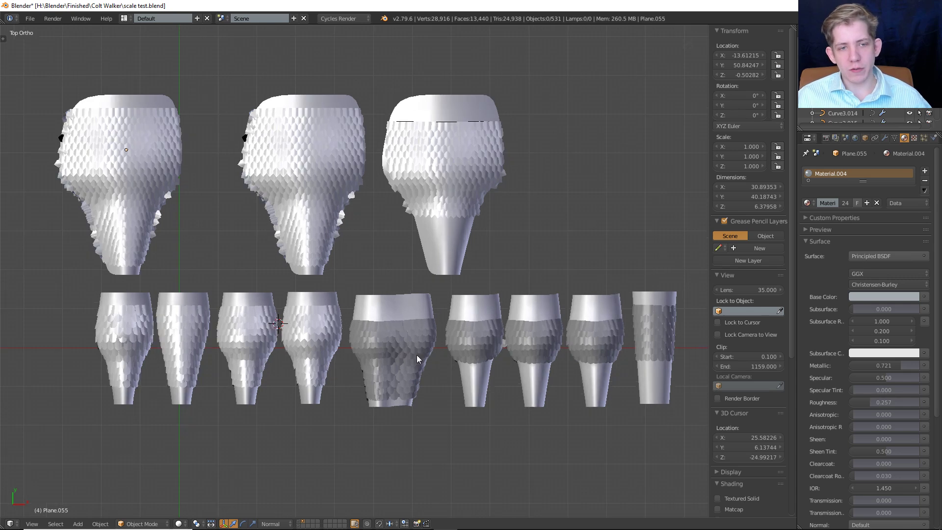
Examine the scale-covered sleeve models from above in rendered shading, then return to solid shading.
scroll(438, 372, up, 3)
scroll(438, 374, down, 3)
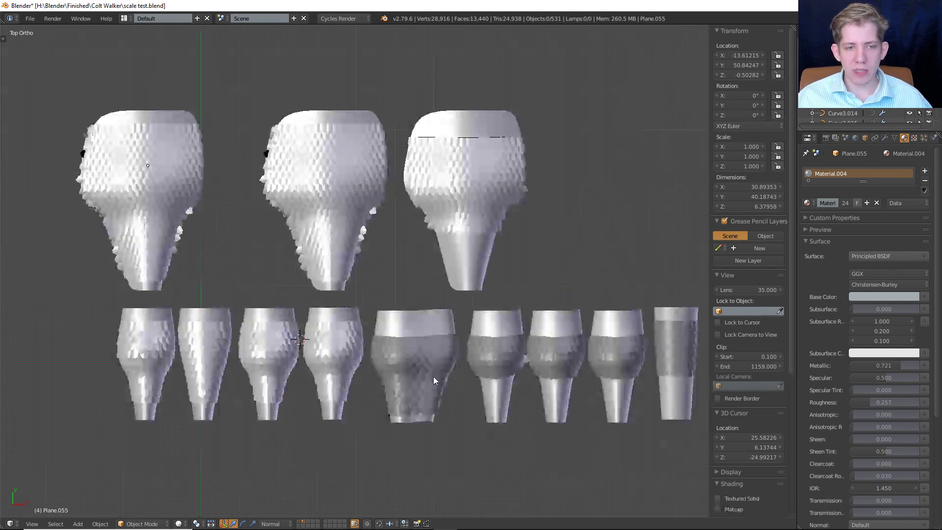
scroll(433, 381, up, 2)
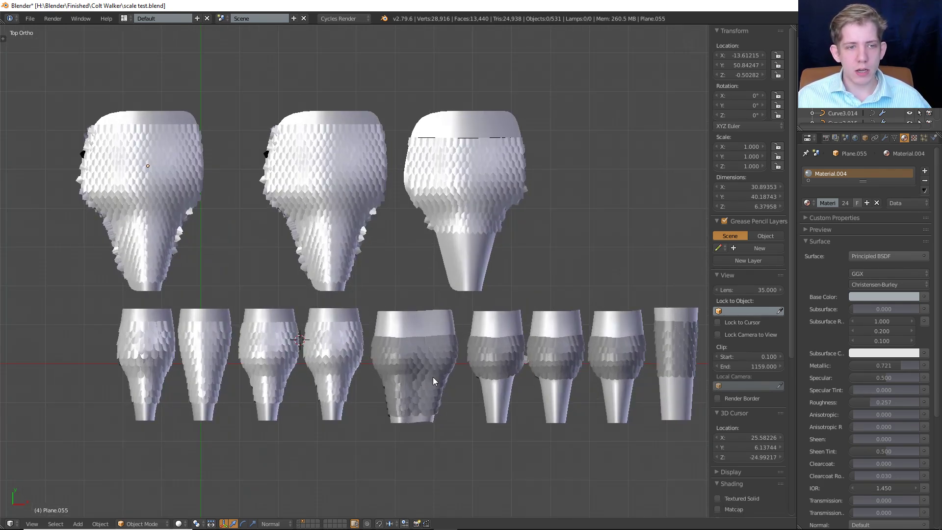
key(shift+z)
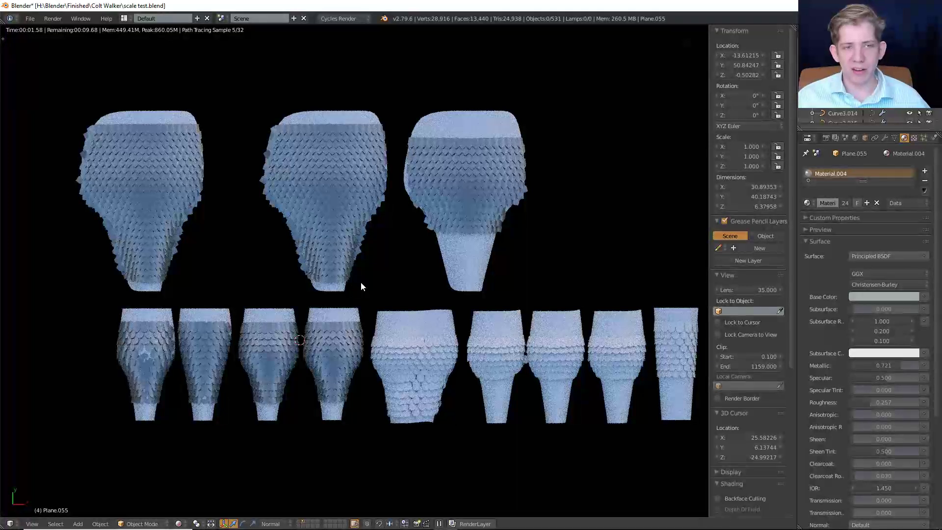
key(shift+z)
shift+middle_drag(363, 295, 463, 256)
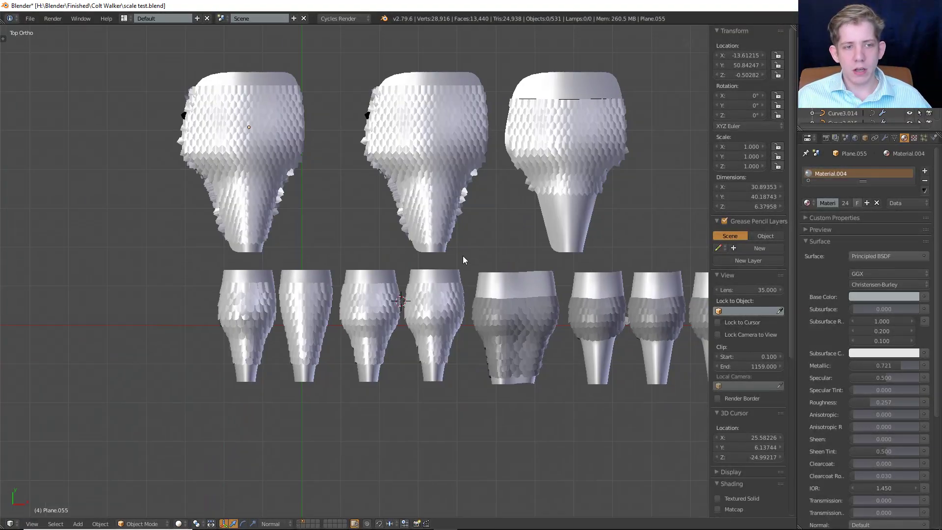
Select the scales of the second small sleeve and examine their overlap up close from several angles.
right_click(307, 325)
scroll(278, 370, up, 4)
key(z)
key(z)
shift+middle_drag(278, 370, 341, 220)
scroll(343, 285, up, 3)
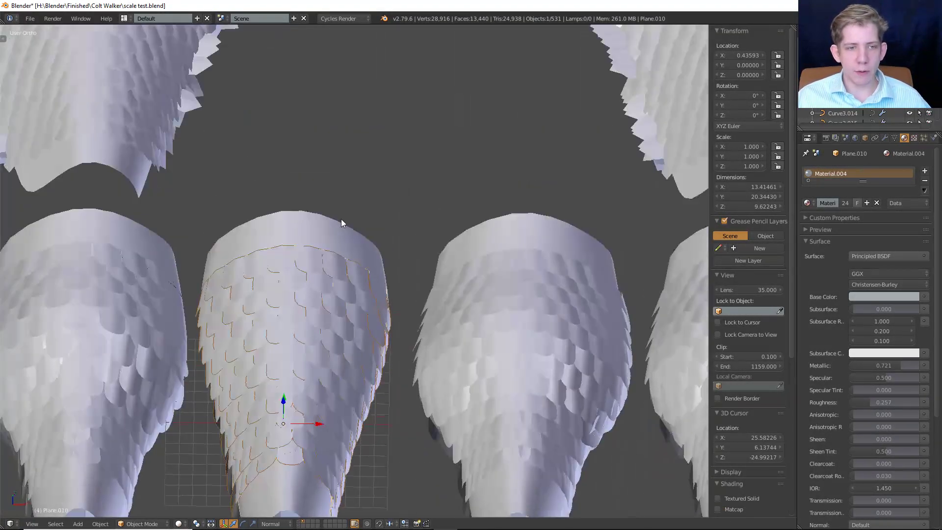
key(z)
key(z)
mouse_move(341, 317)
middle_down()
mouse_move(324, 293)
mouse_move(339, 320)
middle_up()
scroll(328, 297, down, 5)
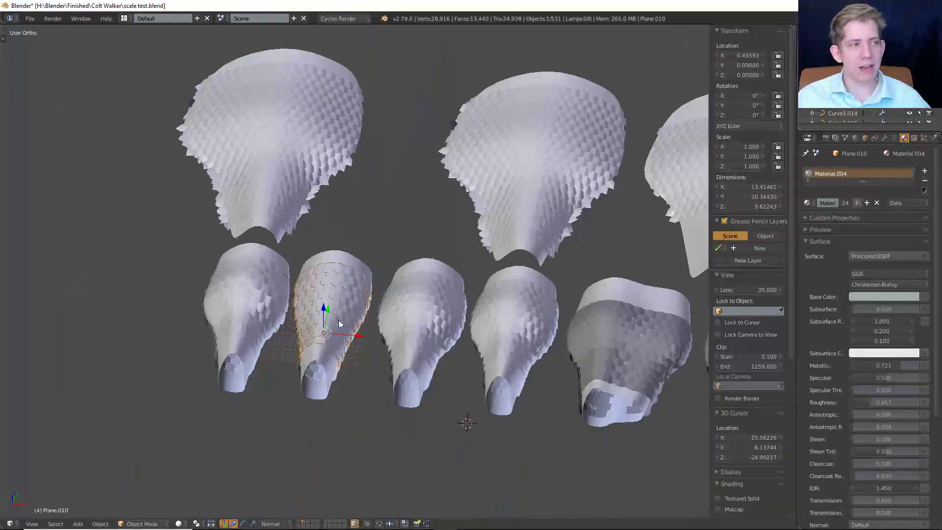
Save the scene over the existing scale test.blend file.
scroll(345, 331, down, 2)
shift+middle_drag(394, 334, 413, 296)
key(ctrl+s)
click(303, 325)
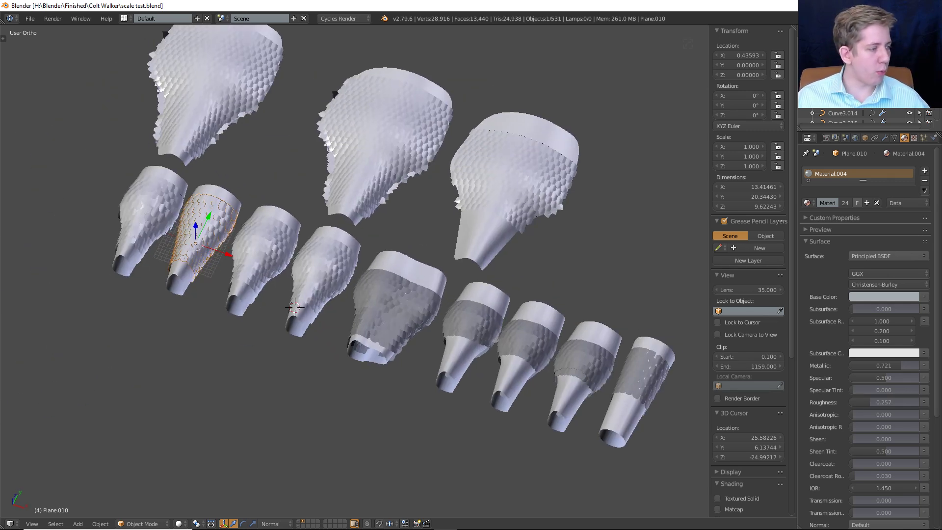
Switch to the browser and examine the scale armor photo and the squam.gif diagram of common scale shapes.
key(alt+Tab)
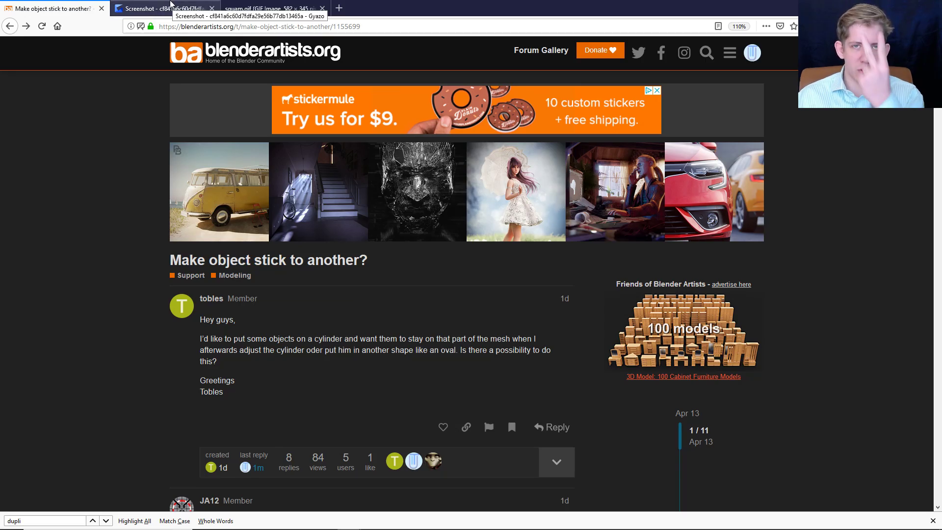
click(171, 6)
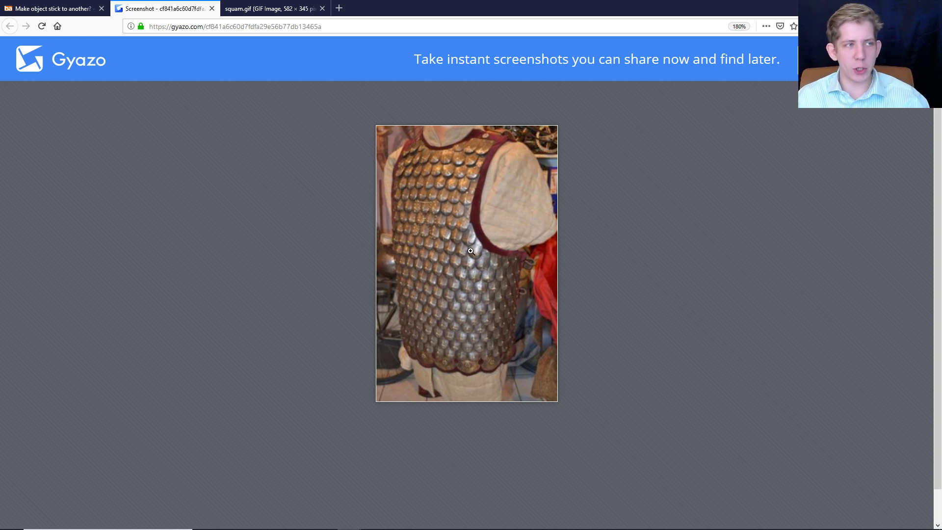
click(265, 10)
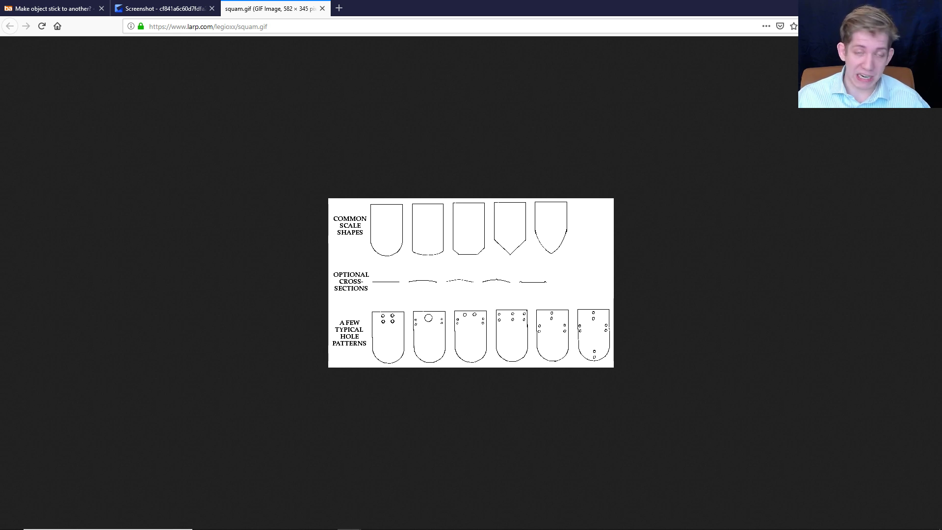
Switch back to Blender, deselect the sleeve's scales and save the file over the existing one.
key(alt+Tab)
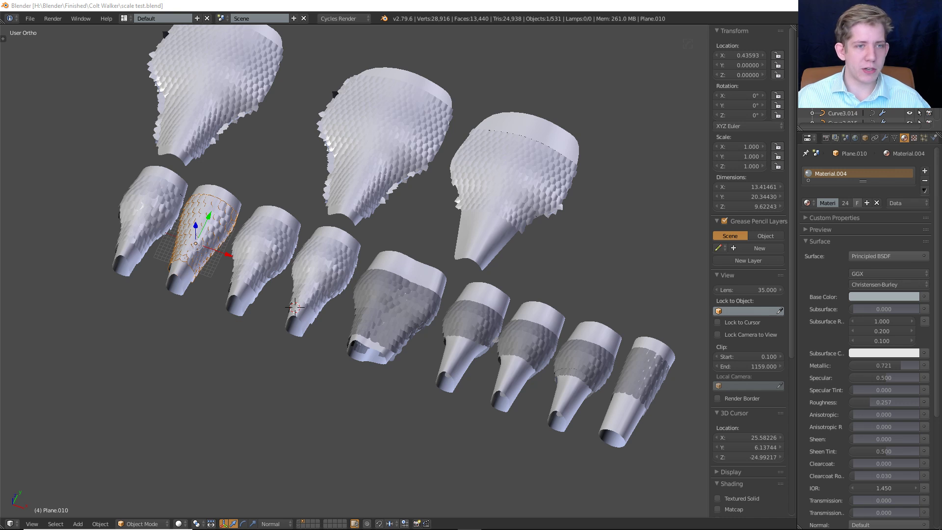
middle_drag(302, 213, 349, 252)
scroll(431, 281, down, 1)
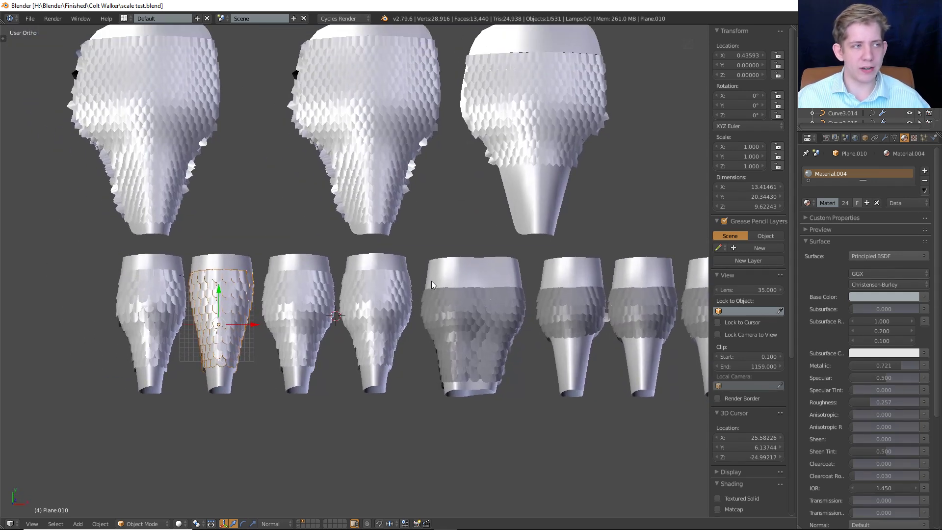
scroll(434, 270, down, 3)
middle_drag(430, 261, 384, 316)
shift+middle_drag(385, 317, 387, 226)
key(a)
key(ctrl+s)
click(391, 240)
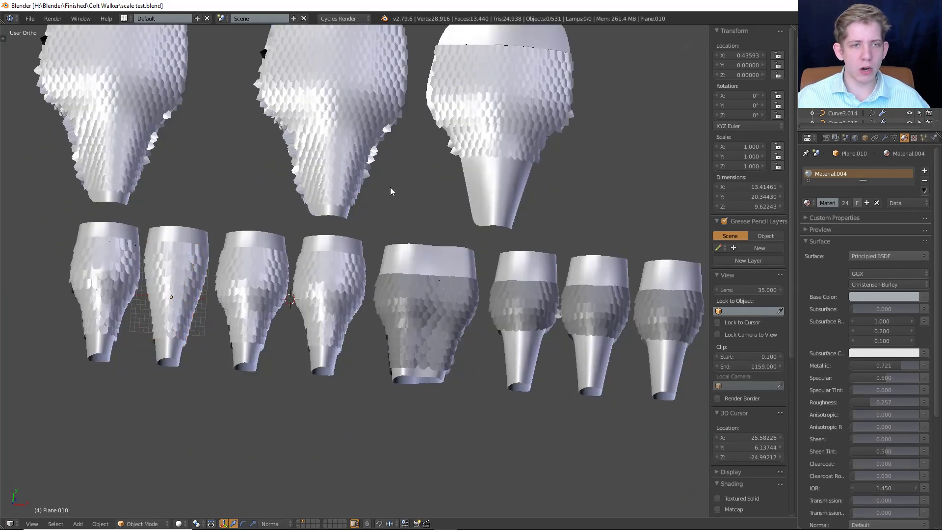
Show an empty layer and snap the 3D cursor to the world center.
shift+middle_drag(391, 192, 377, 251)
key(KP_7)
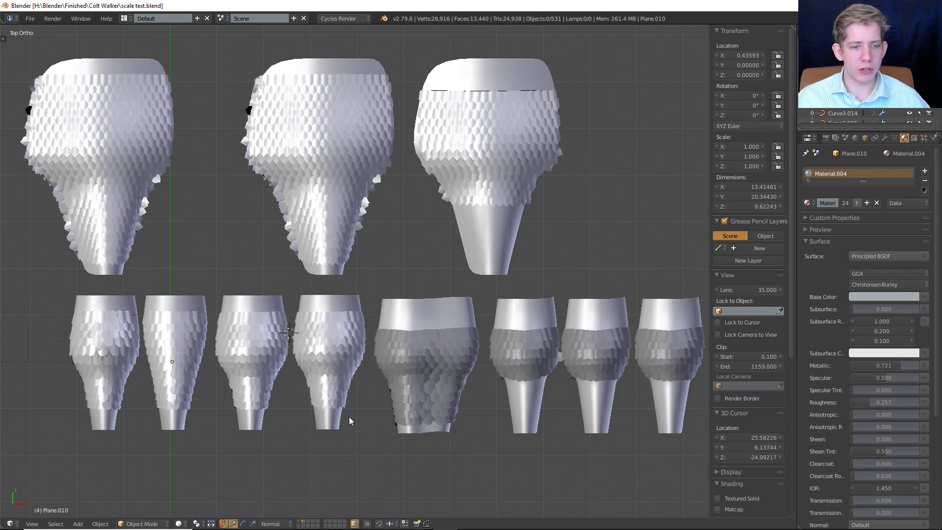
scroll(349, 417, down, 2)
click(308, 522)
shift+middle_drag(322, 321, 484, 250)
key(shift+s)
click(358, 316)
key(shift+s)
click(416, 323)
Add a mesh plane at the 3D cursor in the world center.
scroll(461, 258, up, 7)
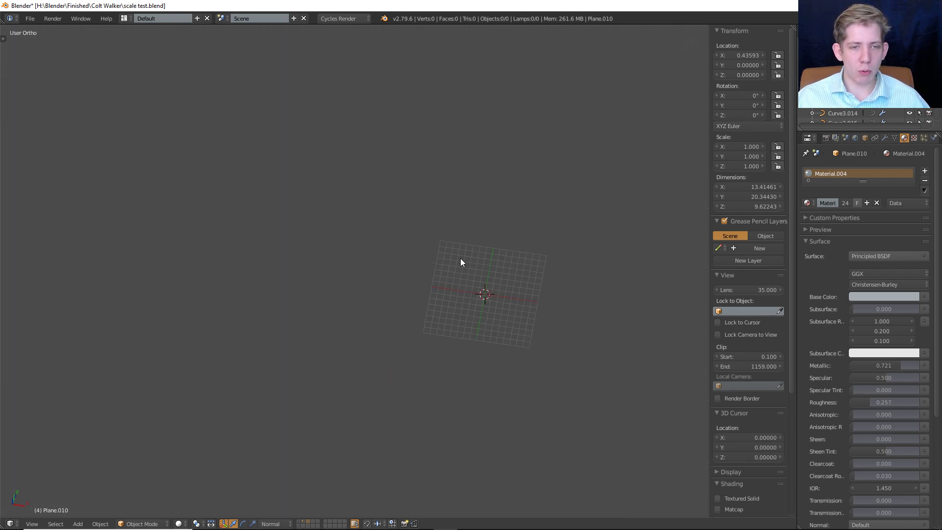
shift+middle_drag(536, 325, 379, 249)
scroll(497, 249, up, 4)
shift+middle_drag(553, 171, 422, 260)
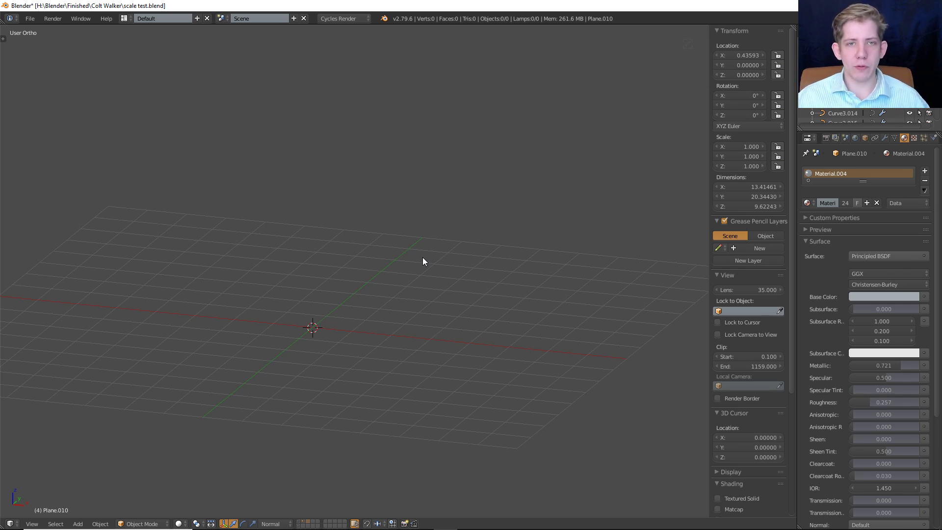
middle_drag(426, 257, 381, 283)
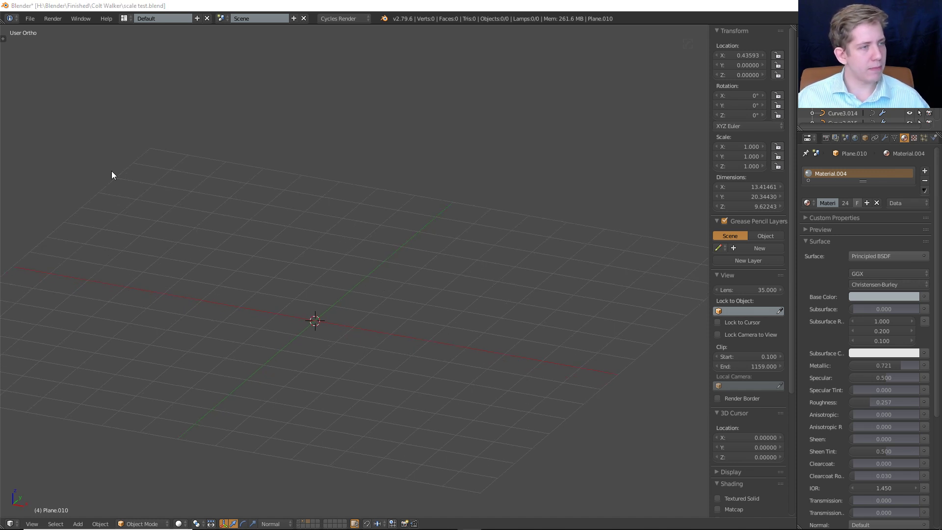
middle_drag(112, 171, 356, 235)
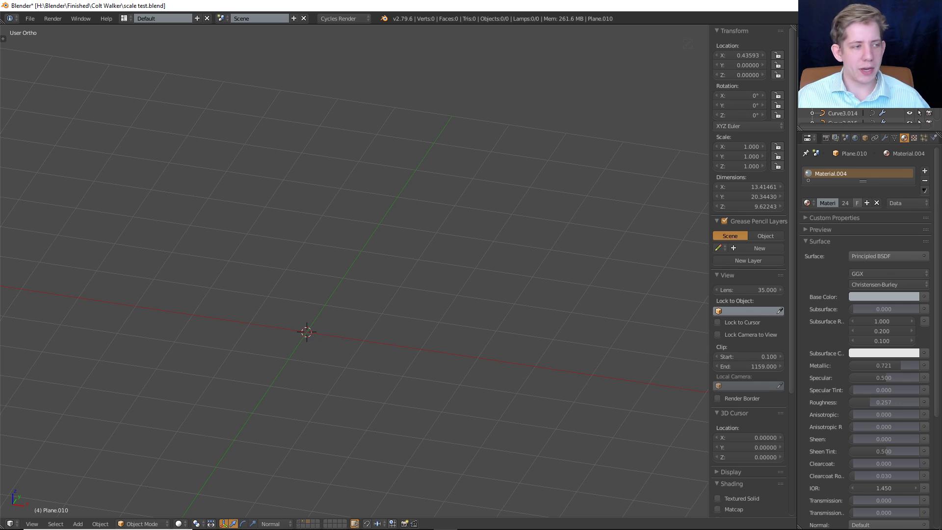
shift+middle_drag(248, 274, 437, 285)
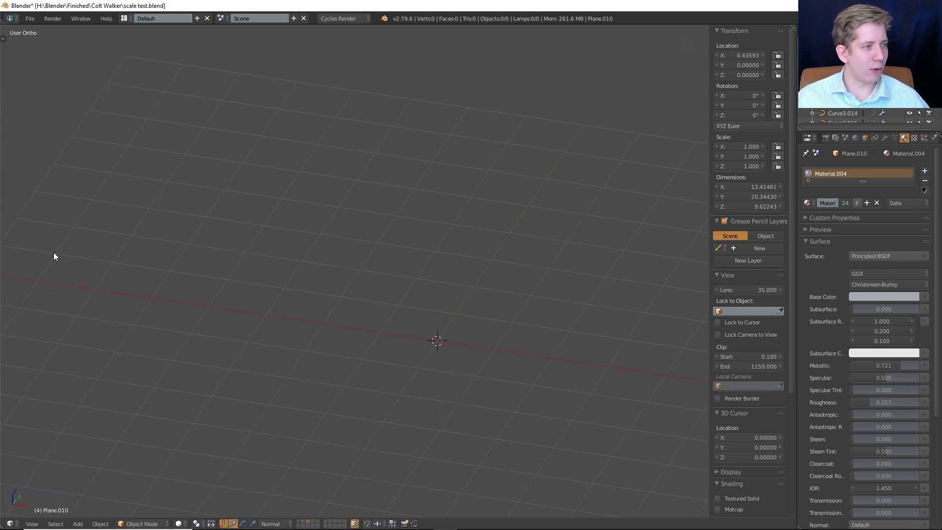
key(shift+a)
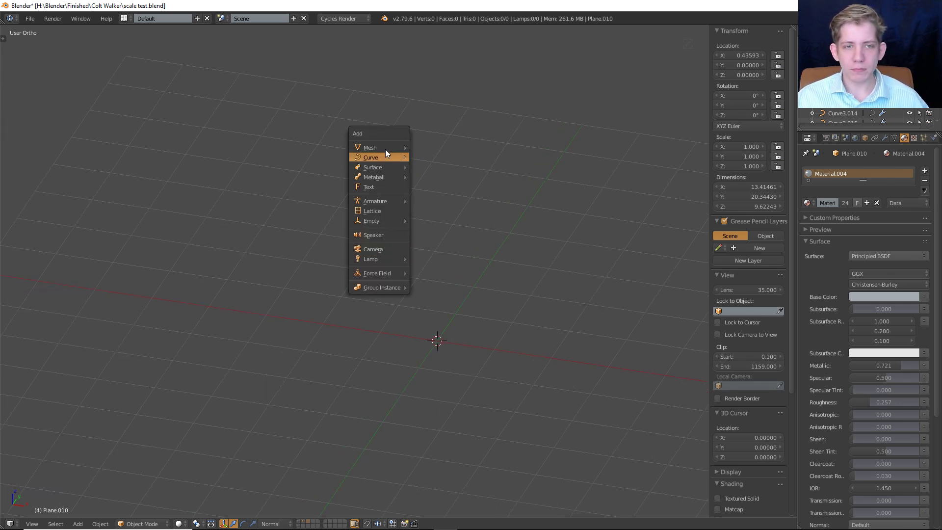
mouse_move(381, 147)
click(427, 148)
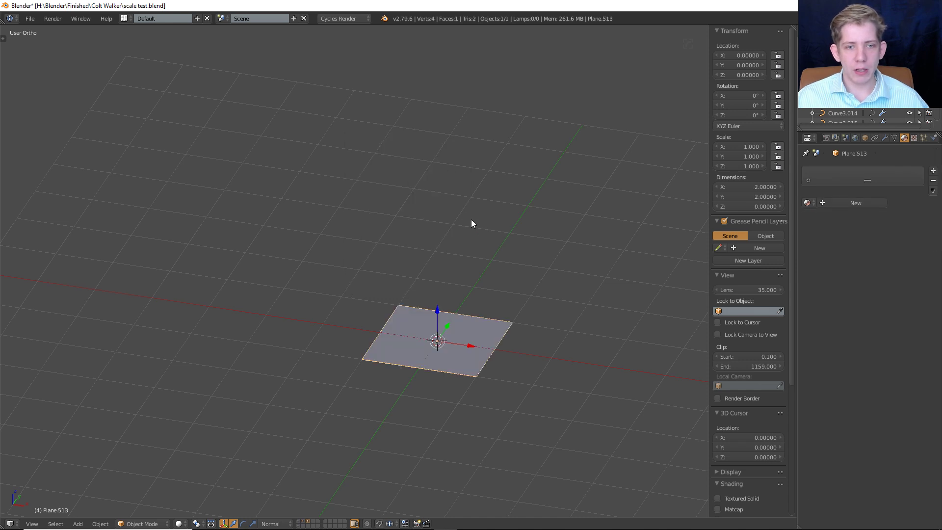
scroll(496, 245, up, 1)
middle_drag(519, 285, 476, 275)
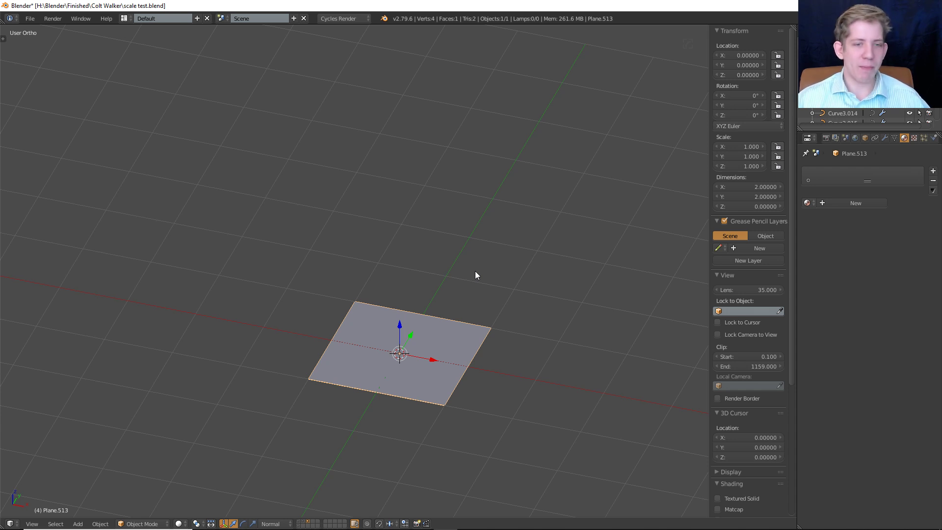
Duplicate the plane in place without offsetting the copy.
key(shift+a)
key(Escape)
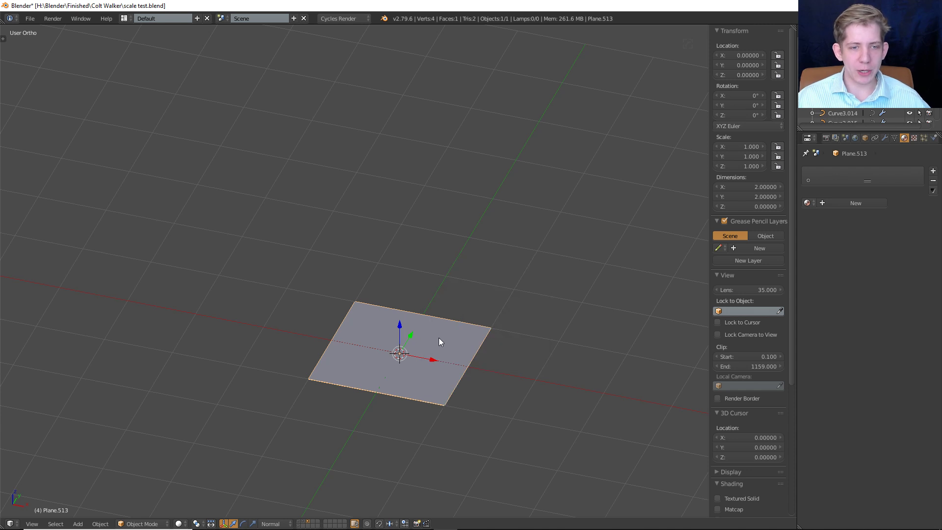
key(shift+d)
right_click(451, 335)
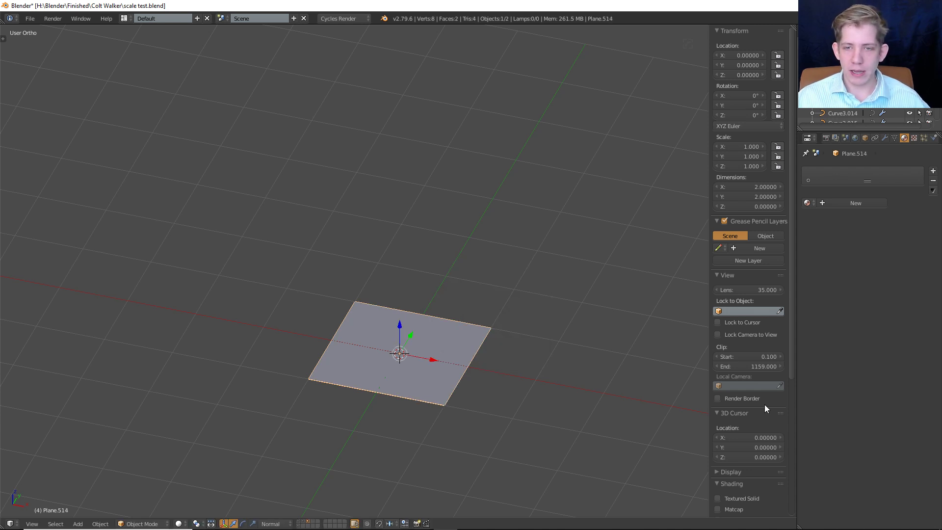
Start the Screencast Keys display in the 3D view.
scroll(773, 405, down, 10)
click(757, 427)
shift+middle_drag(495, 352, 504, 347)
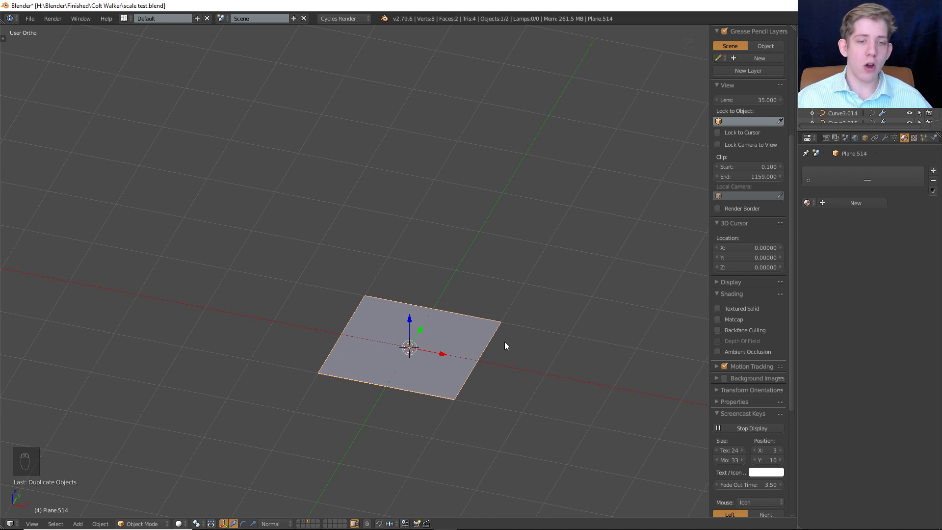
In Edit Mode, move the duplicate plane's negative-Y edge outward along Y to lengthen the scale.
key(shift+a)
mouse_move(505, 342)
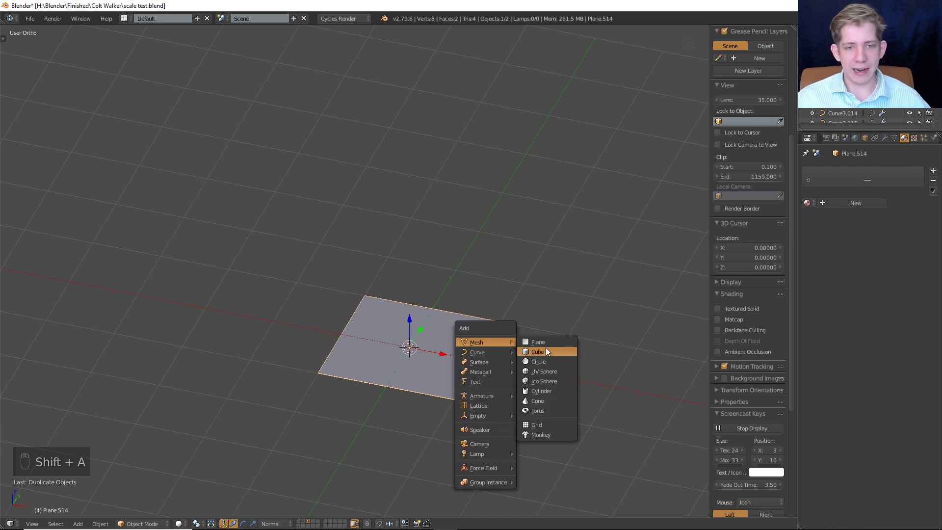
key(Tab)
key(z)
key(KP_7)
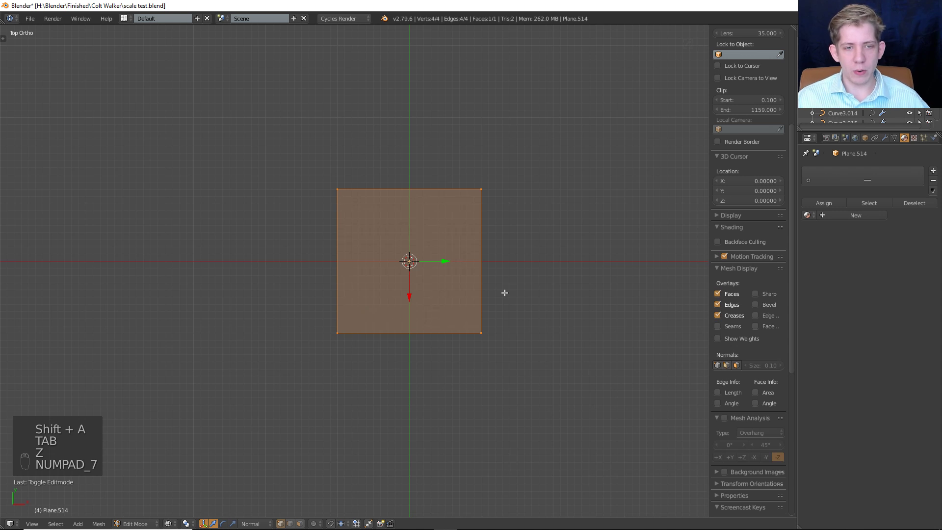
key(a)
key(a)
key(c)
drag(522, 311, 294, 332)
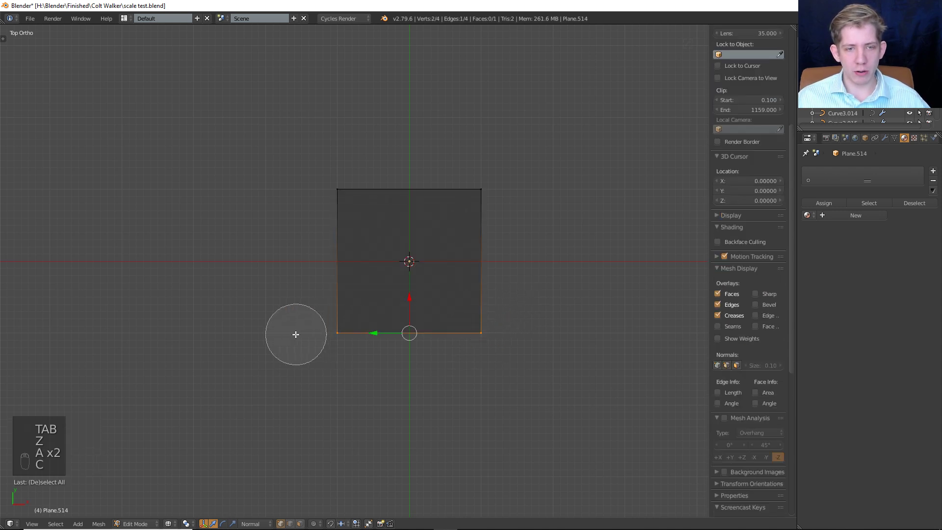
key(g)
middle_click(514, 325)
click(509, 348)
Add a centered loop cut along the length of the duplicated plane and leave Edit Mode.
key(a)
right_click(483, 356)
shift+right_click(326, 359)
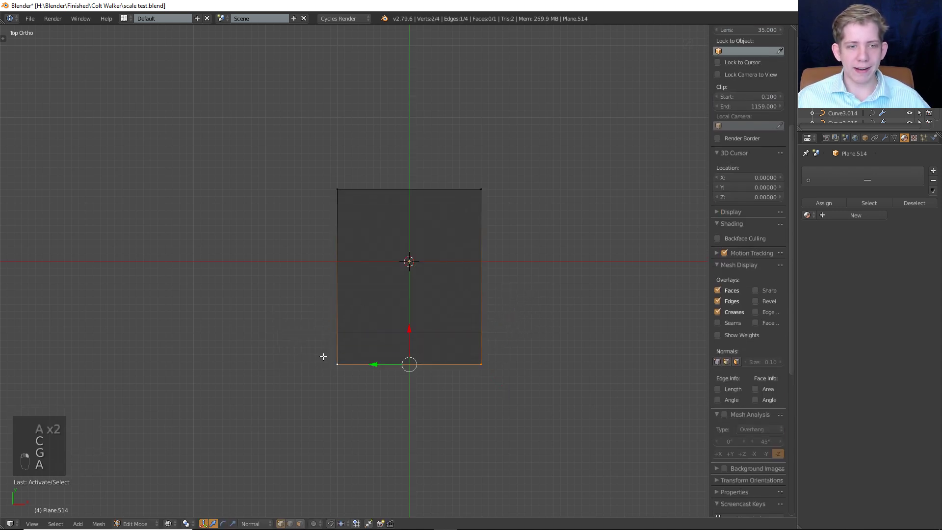
middle_drag(324, 357, 459, 347)
key(a)
key(ctrl+r)
double_click(400, 342)
key(Tab)
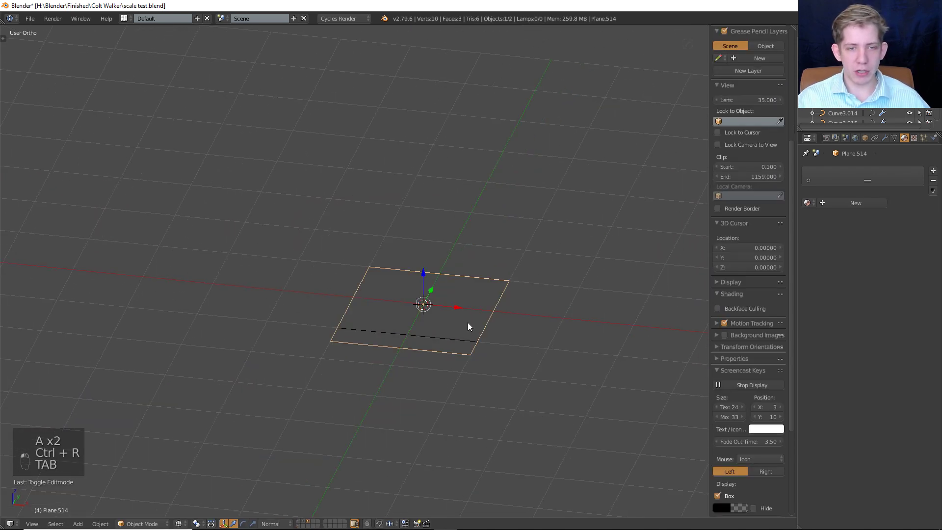
Delete the vertices on the positive-X side of the lengthened plane, keeping only the other half.
key(KP_7)
key(Tab)
key(a)
key(c)
drag(466, 309, 443, 101)
right_click(439, 88)
key(x)
click(437, 84)
key(Tab)
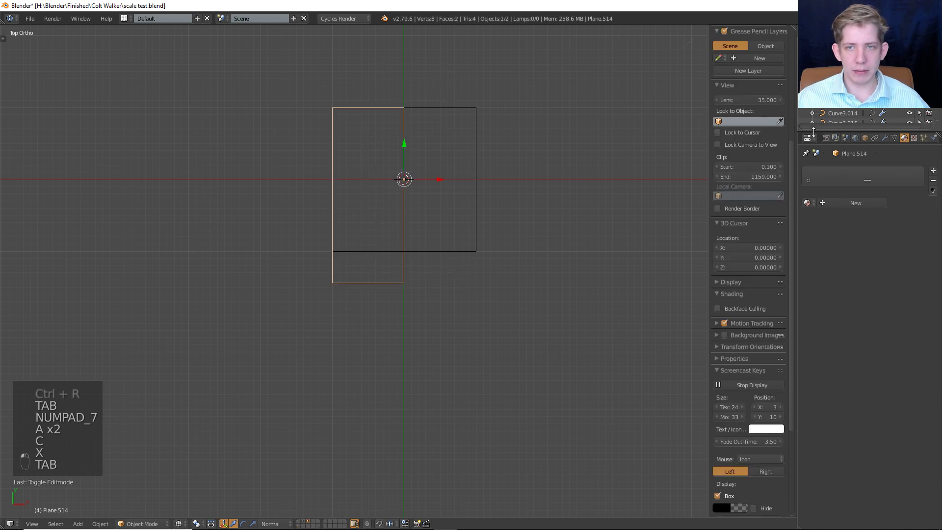
Add a Mirror modifier on the X axis to the remaining half of the plane.
click(885, 138)
click(844, 171)
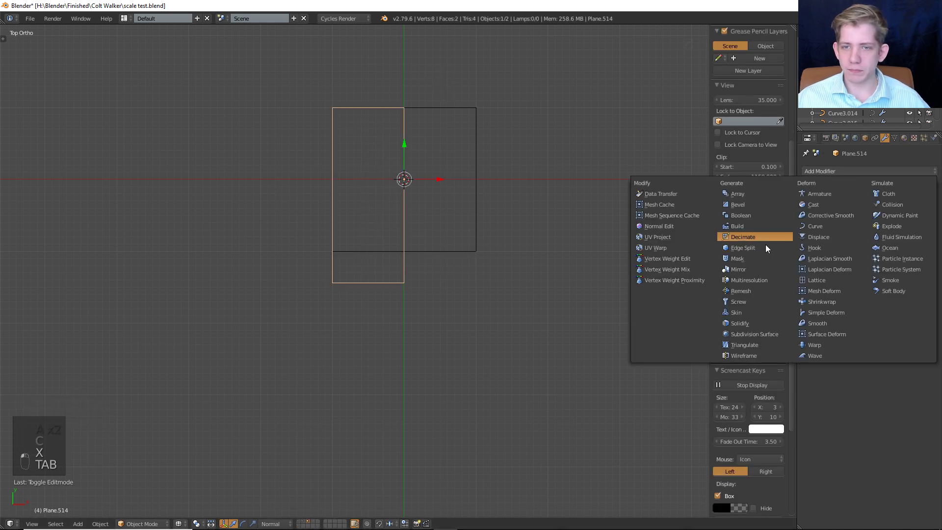
click(759, 267)
Raise the lengthened end edge of the mirrored plane vertically to tilt the scale, then check it in side view with solid shading.
key(Tab)
middle_drag(373, 255, 397, 200)
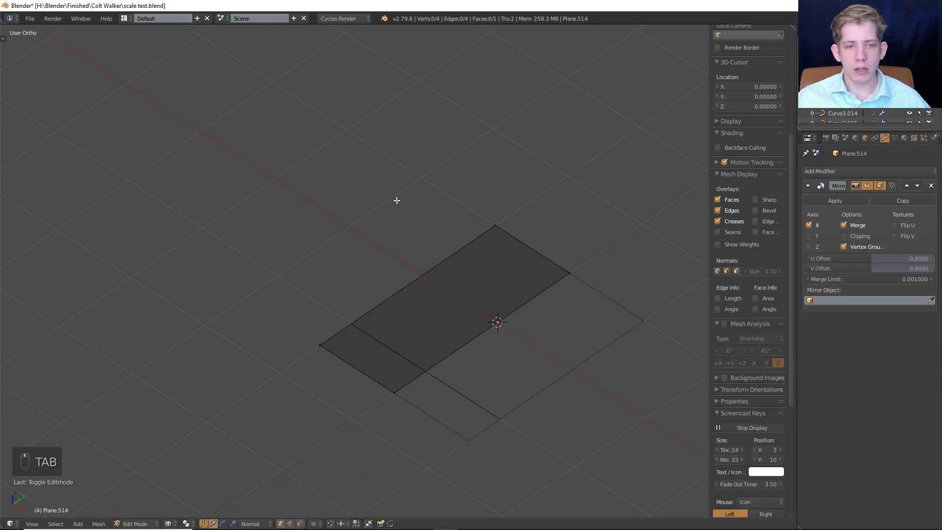
key(KP_3)
key(c)
click(356, 306)
right_click(357, 307)
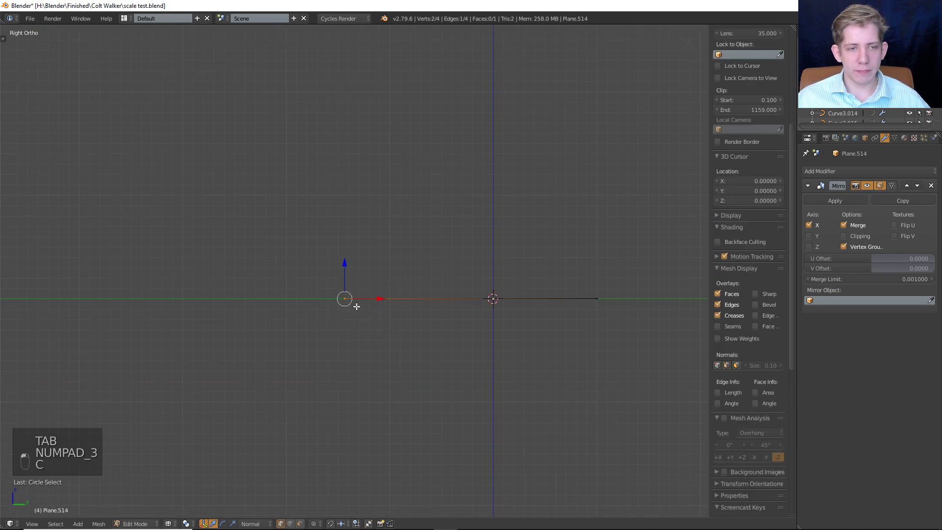
key(g)
middle_click(352, 283)
click(351, 267)
mouse_move(351, 267)
middle_down()
mouse_move(355, 311)
mouse_move(416, 346)
mouse_move(460, 301)
mouse_move(408, 309)
mouse_move(371, 300)
mouse_move(435, 282)
mouse_move(420, 316)
mouse_move(432, 321)
mouse_move(514, 307)
mouse_move(475, 326)
mouse_move(431, 303)
mouse_move(446, 301)
middle_up()
key(z)
key(KP_Enter)
key(KP_3)
key(z)
key(z)
key(KP_3)
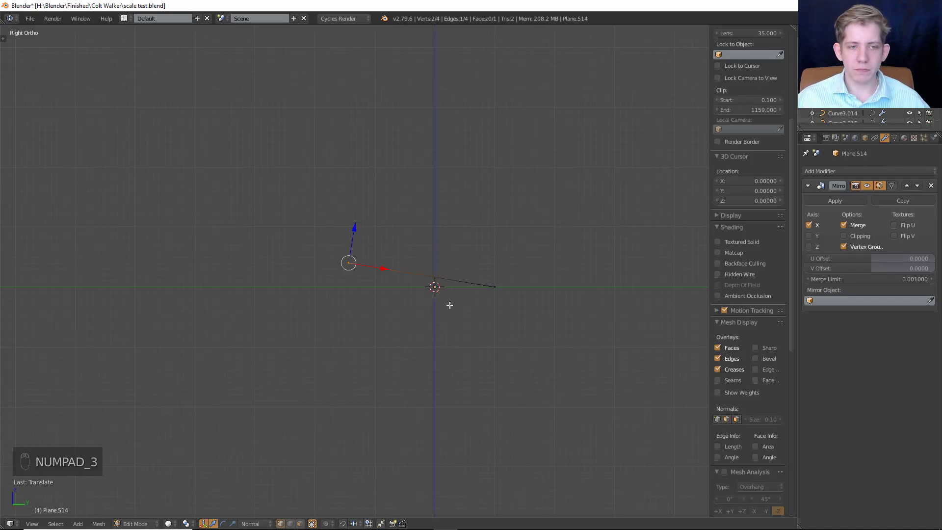
Examine the raised end edge of the mirrored plane in wireframe from the top, the side and an angled view.
key(z)
key(KP_7)
key(KP_4)
key(KP_7)
key(KP_7)
key(KP_3)
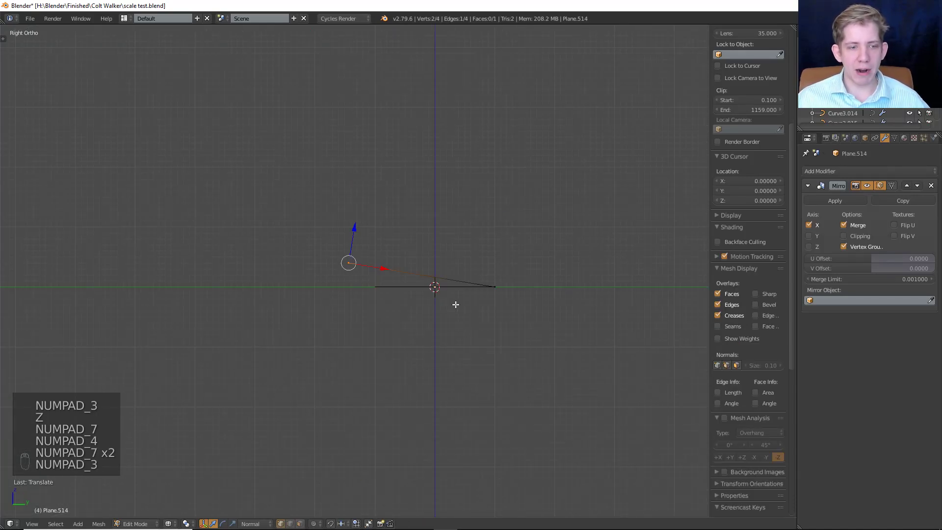
middle_drag(456, 305, 444, 362)
scroll(357, 275, up, 2)
right_click(331, 319)
middle_drag(494, 324, 509, 311)
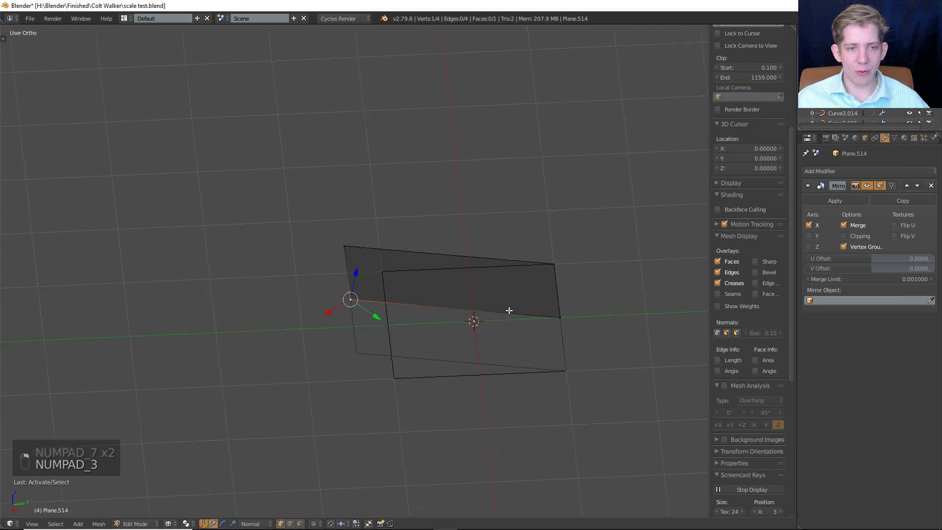
Select the raised end edge and set its median Z to 0 to flatten the plane.
key(KP_3)
key(a)
key(a)
key(a)
key(c)
click(359, 254)
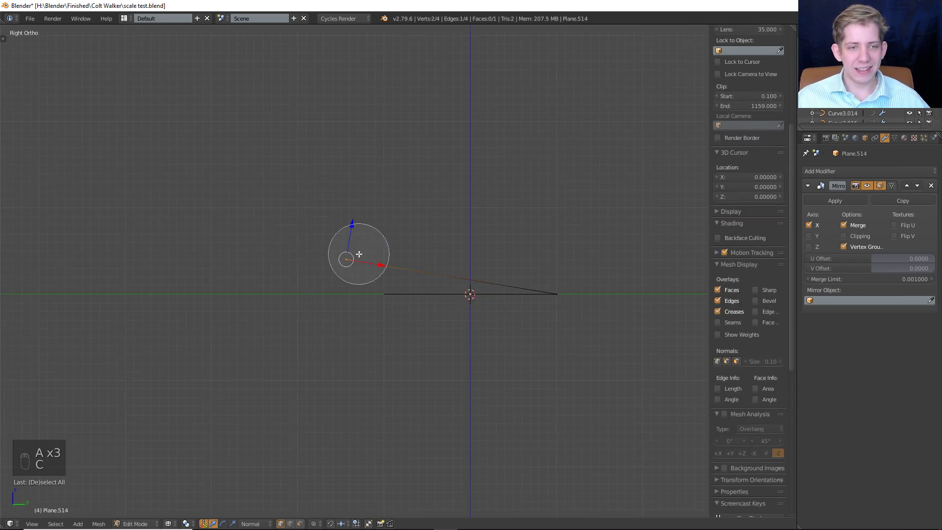
right_click(359, 254)
scroll(746, 148, up, 8)
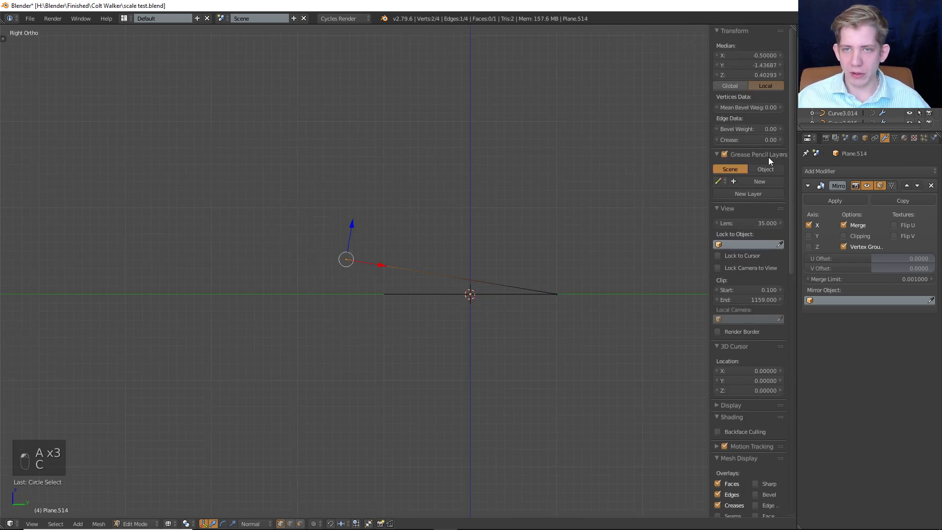
double_click(761, 73)
text(0)
key(Return)
Move the end vertex on the mirror line outward along Y to about -2.26, forming a pointed tip, and check the outline.
key(KP_7)
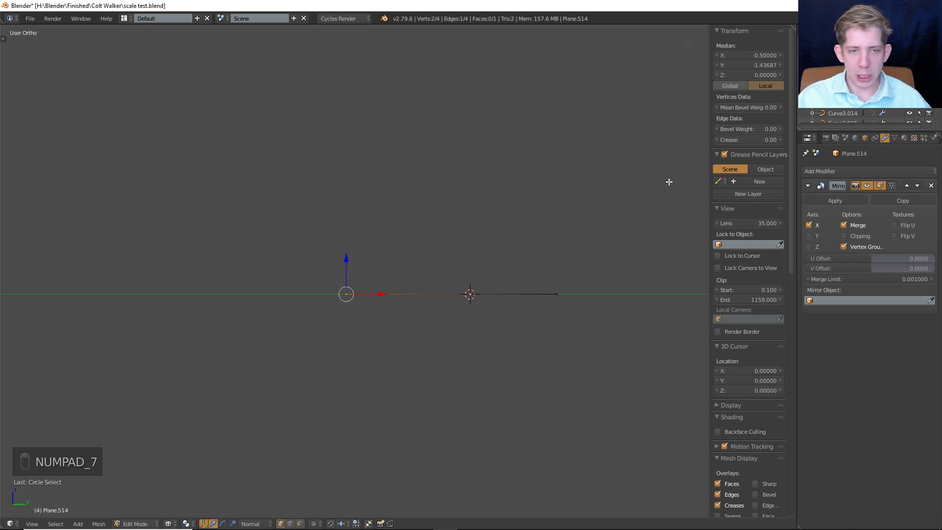
key(a)
key(a)
key(c)
click(411, 302)
right_click(413, 297)
key(g)
right_click(425, 313)
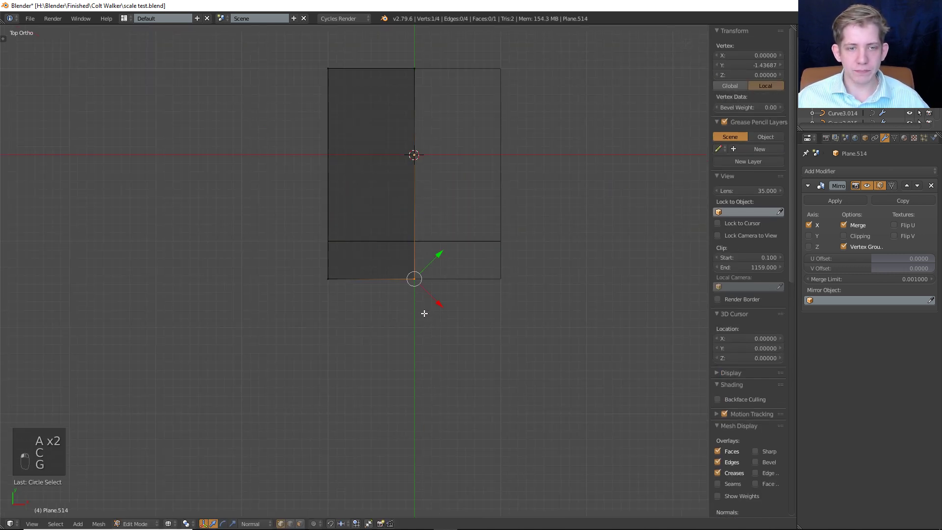
key(g)
middle_click(424, 323)
right_click(425, 322)
key(g)
middle_click(433, 297)
click(424, 361)
key(z)
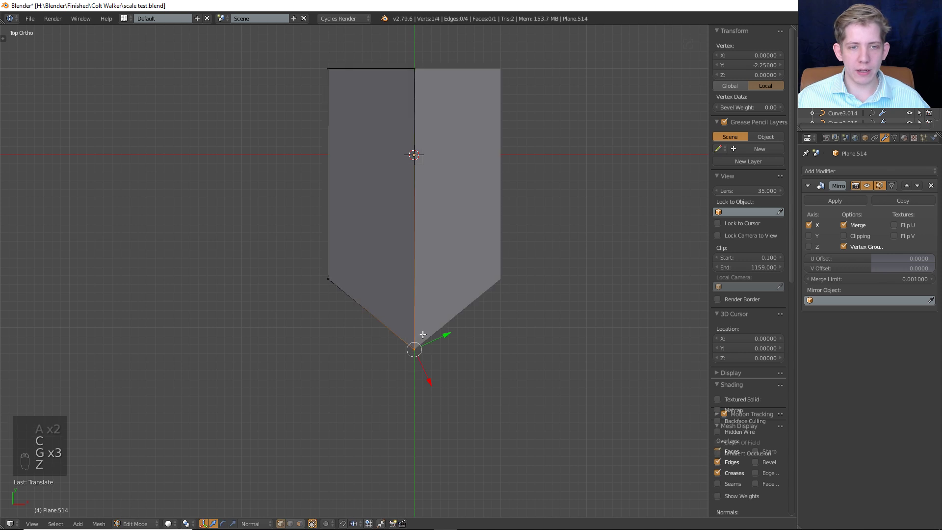
scroll(423, 334, down, 3)
key(Tab)
key(KP_8)
key(KP_7)
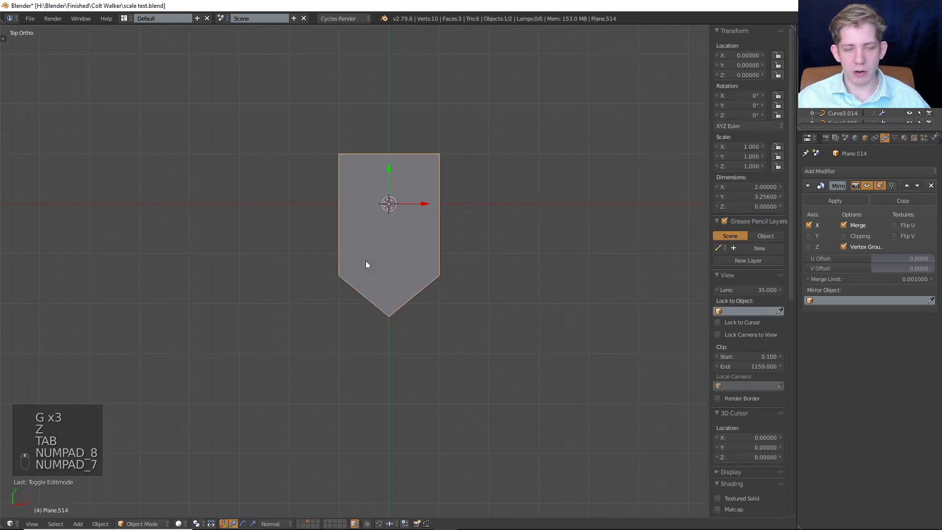
Try a loop cut on the pointed half, and undo back to the straight end edge.
key(Tab)
key(a)
key(a)
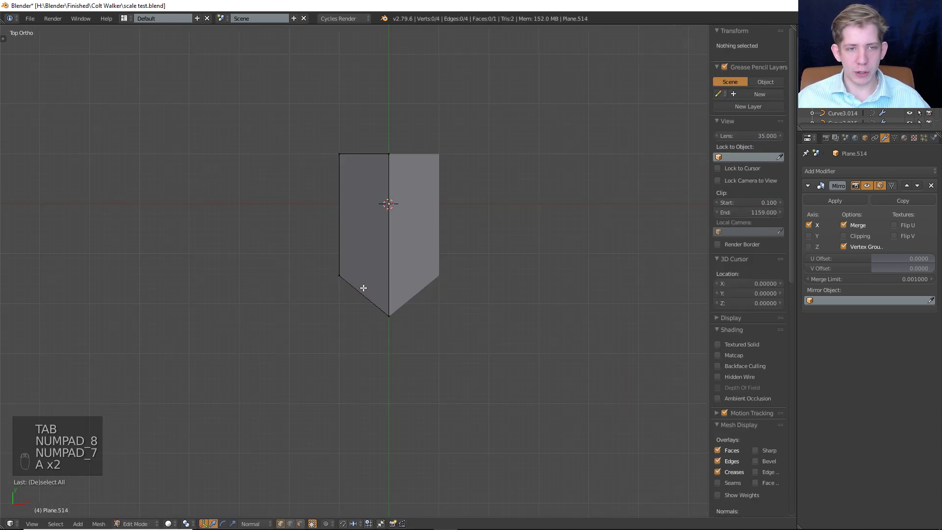
key(ctrl+r)
key(ctrl+z)
key(ctrl+z)
key(ctrl+z)
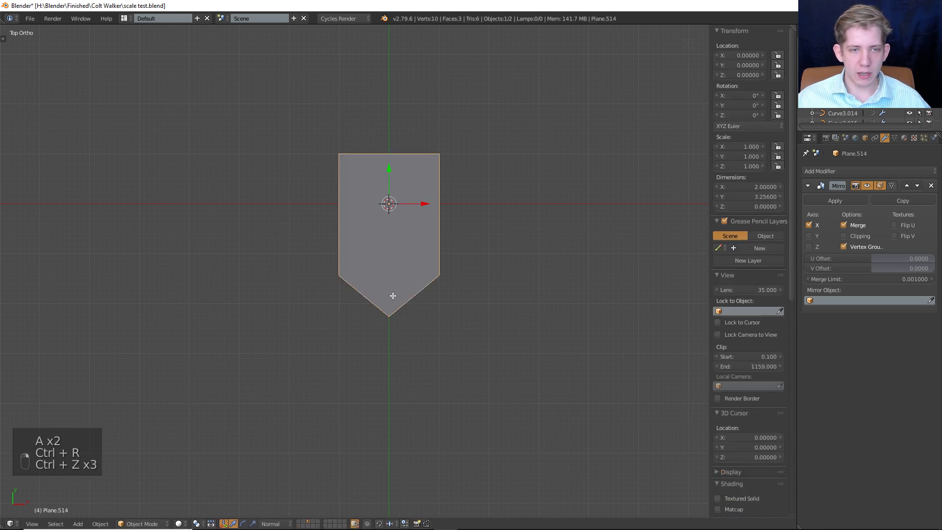
key(ctrl+z)
key(ctrl+z)
key(ctrl+z)
Add four evenly spaced lengthwise loop cuts to the unmirrored half of the plane.
key(a)
key(ctrl+r)
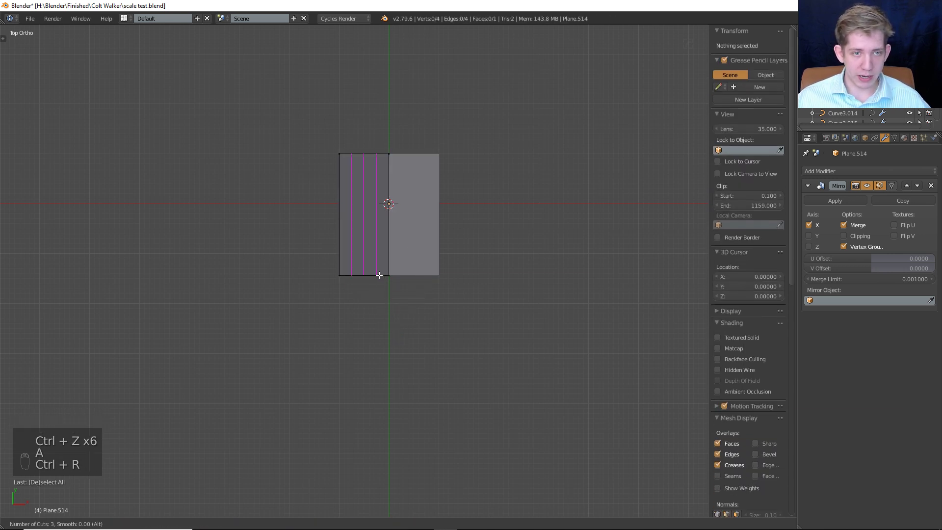
click(379, 276)
scroll(379, 275, up, 3)
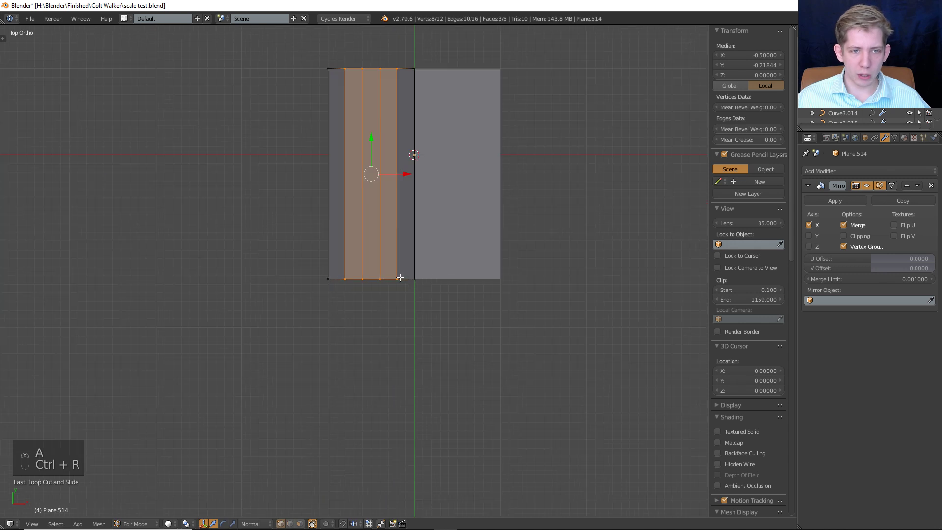
Pull the end vertex on the mirror line along Y to about -3.88 using proportional editing with Sphere falloff, rounding the end.
key(a)
right_click(415, 277)
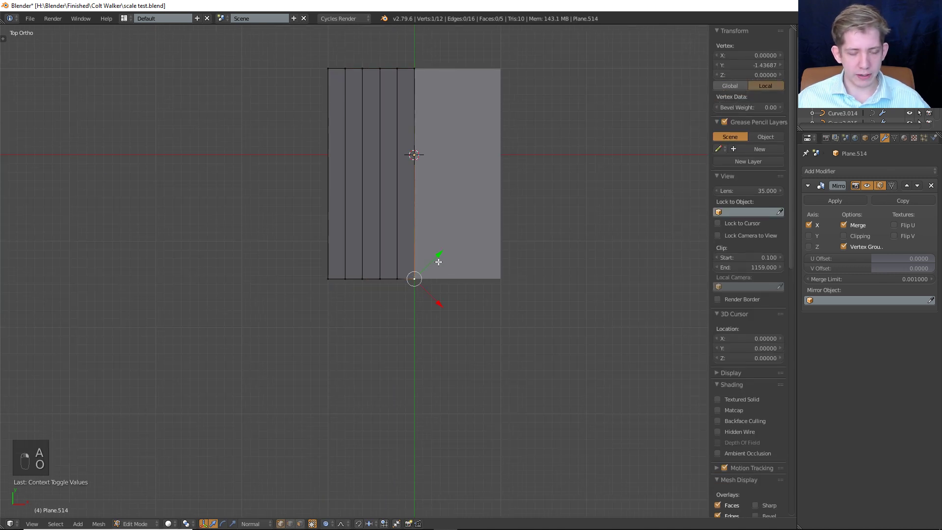
key(g)
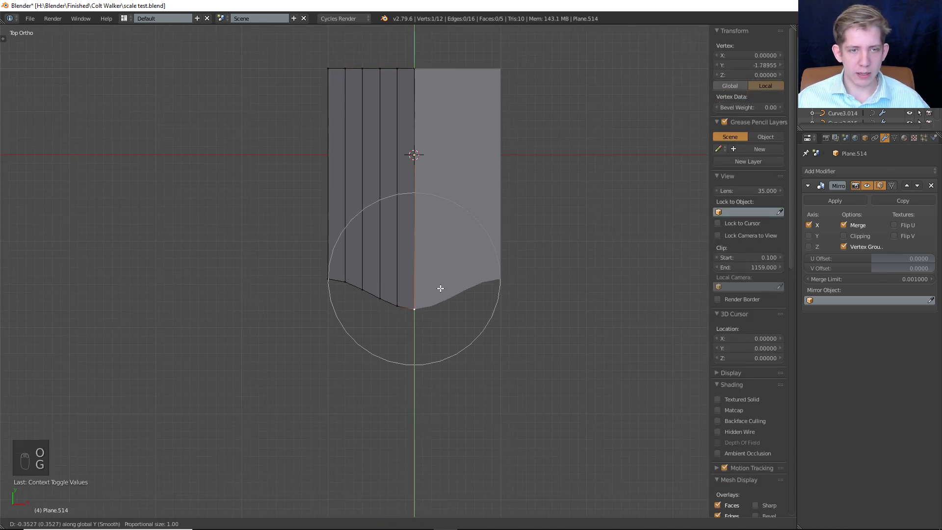
right_click(442, 332)
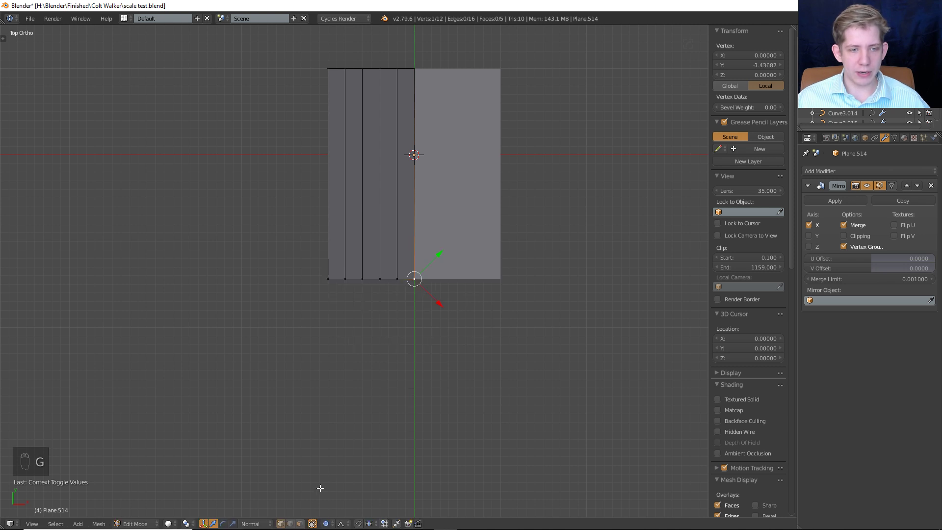
click(344, 524)
click(362, 501)
key(g)
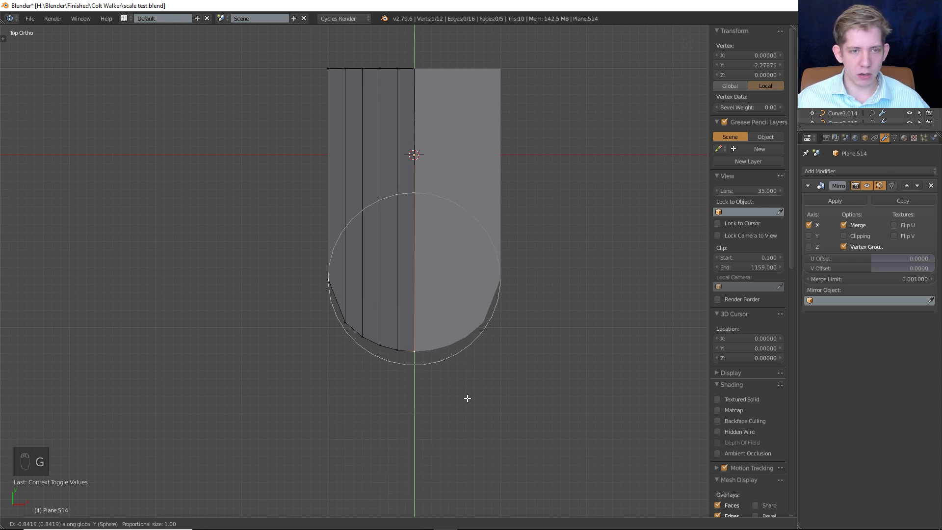
key(g)
scroll(454, 328, down, 5)
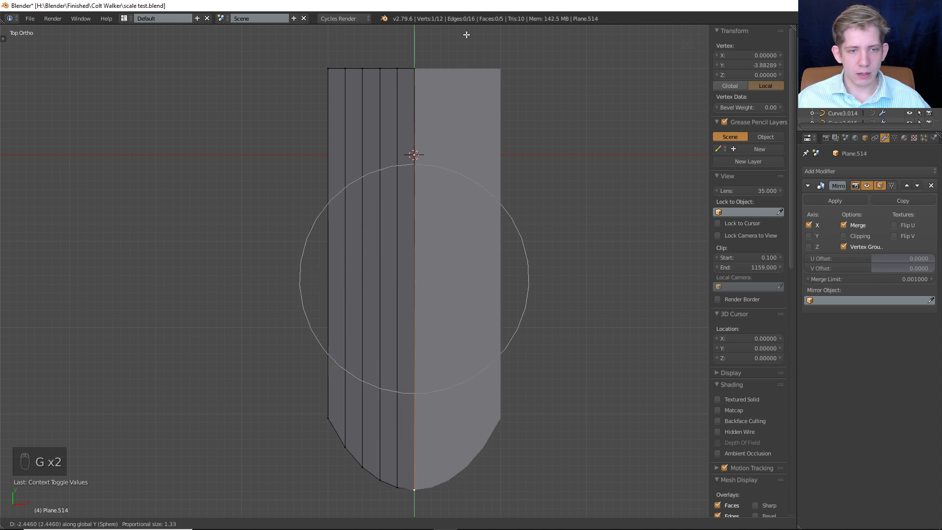
click(488, 61)
Select all vertices of the rounded end, disable proportional editing and shift them back along Y to a median of about -1.42.
scroll(487, 61, down, 4)
scroll(432, 185, up, 2)
click(341, 524)
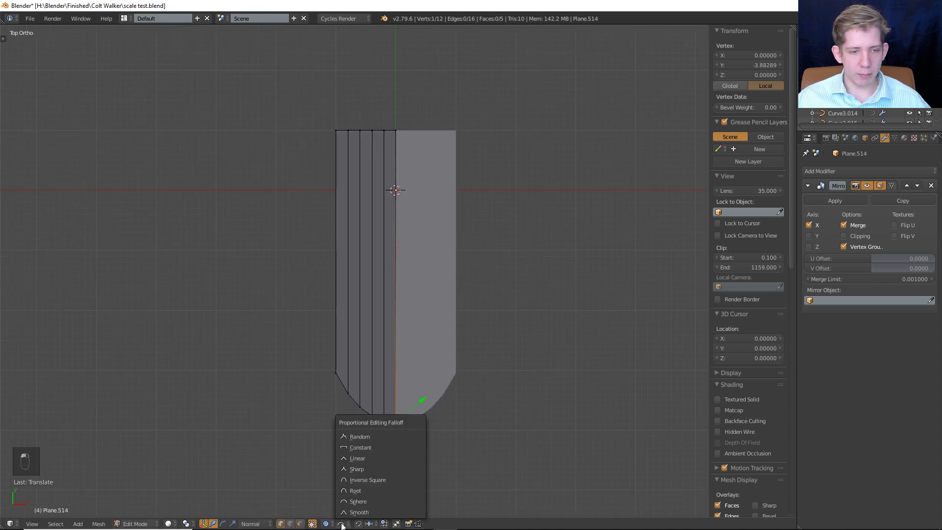
click(355, 506)
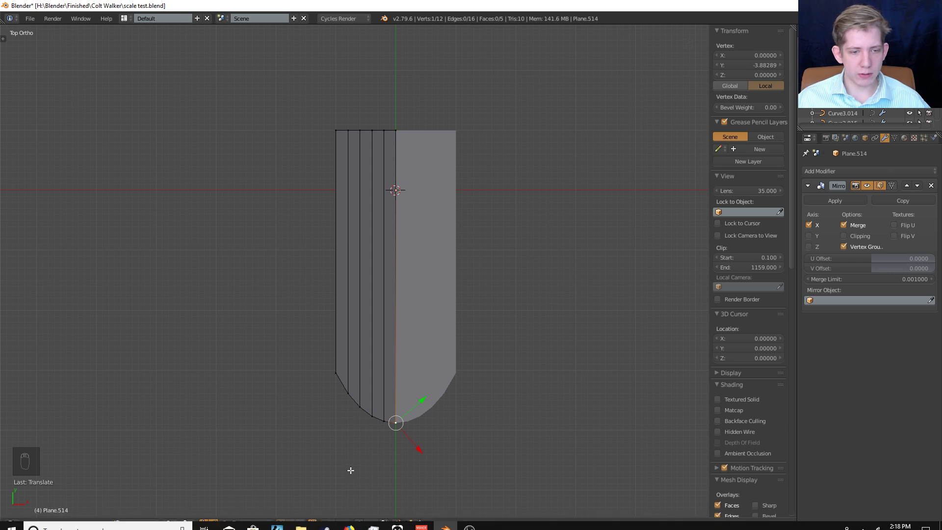
key(a)
key(z)
key(c)
drag(416, 439, 304, 370)
right_click(305, 371)
key(g)
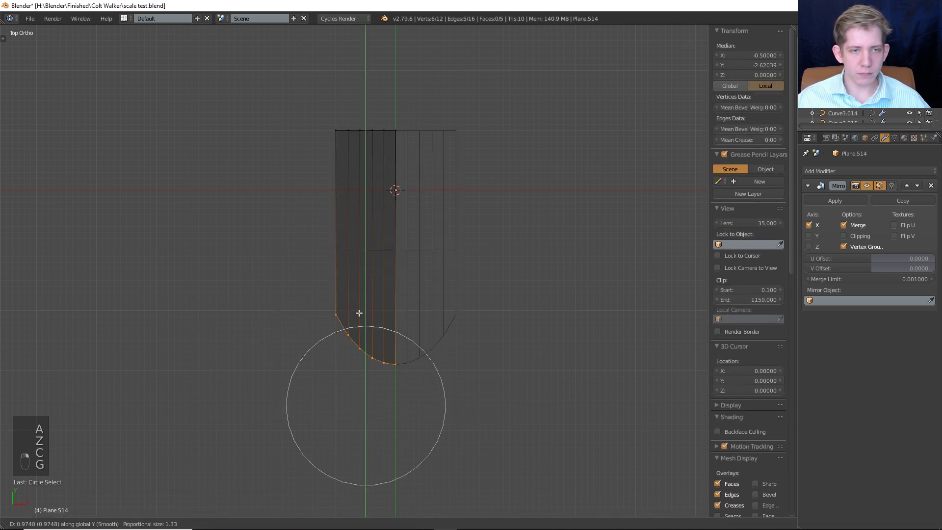
right_click(359, 297)
key(g)
click(358, 162)
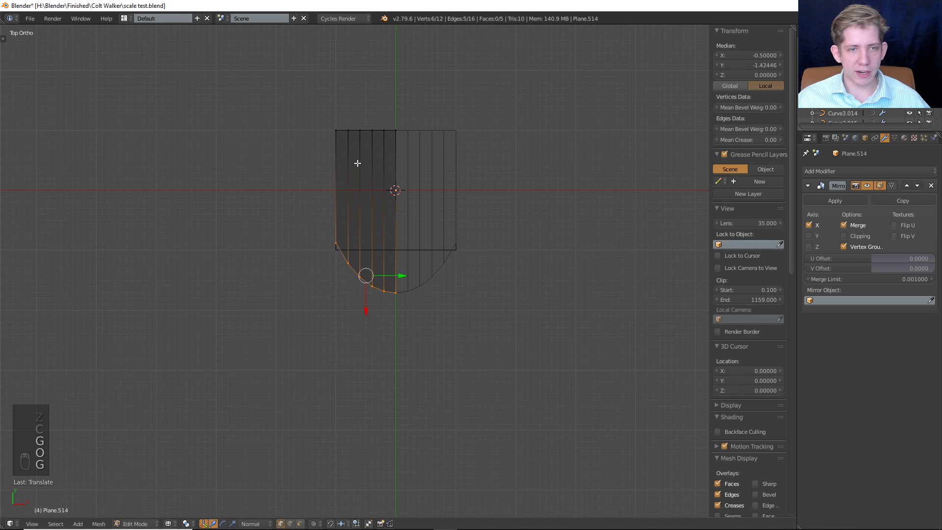
Move the rounded end outward along Y until the scale is about 3.09 long, and view it in Object Mode.
key(z)
key(g)
click(400, 252)
middle_drag(400, 269, 389, 238)
scroll(389, 238, up, 5)
key(Tab)
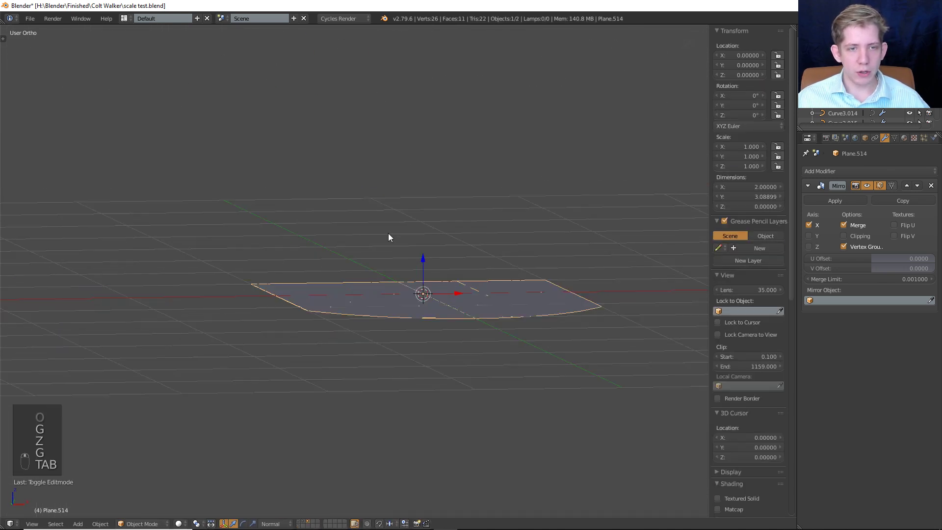
Extrude the whole flat scale vertically along Z to a thickness of about 0.14.
key(Tab)
key(a)
mouse_move(417, 278)
middle_down()
mouse_move(454, 303)
mouse_move(435, 280)
middle_up()
key(a)
key(e)
right_click(452, 299)
key(g)
key(z)
click(457, 276)
Apply smooth shading to all faces of the thickened scale and leave Edit Mode.
key(a)
key(a)
key(t)
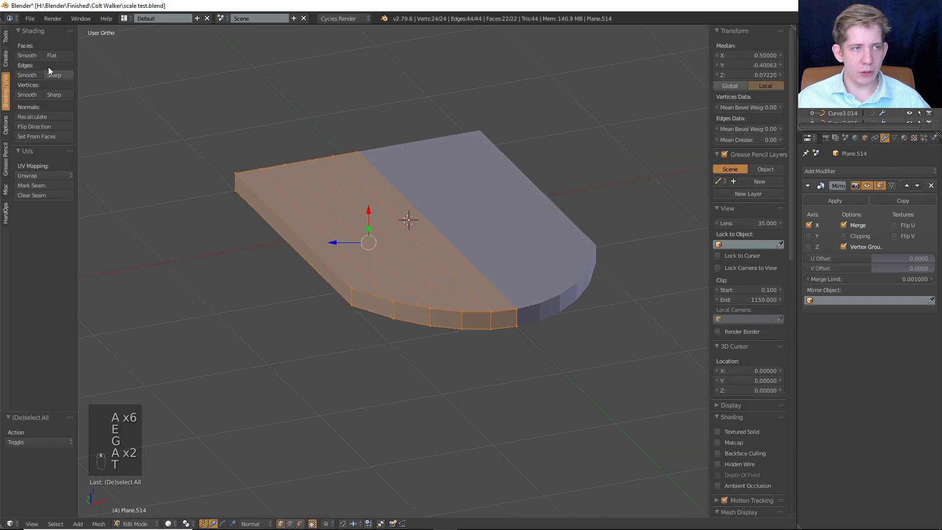
click(29, 57)
key(Tab)
Add an Edge Split modifier to the scale and set its split angle to 78°.
click(815, 171)
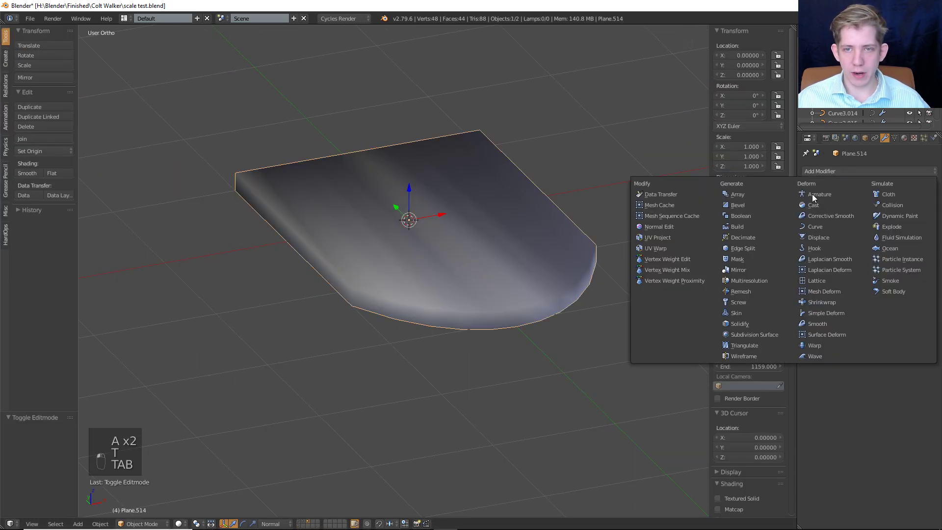
click(756, 250)
middle_drag(559, 274, 512, 280)
scroll(460, 241, up, 2)
key(Tab)
key(Tab)
key(Tab)
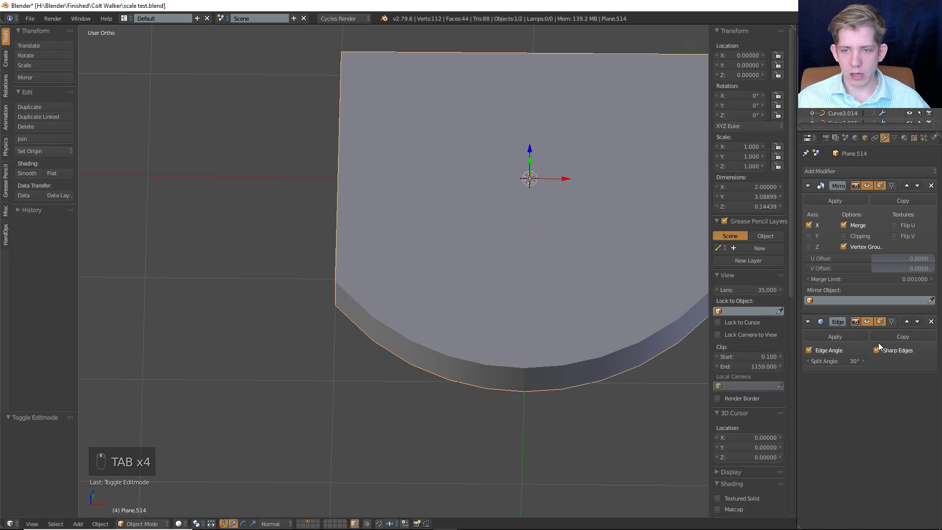
key(Tab)
middle_drag(382, 311, 572, 301)
key(Tab)
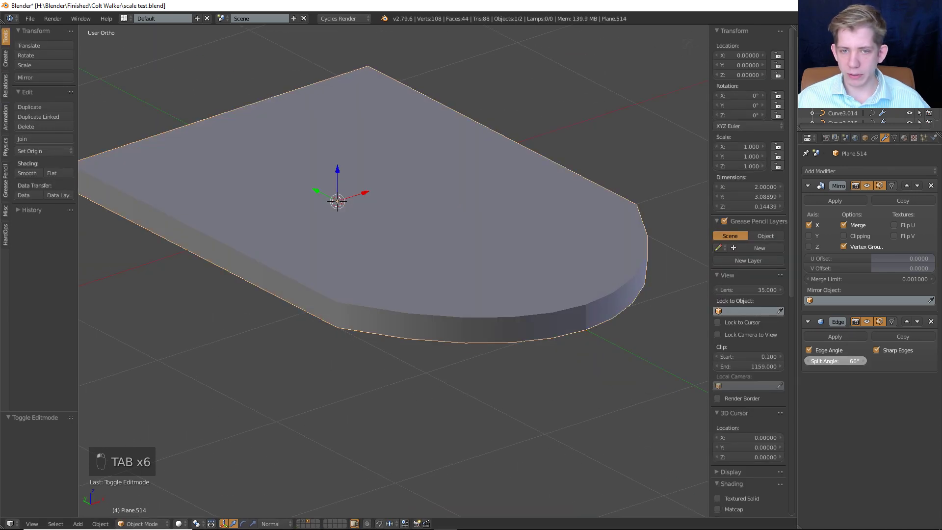
mouse_move(836, 362)
mouse_down()
mouse_move(876, 361)
mouse_move(797, 356)
mouse_up()
Select the inner face along the mirror seam between the two halves and delete it.
key(Tab)
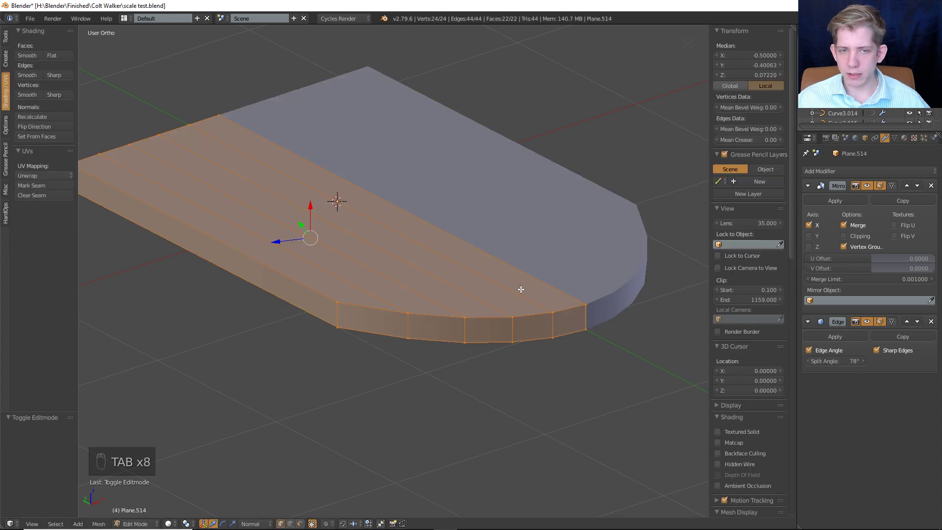
key(a)
key(a)
key(a)
key(a)
key(a)
key(a)
key(a)
key(a)
key(a)
mouse_move(519, 288)
middle_down()
mouse_move(494, 275)
mouse_move(488, 231)
mouse_move(498, 231)
middle_up()
key(z)
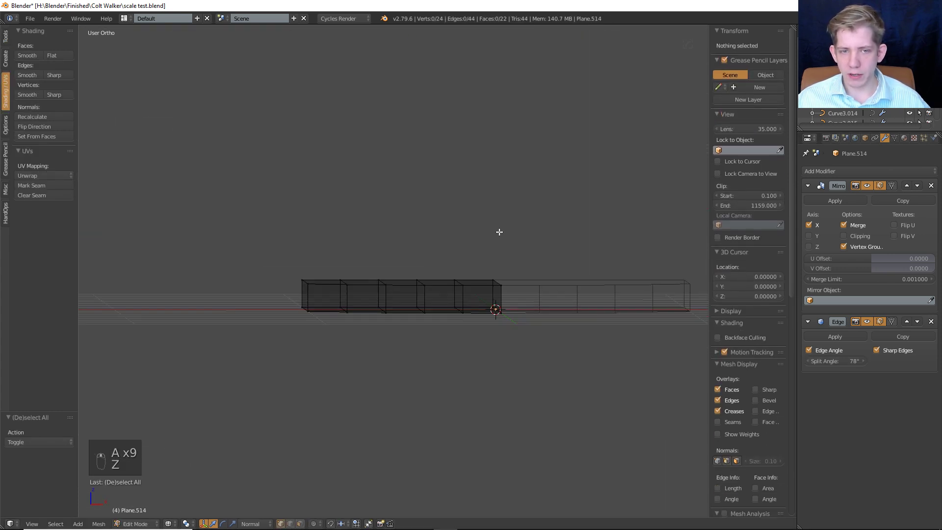
key(z)
key(c)
key(z)
key(c)
click(516, 284)
right_click(516, 285)
key(z)
key(x)
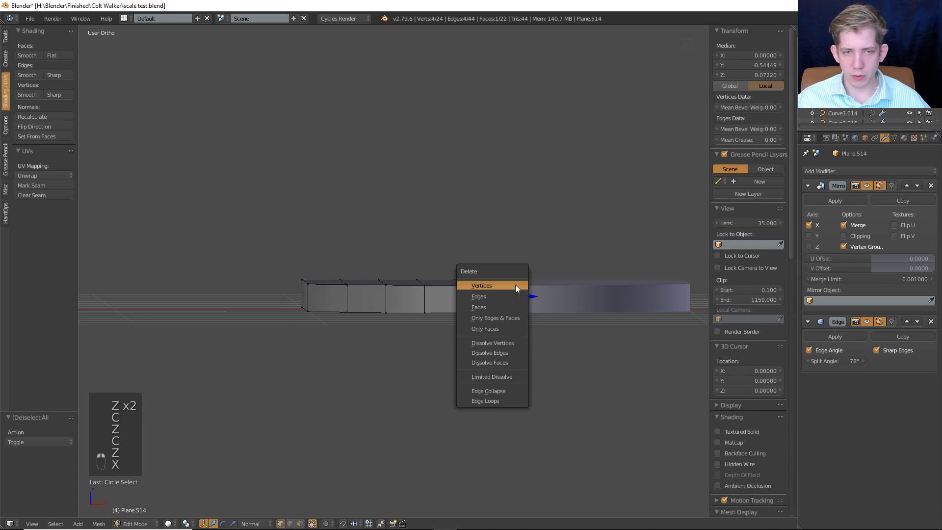
click(503, 312)
Examine the underside of the scale in Object Mode and Edit Mode.
key(z)
key(z)
key(z)
key(Tab)
middle_drag(511, 309, 419, 322)
scroll(487, 308, up, 1)
scroll(487, 308, down, 5)
key(Tab)
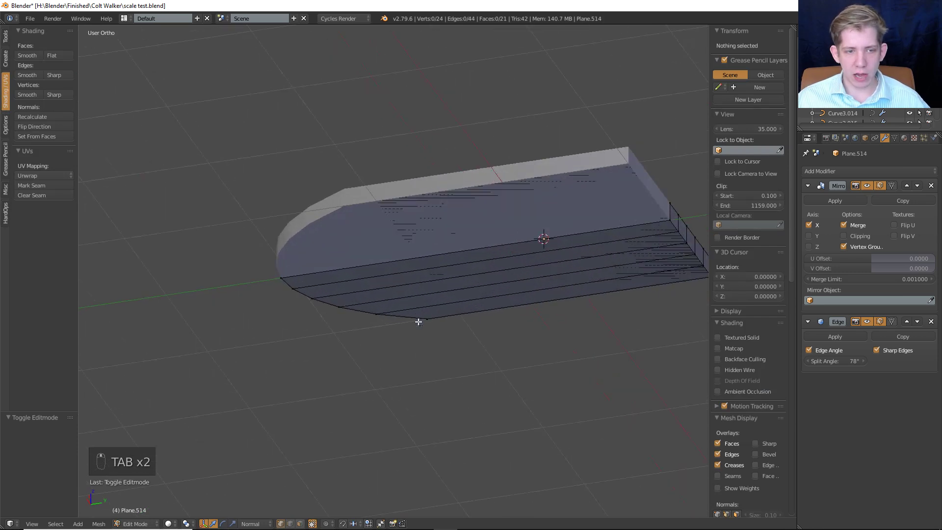
Select the lengthwise strips on the scale's underside in face select mode and delete those faces.
click(301, 525)
key(c)
scroll(551, 284, up, 6)
drag(551, 283, 502, 268)
right_click(502, 268)
mouse_move(502, 268)
middle_down()
mouse_move(575, 307)
mouse_move(502, 289)
mouse_move(514, 305)
mouse_move(492, 287)
mouse_move(479, 290)
mouse_move(458, 258)
middle_up()
key(Tab)
scroll(470, 277, down, 8)
scroll(442, 295, up, 11)
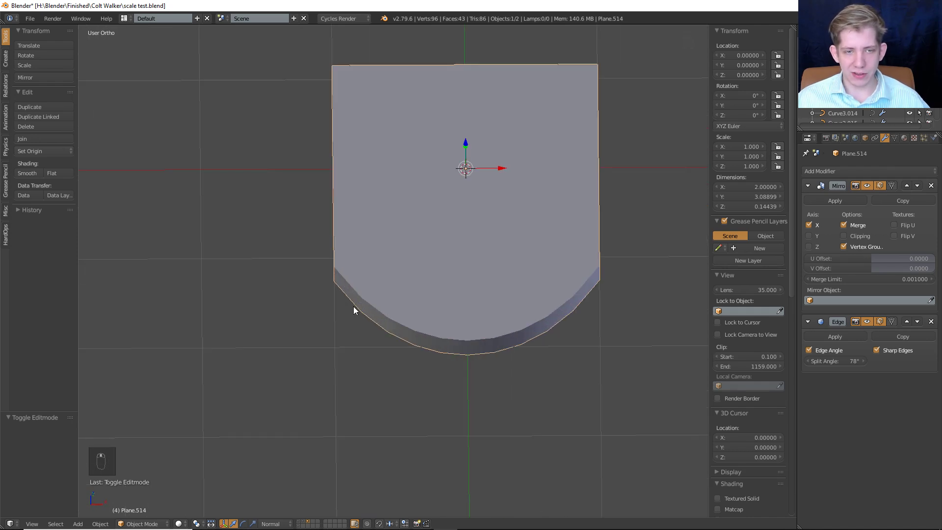
mouse_move(460, 222)
middle_down()
mouse_move(483, 222)
mouse_move(490, 252)
mouse_move(459, 235)
mouse_move(431, 262)
mouse_move(450, 254)
mouse_move(336, 284)
mouse_move(316, 258)
mouse_move(450, 298)
mouse_move(429, 290)
mouse_move(435, 270)
mouse_move(414, 263)
mouse_move(502, 272)
mouse_move(416, 250)
mouse_move(467, 244)
mouse_move(467, 234)
middle_up()
key(Tab)
key(x)
click(483, 222)
Select the faces along the scale's straight back end and delete them.
key(z)
scroll(467, 234, up, 3)
key(c)
drag(398, 343, 296, 335)
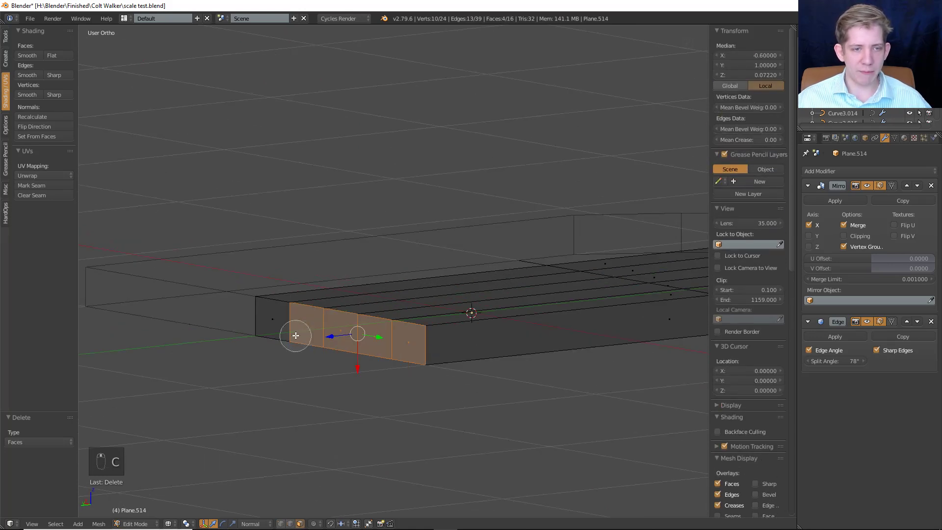
key(x)
click(258, 330)
key(z)
Return the scale to Object Mode and save over the existing scale test.blend file.
scroll(541, 331, down, 4)
right_click(545, 301)
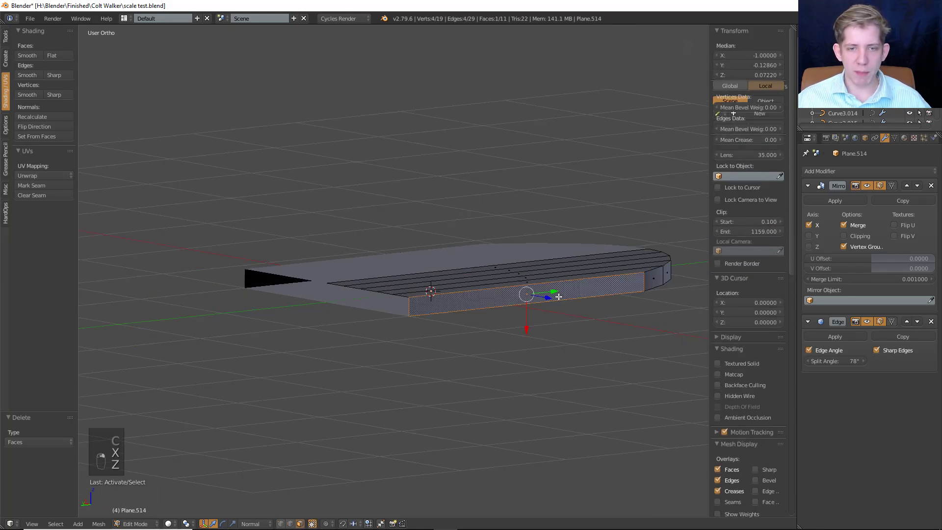
middle_drag(544, 300, 449, 331)
key(Tab)
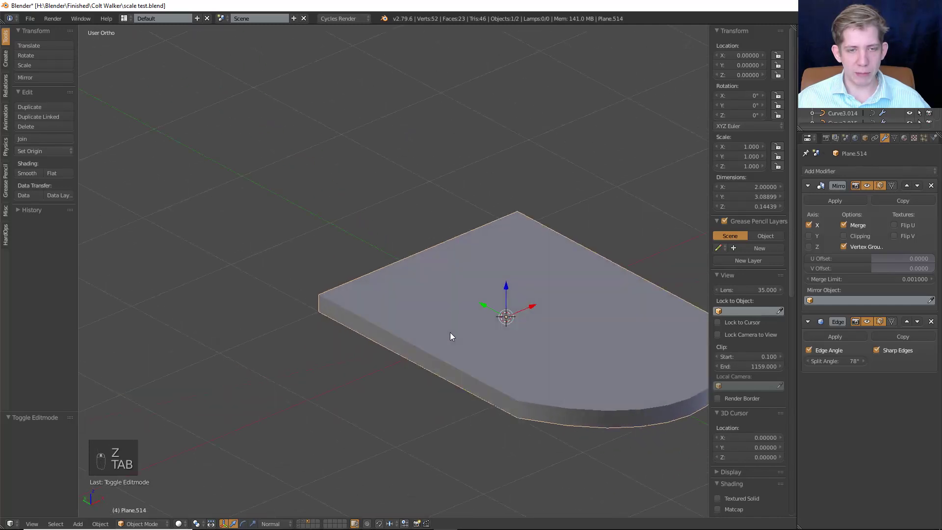
scroll(414, 334, down, 3)
key(z)
key(z)
key(ctrl+s)
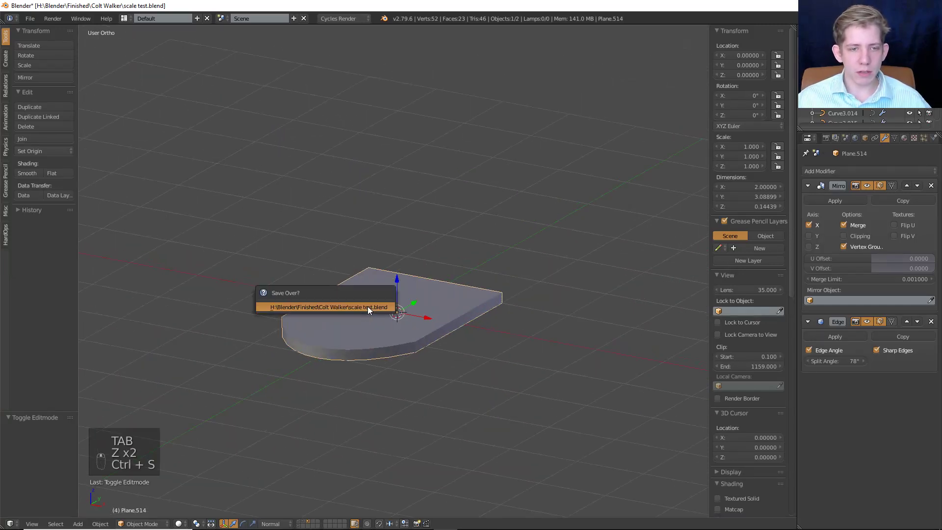
click(367, 307)
Select the scale's top vertices in the right side view and lower them along Z to thin the scale.
key(KP_3)
key(KP_2)
key(KP_3)
key(KP_3)
key(KP_3)
key(KP_3)
key(Tab)
key(1)
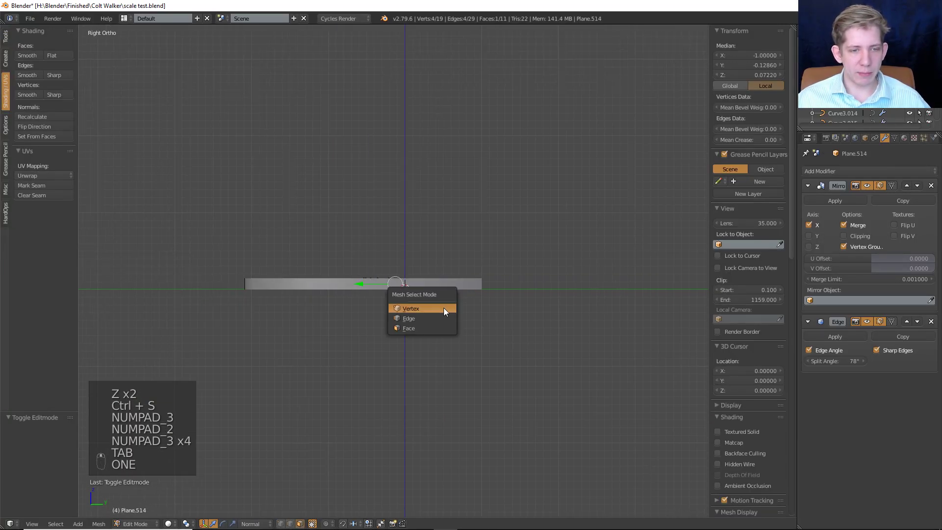
key(z)
key(a)
key(b)
drag(225, 284, 490, 261)
key(g)
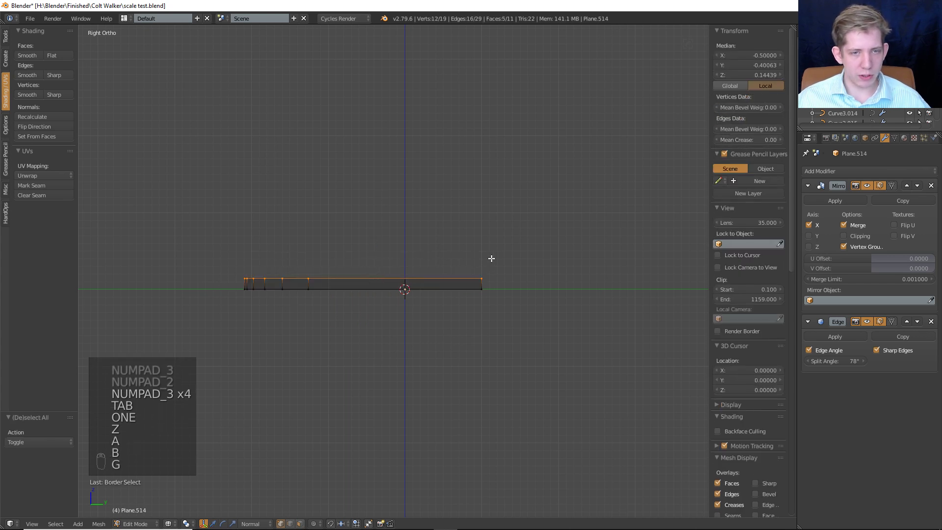
key(z)
click(494, 263)
Select the vertices of the scale's rounded end, raise them about 0.34 along Z and rotate them about 7°.
key(a)
key(c)
drag(221, 275, 313, 280)
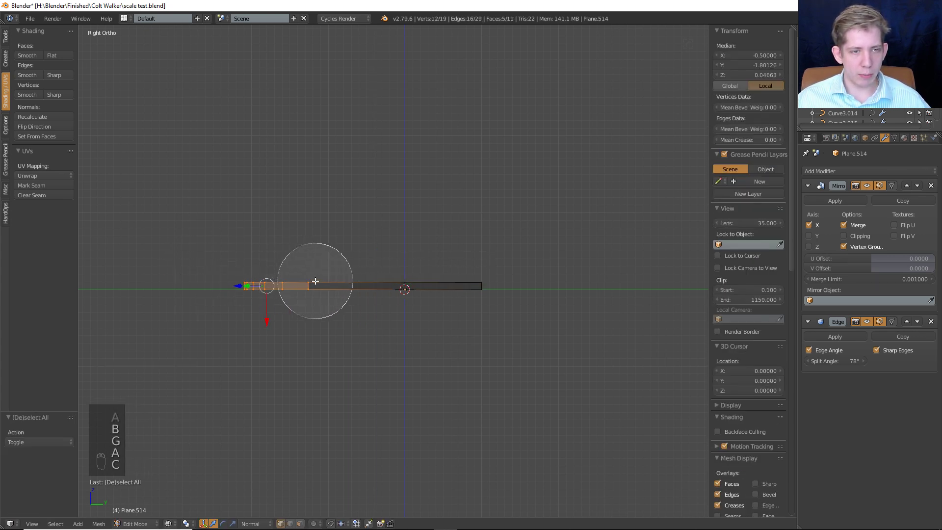
right_click(314, 279)
key(g)
key(r)
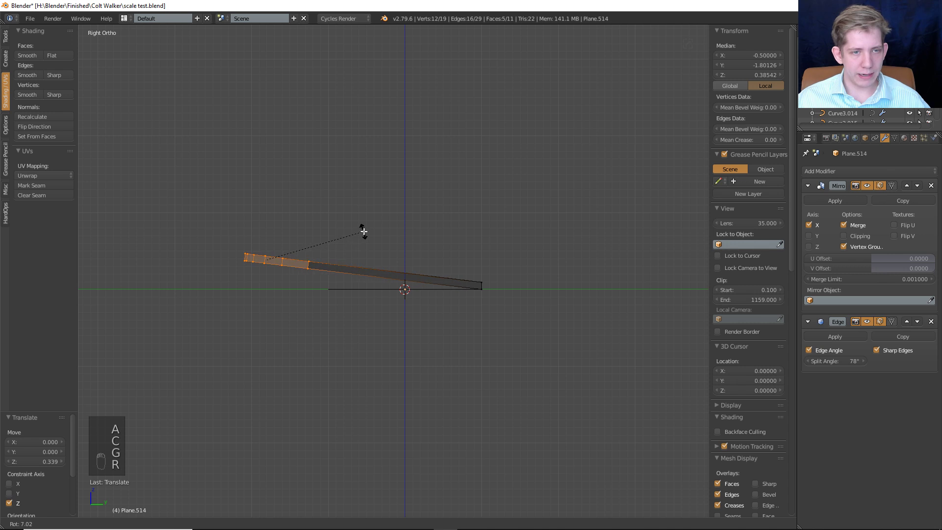
click(364, 231)
Lower the rounded end about 0.04 along Z, fine-tune its tilt, and return to Object Mode.
key(g)
key(z)
click(355, 263)
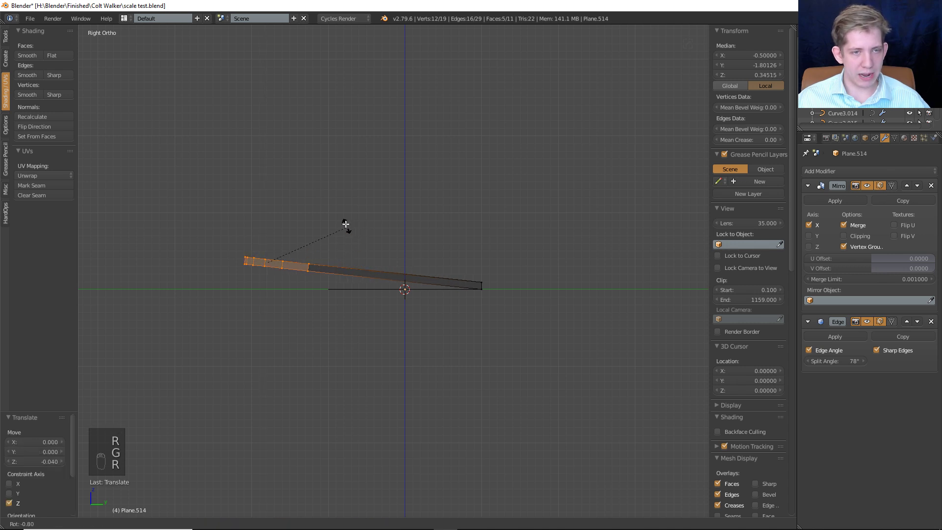
click(332, 209)
click(342, 216)
key(z)
mouse_move(339, 230)
middle_down()
mouse_move(356, 275)
mouse_move(499, 308)
middle_up()
key(Tab)
Select the scale and then the flat base plane, and parent the scale to the plane using the Object option.
key(z)
right_click(441, 299)
middle_drag(441, 298, 399, 280)
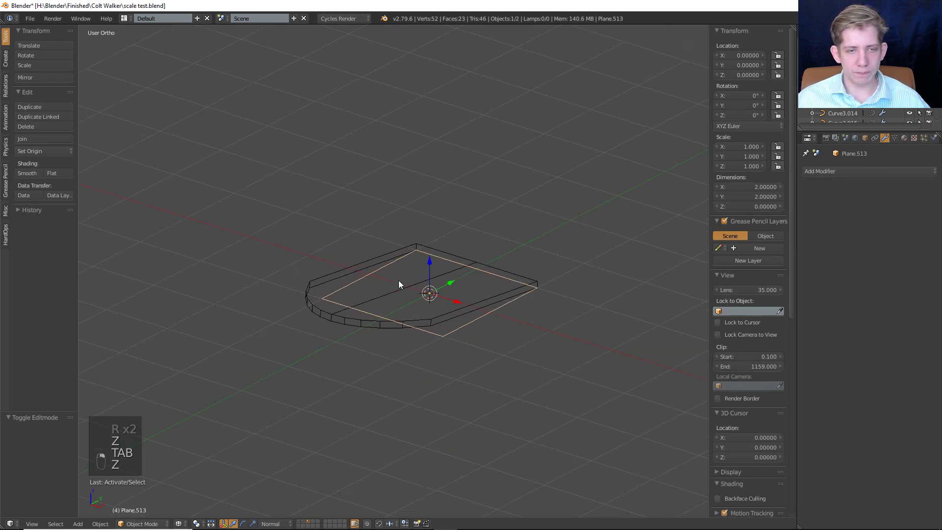
key(z)
shift+right_click(448, 331)
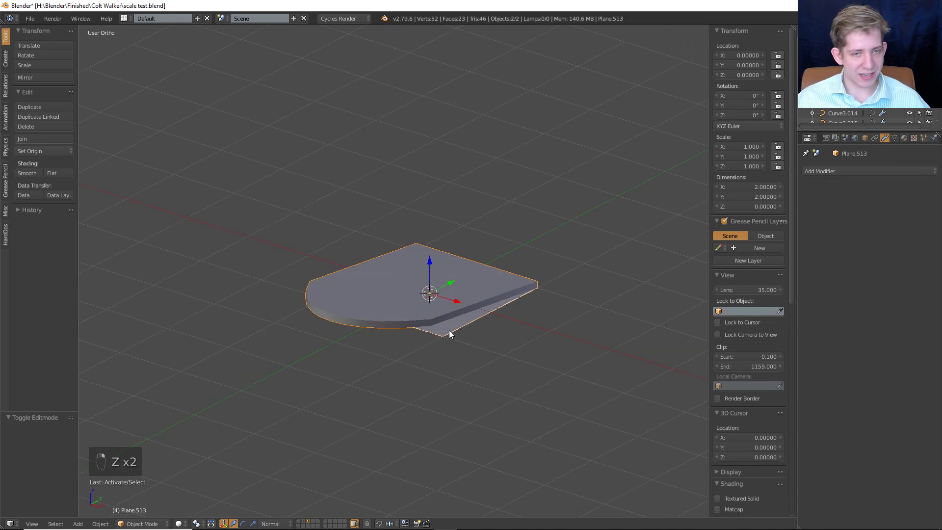
key(ctrl+p)
click(451, 331)
shift+middle_drag(452, 331, 449, 333)
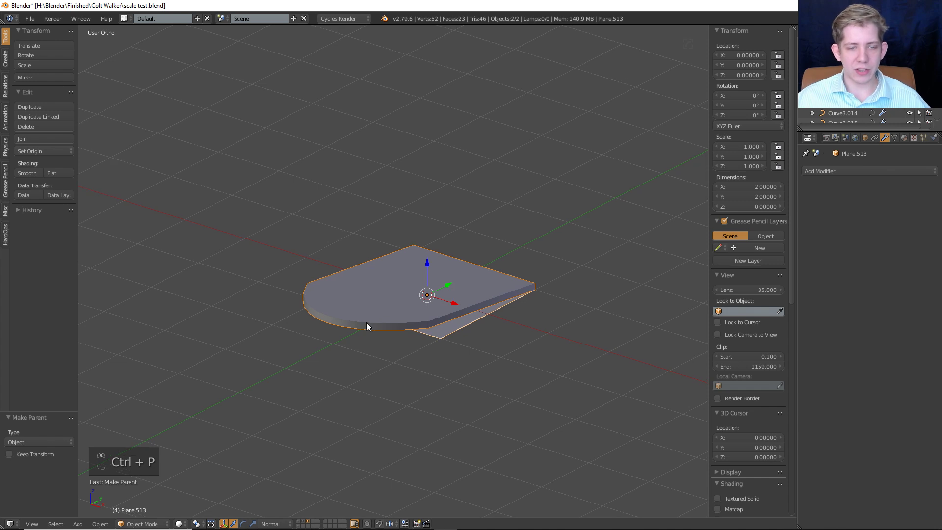
right_click(367, 322)
shift+right_click(456, 329)
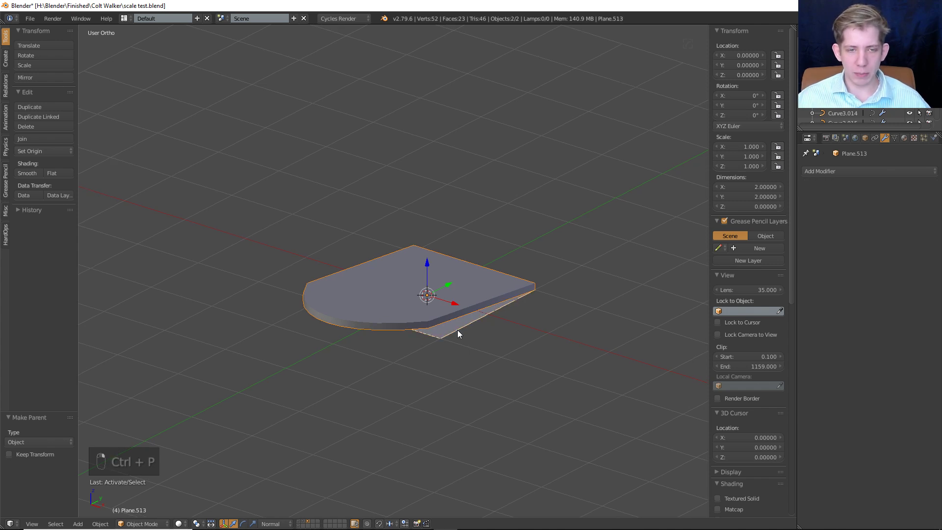
right_click(449, 334)
scroll(441, 330, down, 4)
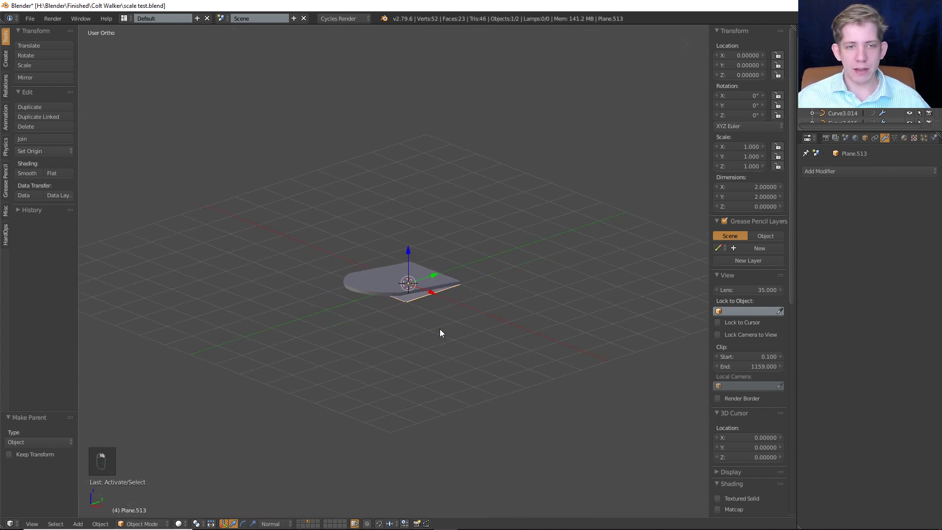
key(shift+d)
right_click(441, 325)
key(g)
click(528, 366)
key(x)
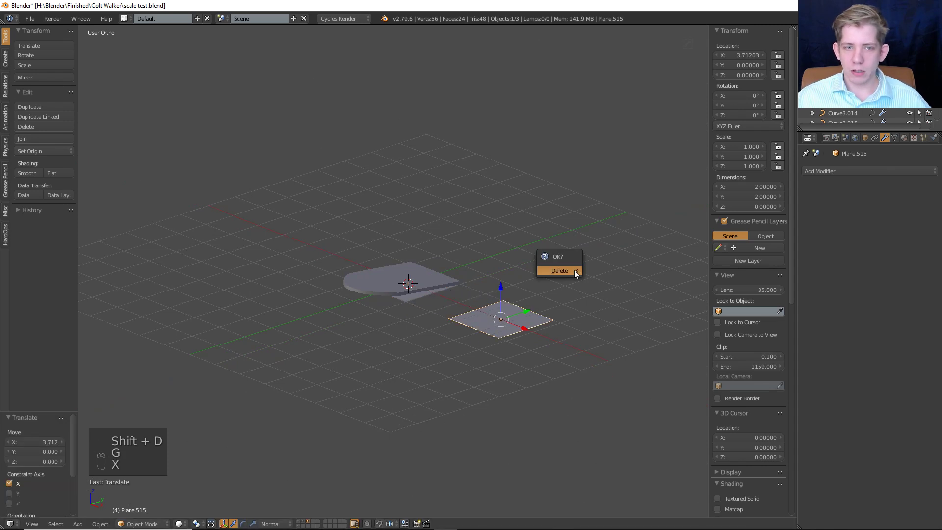
click(572, 270)
Duplicate the base plane's face in Edit Mode and offset the copy about 3.45 units along X.
right_click(429, 297)
right_click(428, 298)
key(Tab)
key(shift+d)
right_click(429, 297)
key(g)
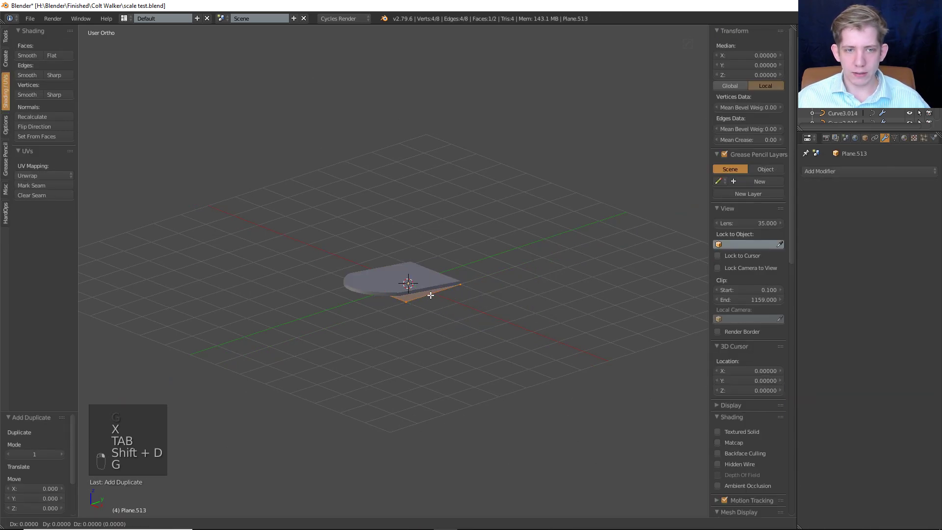
key(x)
click(506, 328)
key(Tab)
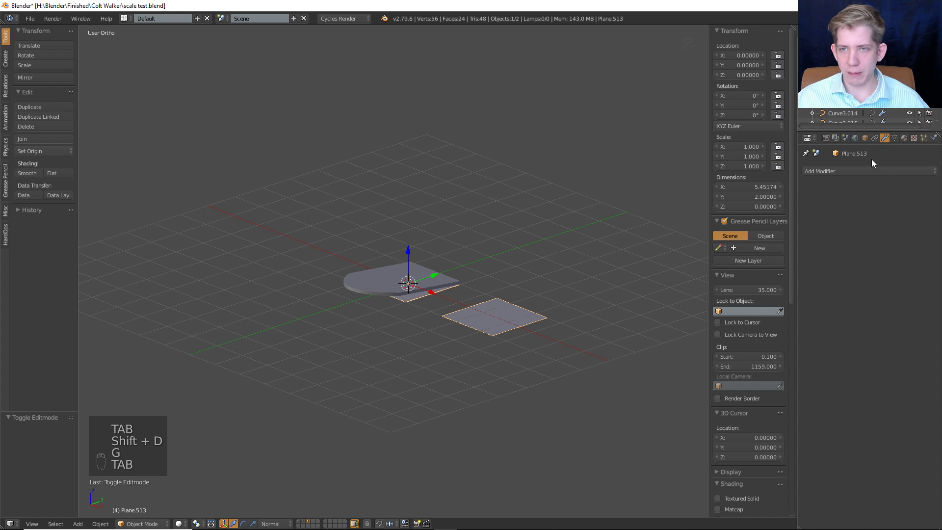
Set the base plane's object duplication to Faces so the scale is instanced on every face.
click(865, 138)
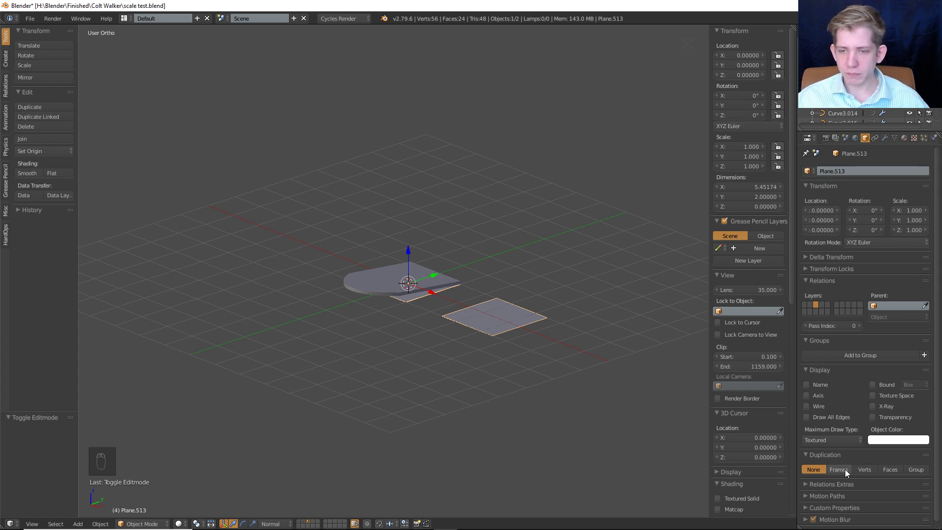
click(896, 472)
middle_drag(416, 230, 482, 263)
Add two more copies of the base plane's face in Edit Mode, spaced about 4 units apart along X.
key(Tab)
key(shift+d)
key(g)
click(546, 229)
key(Tab)
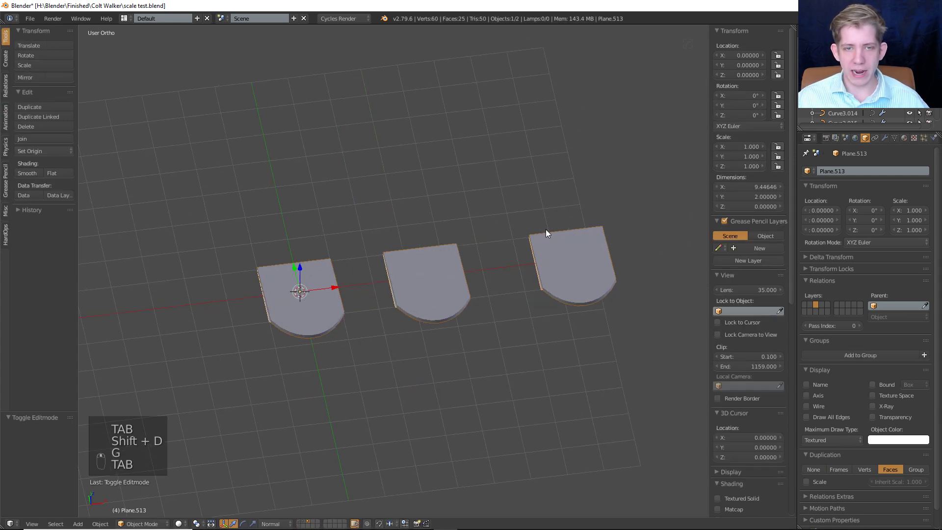
middle_drag(545, 228, 483, 212)
key(Tab)
scroll(483, 212, down, 4)
key(shift+d)
key(g)
key(x)
click(539, 227)
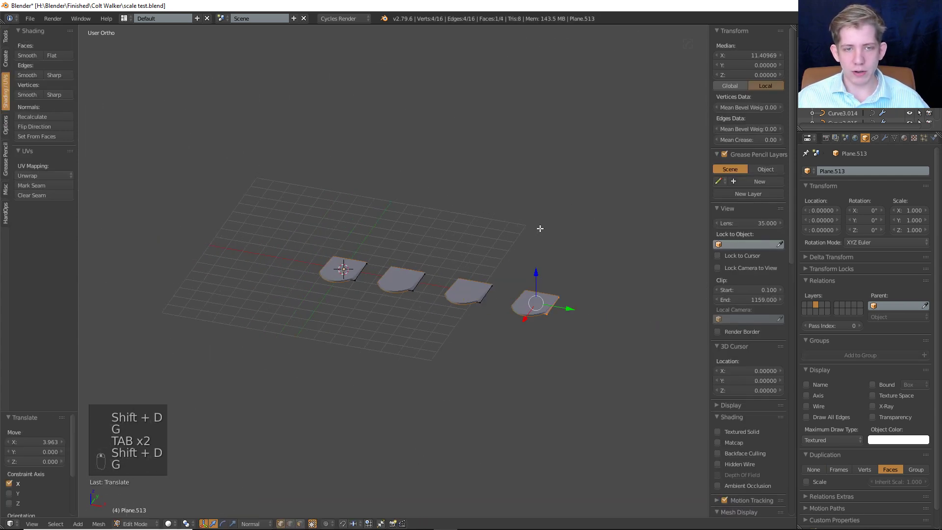
Delete the duplicated faces in Edit Mode, keeping only the original base face.
key(Tab)
key(Tab)
mouse_move(540, 227)
middle_down()
mouse_move(530, 269)
mouse_move(554, 281)
middle_up()
key(a)
key(z)
key(c)
mouse_move(536, 274)
mouse_down()
mouse_move(411, 270)
mouse_move(539, 271)
mouse_up()
right_click(432, 271)
key(a)
key(c)
right_click(538, 271)
key(x)
click(531, 251)
key(Tab)
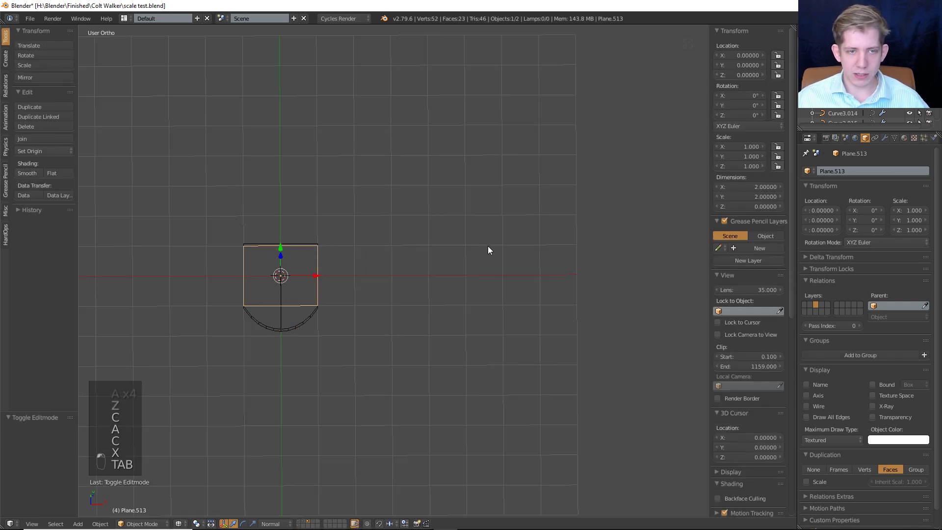
Add an Array modifier to the base plane and set its count to 5.
key(z)
middle_drag(488, 248, 550, 231)
click(885, 138)
click(842, 171)
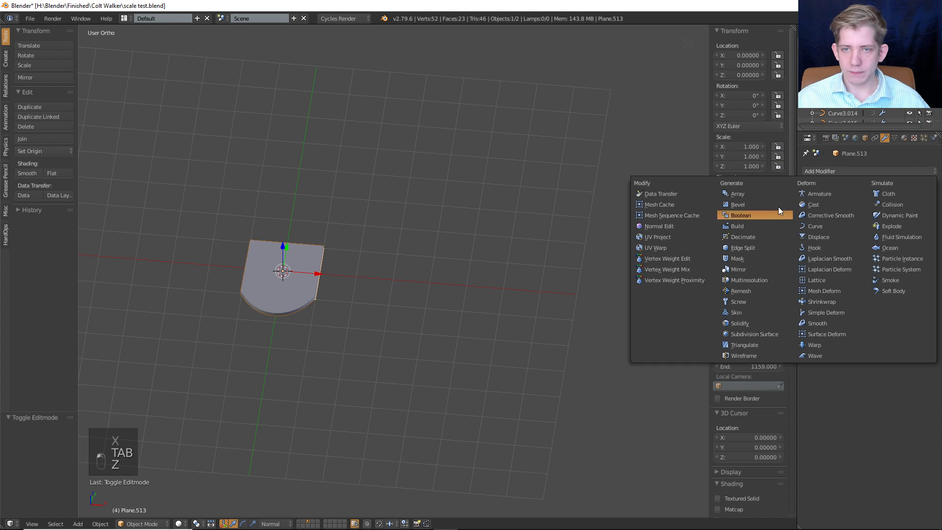
click(761, 192)
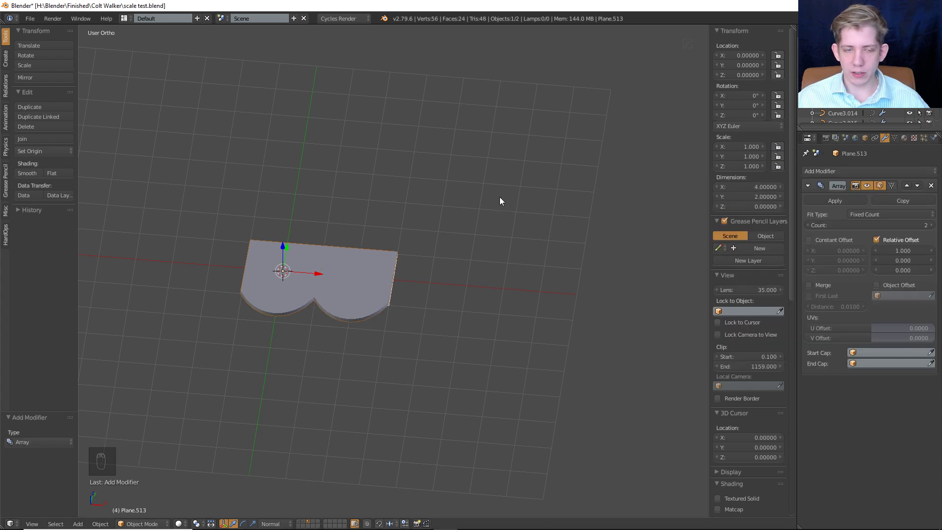
click(931, 226)
click(930, 226)
click(931, 226)
Examine in wireframe how the arrayed base faces and their instanced scales line up along the row.
scroll(490, 244, down, 5)
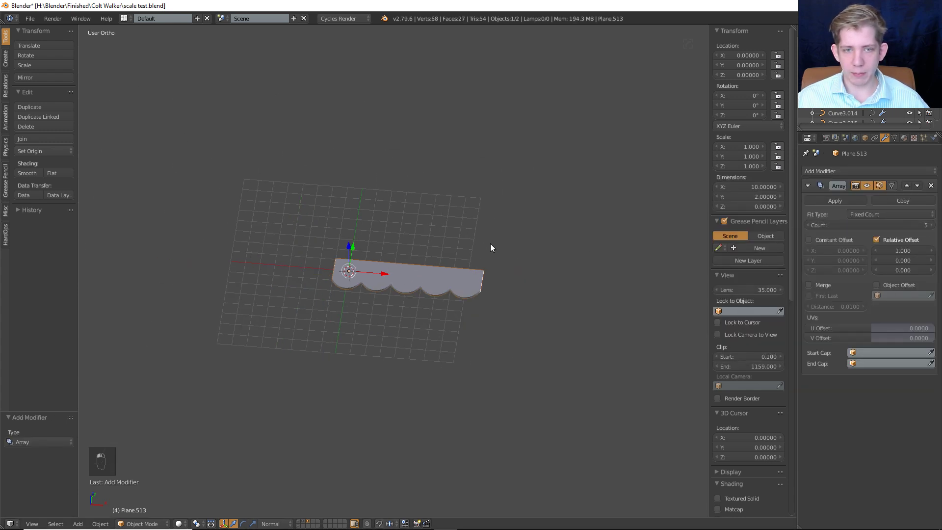
key(z)
scroll(413, 278, up, 8)
middle_drag(392, 285, 375, 263)
scroll(379, 274, down, 3)
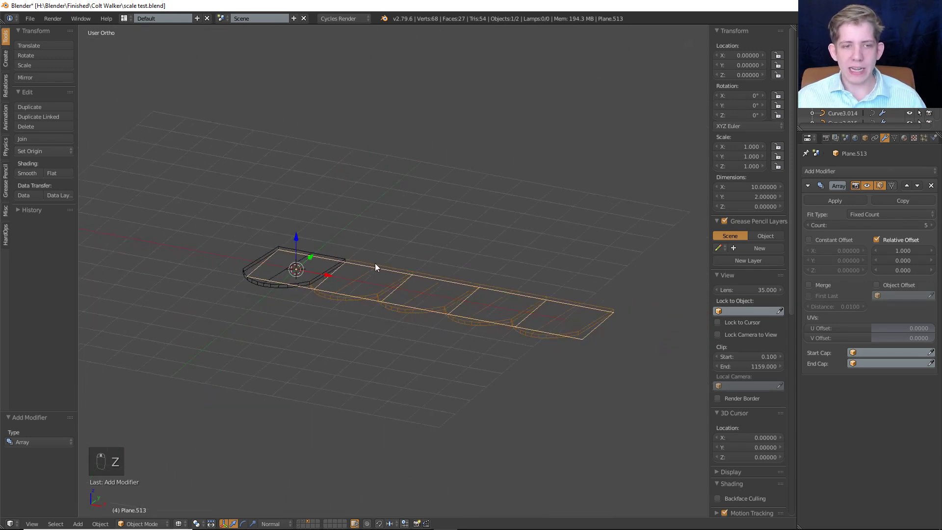
scroll(377, 265, up, 3)
middle_drag(401, 297, 420, 303)
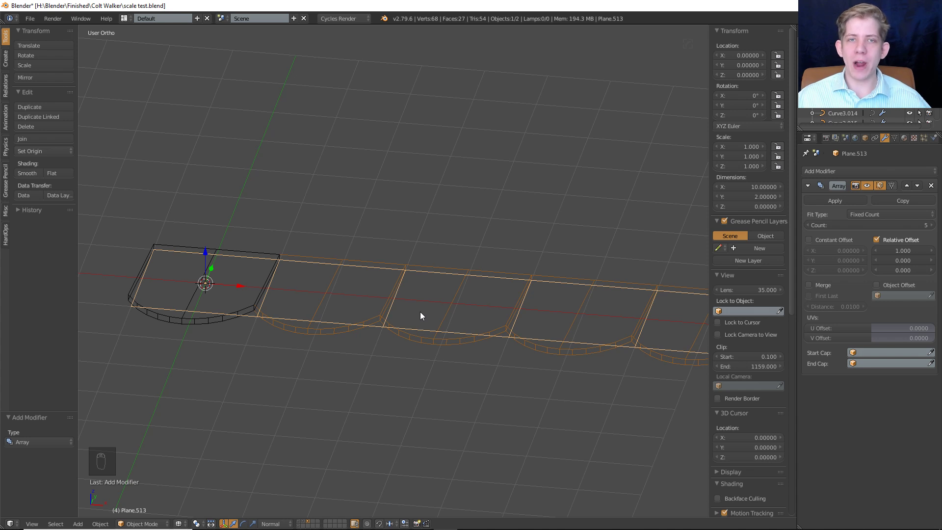
scroll(420, 311, down, 1)
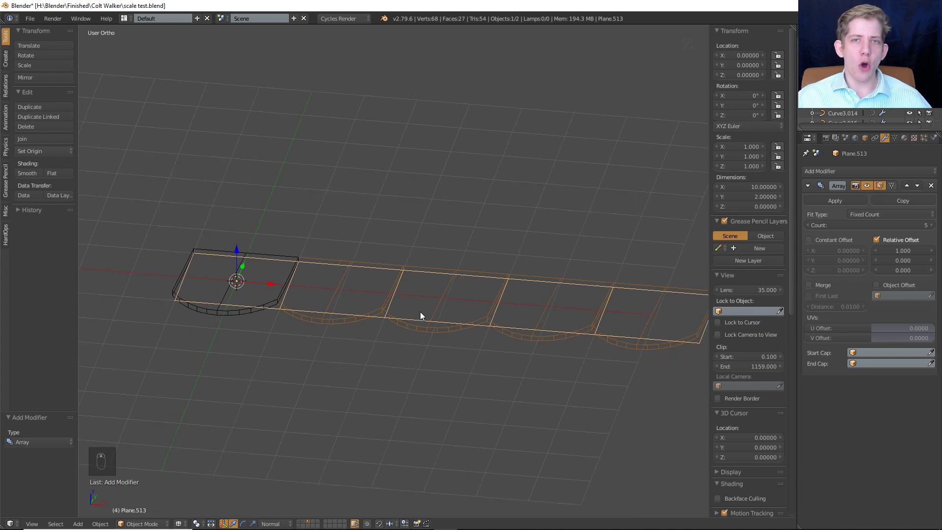
middle_drag(420, 314, 352, 322)
scroll(351, 319, down, 4)
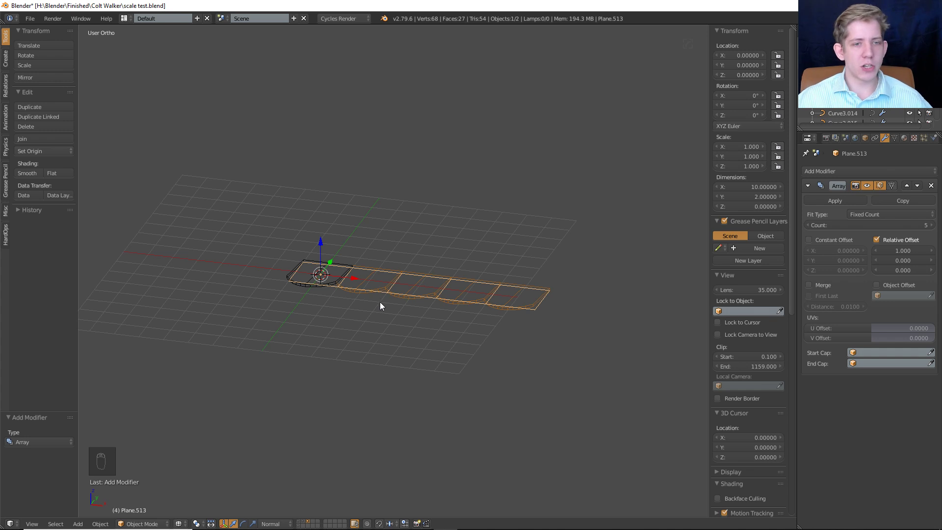
Add a new mesh plane at the origin and scale it in Edit Mode to about 27 units square.
key(shift+a)
click(405, 299)
scroll(417, 283, down, 3)
key(Tab)
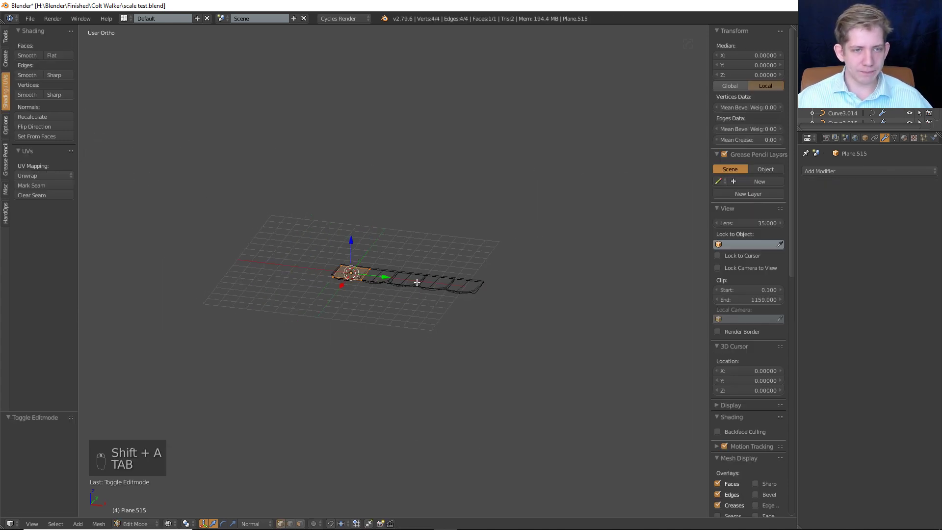
key(a)
key(a)
key(s)
key(a)
key(s)
click(574, 283)
key(Tab)
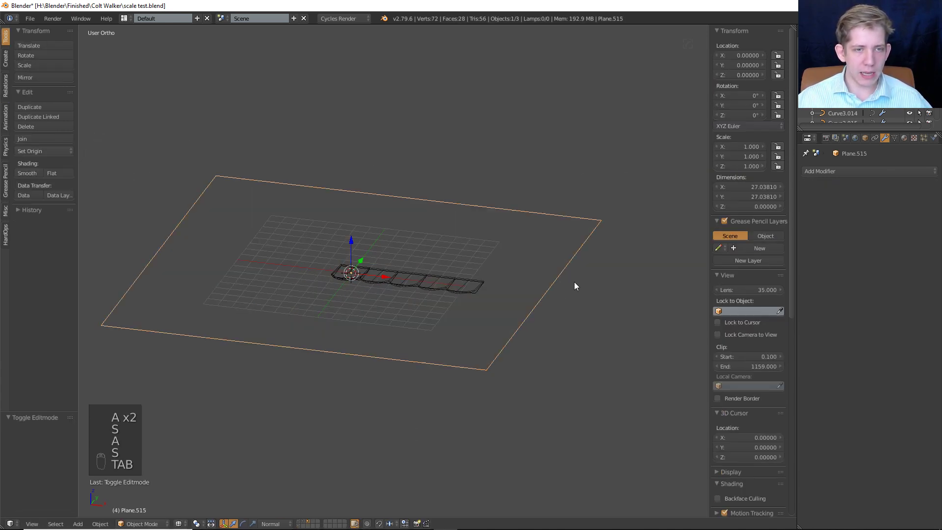
Add a Subdivision Surface modifier with view level 2 to the large plane, and enter Edit Mode with nothing selected.
click(903, 171)
click(765, 334)
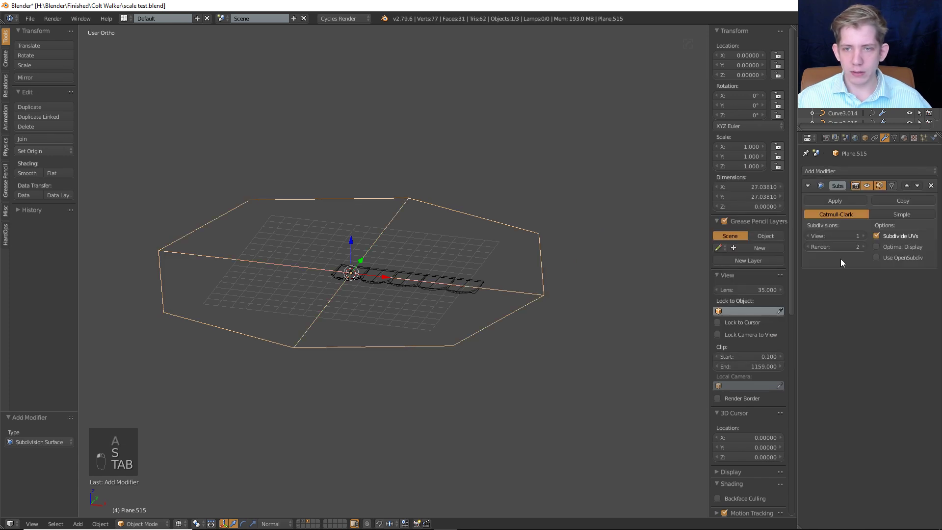
click(863, 237)
key(Tab)
key(a)
key(a)
key(a)
key(ctrl+r)
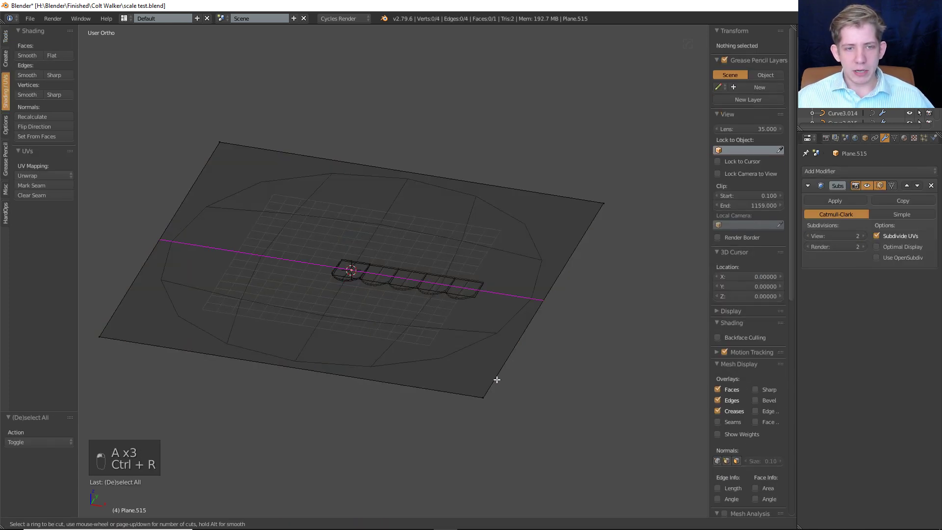
click(497, 380)
right_click(498, 380)
key(ctrl+z)
Insert two loop cuts running along X on the large plane and scale them apart along Y to its edges.
key(ctrl+r)
scroll(526, 300, up, 2)
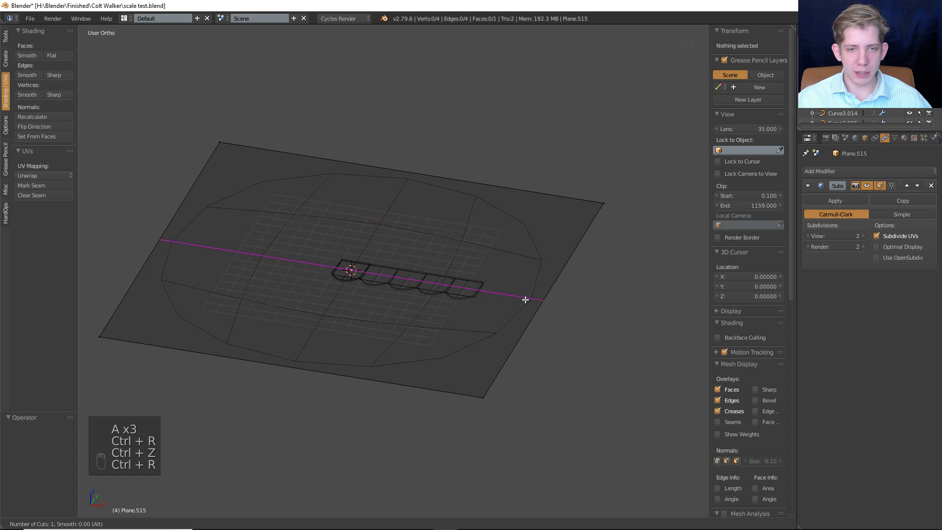
click(525, 299)
right_click(525, 299)
key(s)
click(328, 133)
key(a)
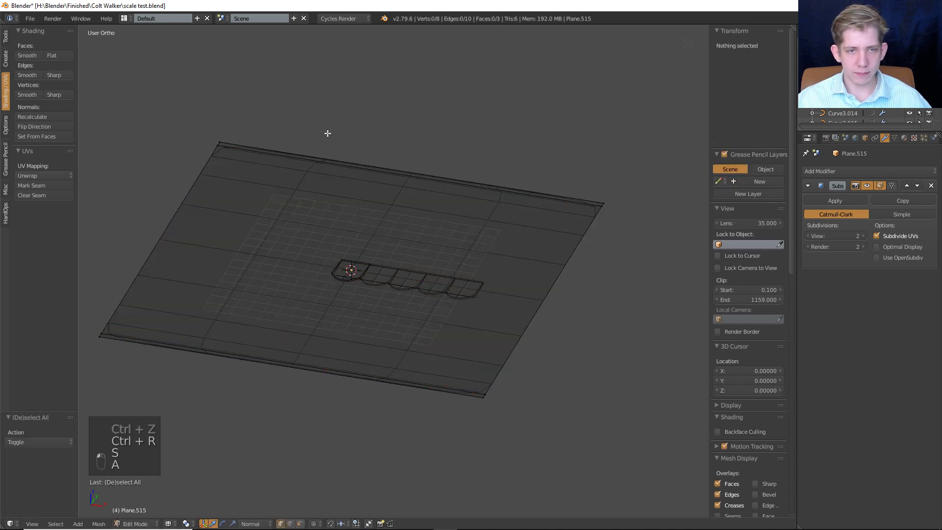
Insert two loop cuts running along Y on the large plane and scale them apart along X to its edges.
key(ctrl+r)
click(428, 163)
right_click(427, 164)
key(s)
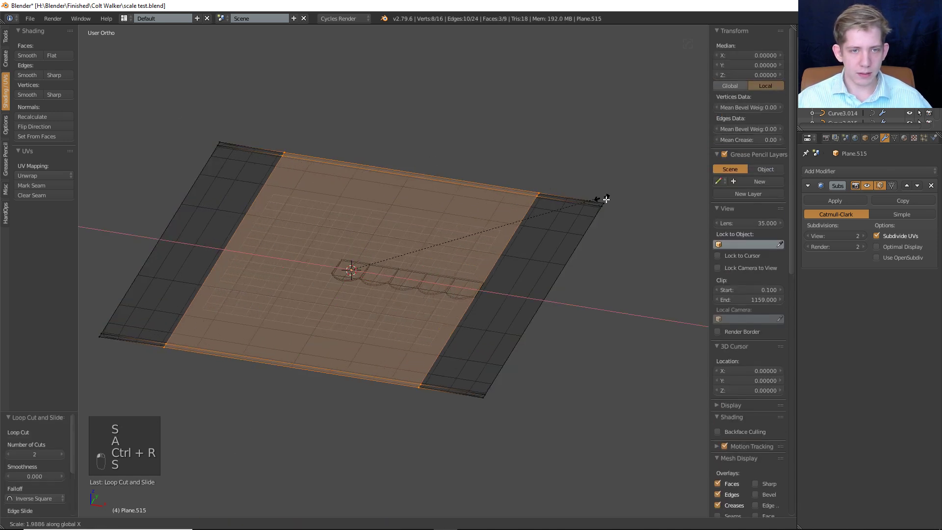
click(97, 263)
key(a)
Insert two evenly spaced loop cuts running along X through the middle section of the large plane.
key(ctrl+r)
click(553, 267)
right_click(553, 267)
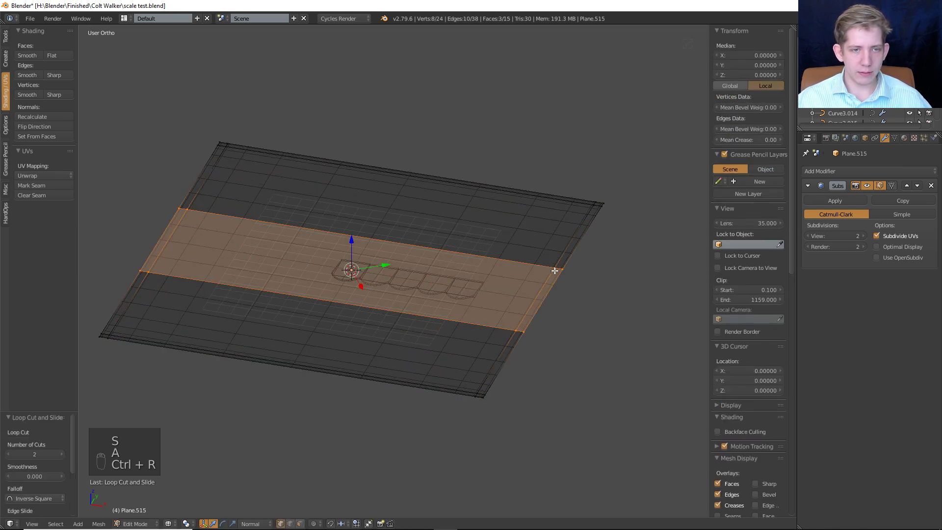
Insert two evenly spaced loop cuts running along Y through the middle section of the large plane and clear the selection.
key(a)
key(ctrl+r)
click(440, 205)
right_click(440, 205)
key(a)
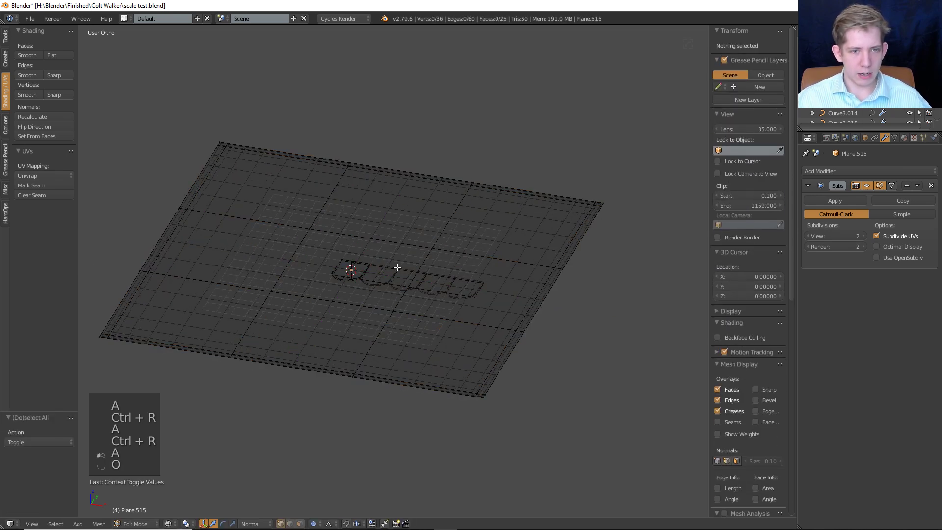
Insert one centred loop cut in each direction across the large plane and select the vertex at its middle.
key(z)
key(c)
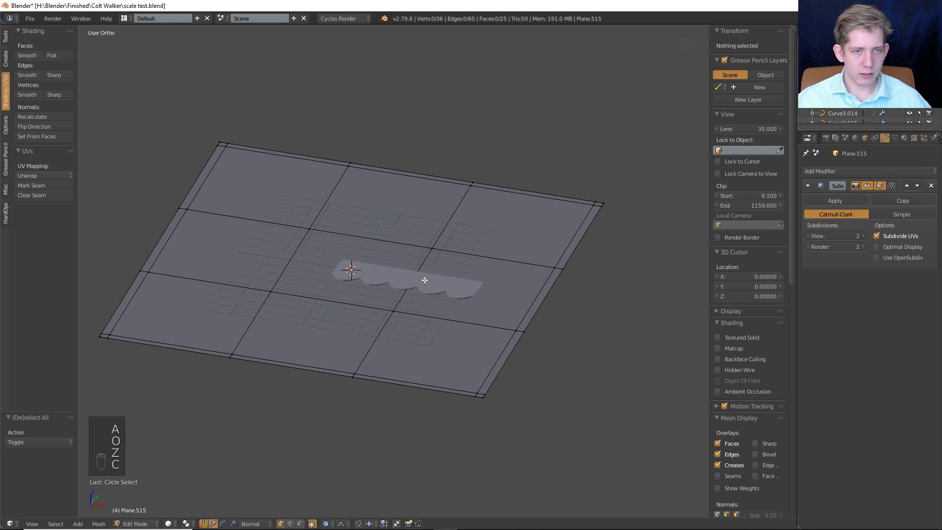
key(ctrl+r)
click(420, 280)
right_click(417, 279)
key(a)
key(ctrl+r)
click(380, 224)
key(a)
right_click(360, 267)
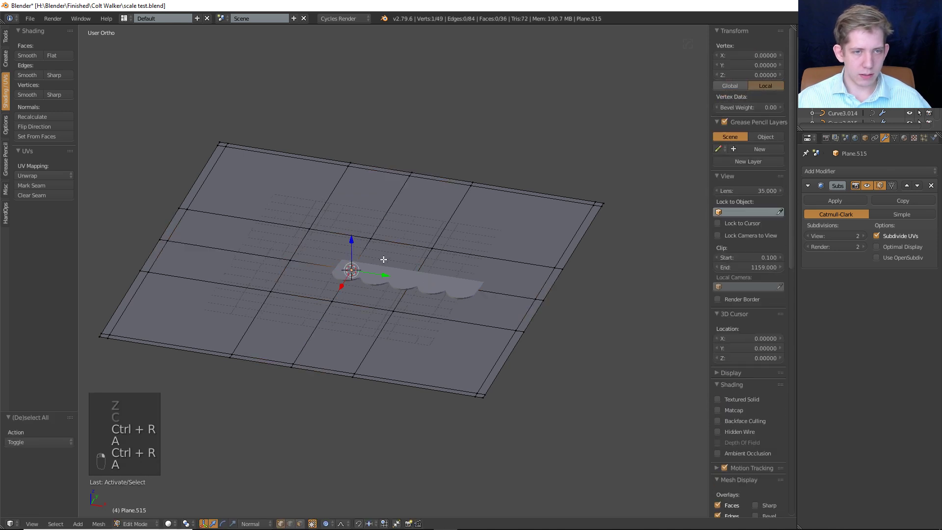
Raise the middle vertex along Z into a hill using proportional editing with Smooth falloff and size 10.83, and leave Edit Mode.
key(g)
key(z)
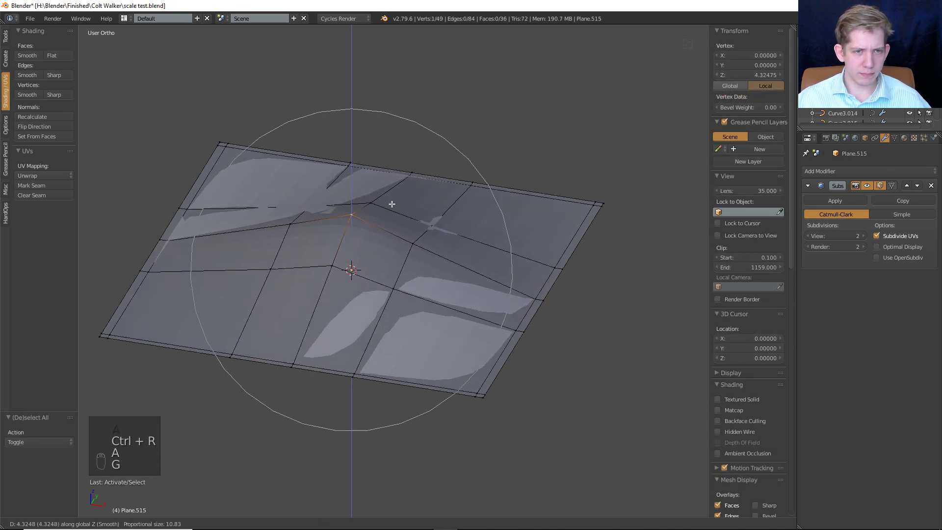
click(414, 172)
key(Tab)
middle_drag(414, 173, 373, 216)
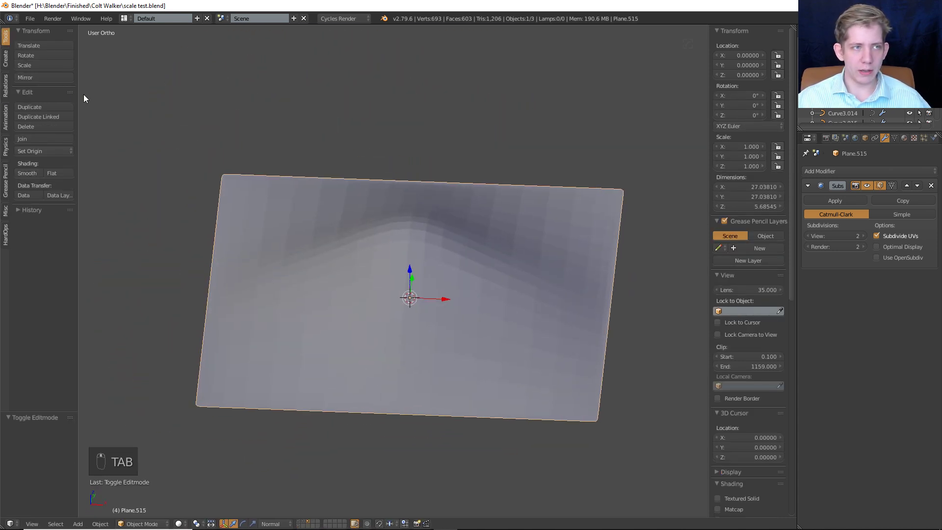
Examine the finished scale-covered pieces on the other layer and return to the layer with the large plane.
click(305, 521)
scroll(415, 292, down, 6)
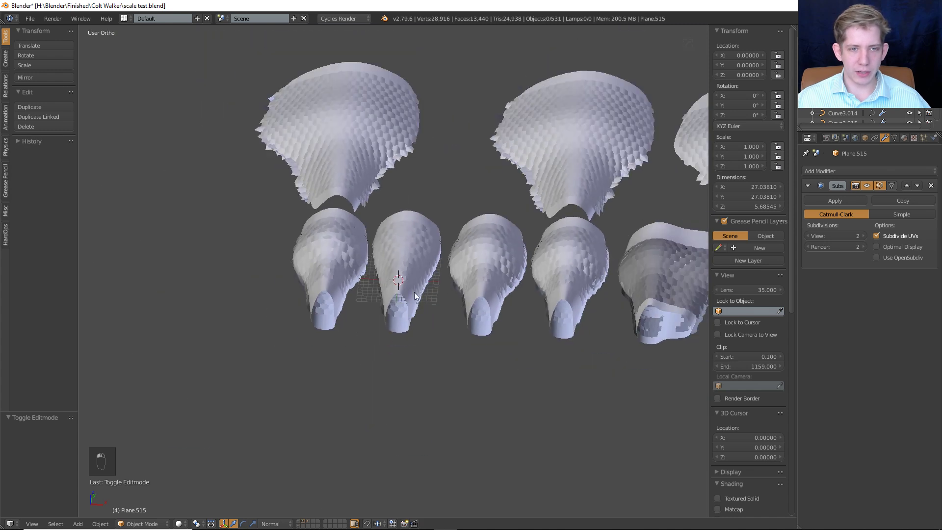
middle_drag(414, 292, 388, 290)
shift+middle_drag(511, 270, 320, 297)
middle_drag(446, 273, 345, 493)
scroll(386, 287, up, 2)
click(308, 521)
middle_drag(336, 418, 310, 366)
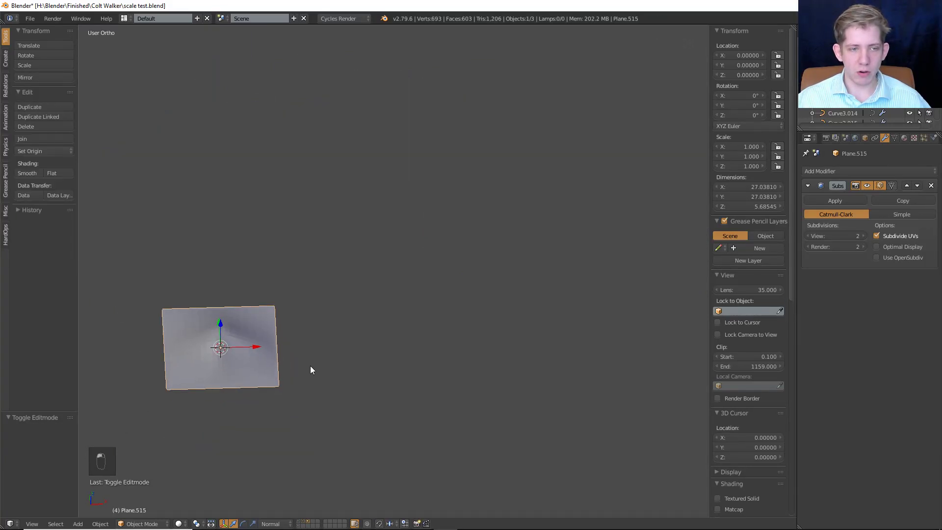
shift+middle_drag(228, 327, 448, 302)
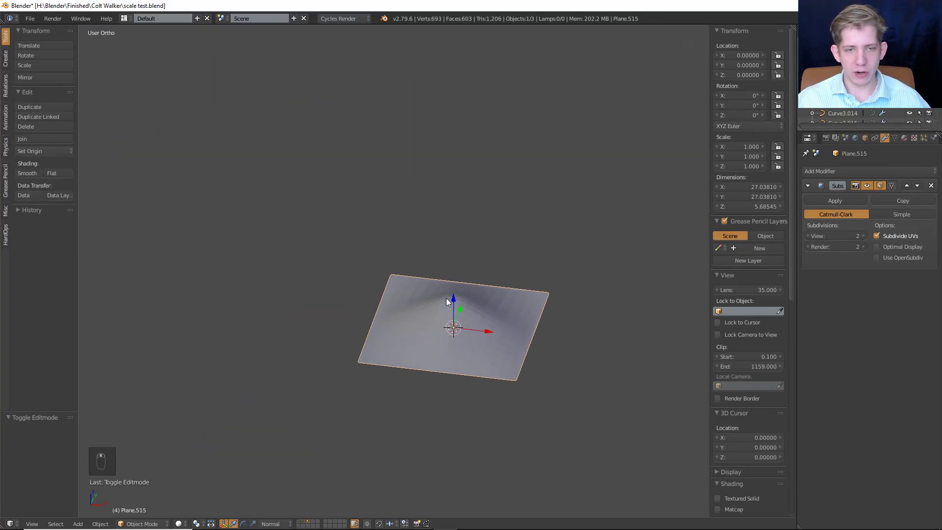
Delete the large plane and add a cylinder mesh at the origin.
key(x)
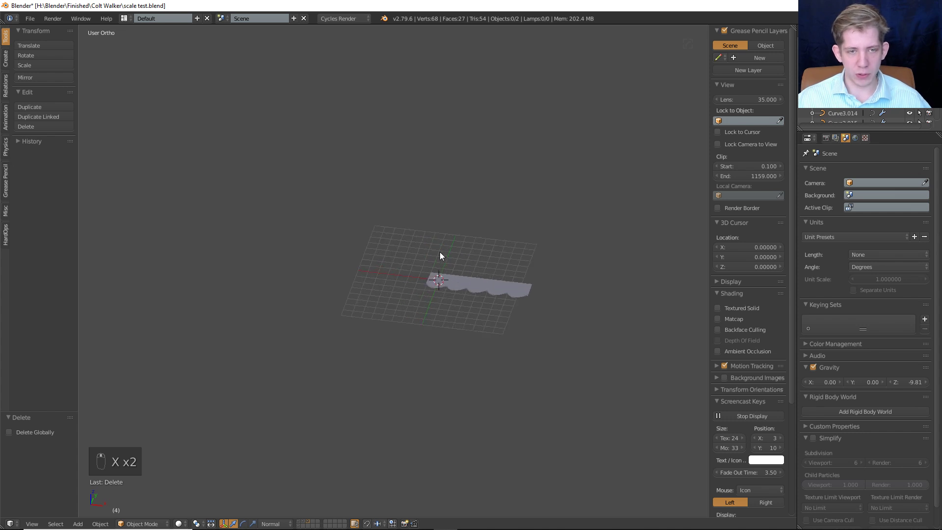
key(shift+a)
mouse_move(440, 253)
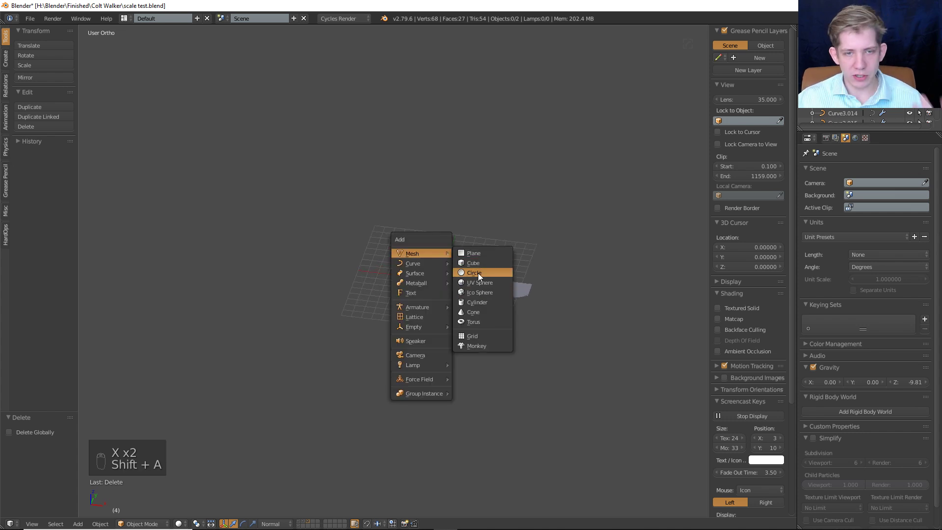
click(483, 303)
scroll(482, 237, up, 5)
In Edit Mode, rotate the cylinder 90° about X and stretch it along Y by a factor of about 10.77.
key(Tab)
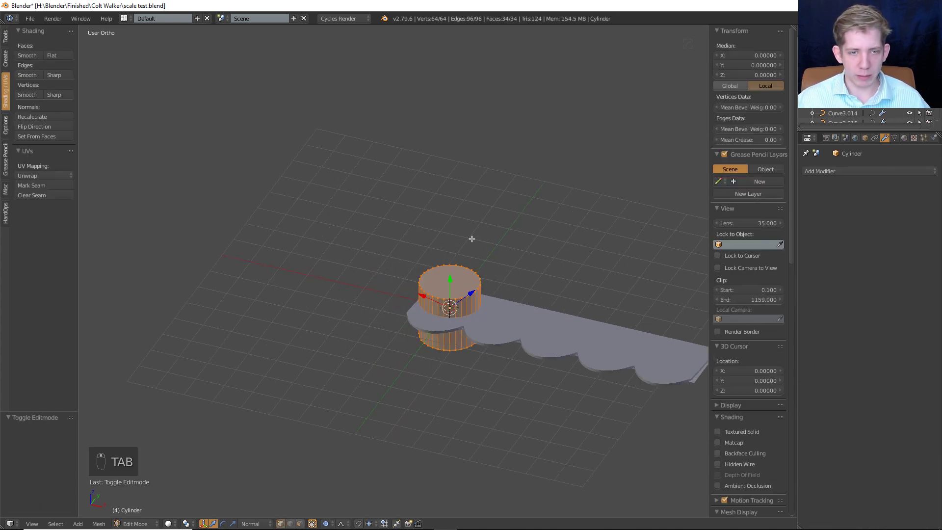
key(r)
key(Return)
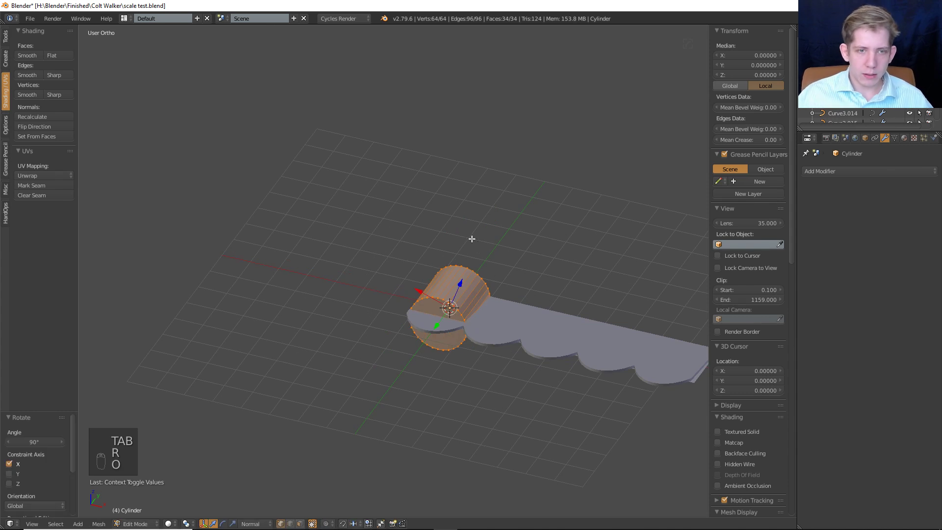
key(s)
right_click(594, 232)
key(s)
key(y)
click(299, 65)
scroll(299, 65, down, 2)
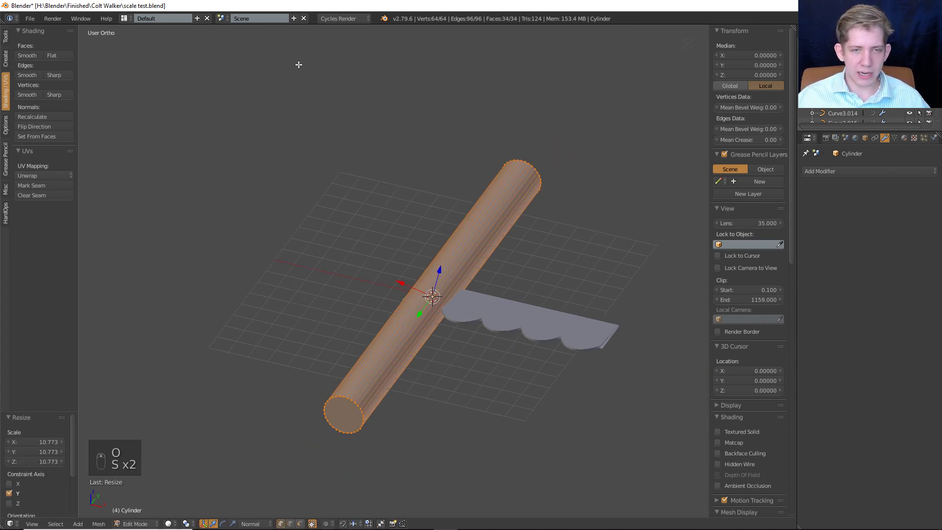
Thicken the cylinder by scaling it in X and Z only, and clear the mesh selection.
right_click(485, 199)
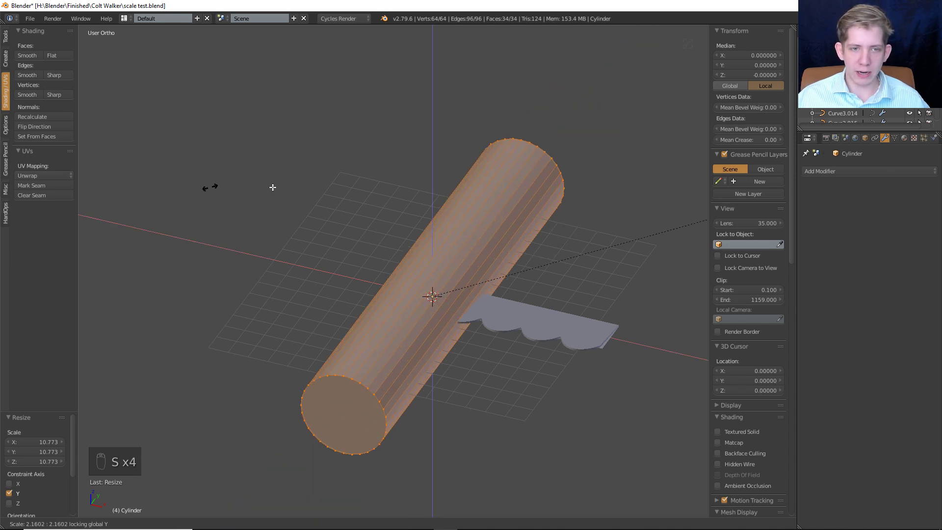
click(589, 196)
key(Tab)
key(z)
key(Tab)
scroll(538, 199, down, 1)
key(a)
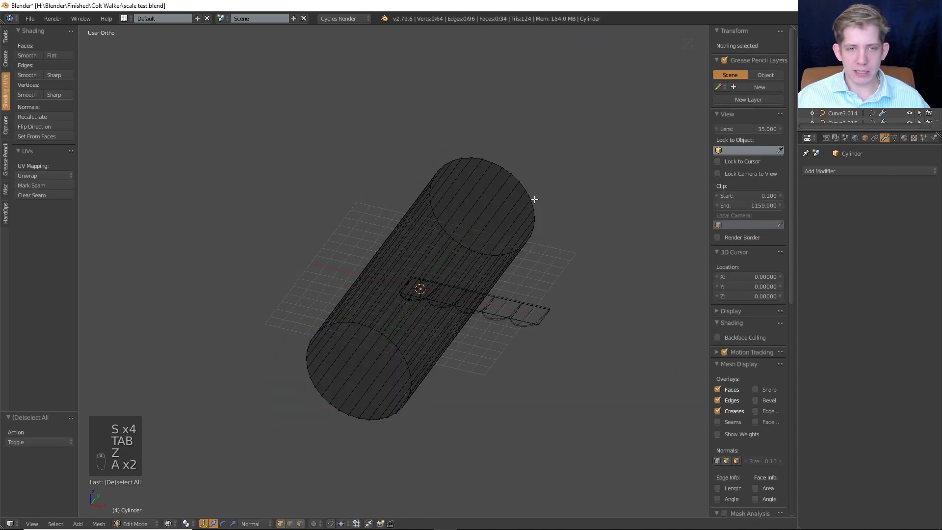
Scale the whole cylinder mesh uniformly to about 16.9 × 47.8 × 16.9 units and leave Edit Mode.
middle_drag(534, 200, 521, 200)
scroll(520, 200, down, 3)
key(z)
key(s)
key(a)
key(s)
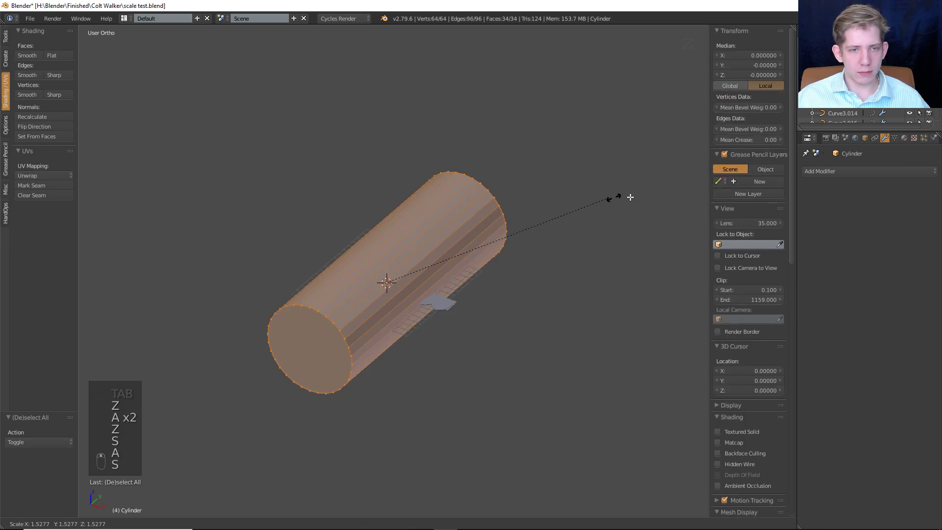
click(697, 172)
key(z)
key(Tab)
key(z)
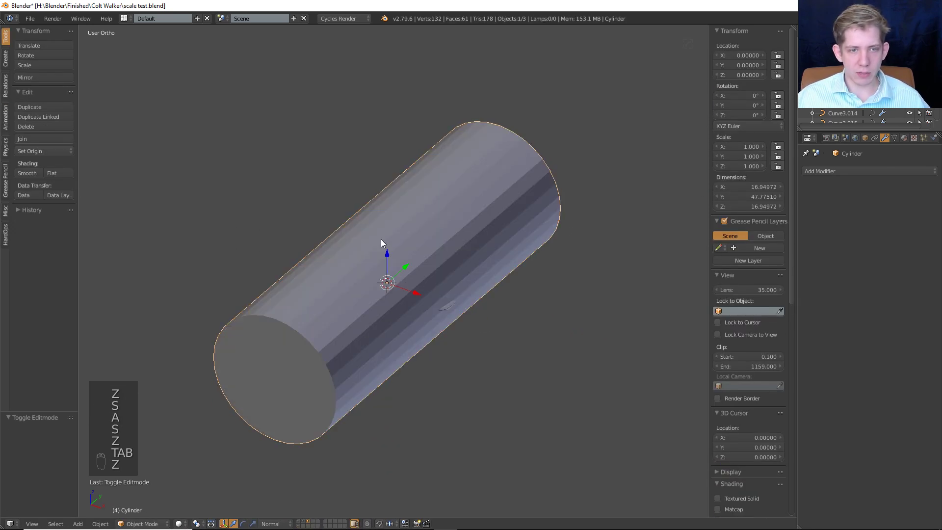
Shade the cylinder smooth and add an Edge Split modifier with a 30° split angle.
key(Tab)
key(Tab)
key(Tab)
key(Tab)
key(Tab)
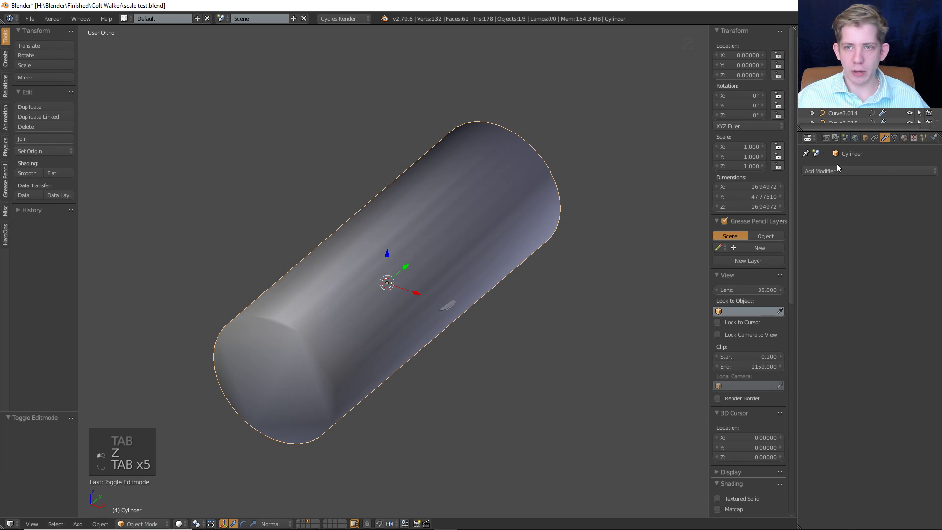
click(829, 167)
click(747, 243)
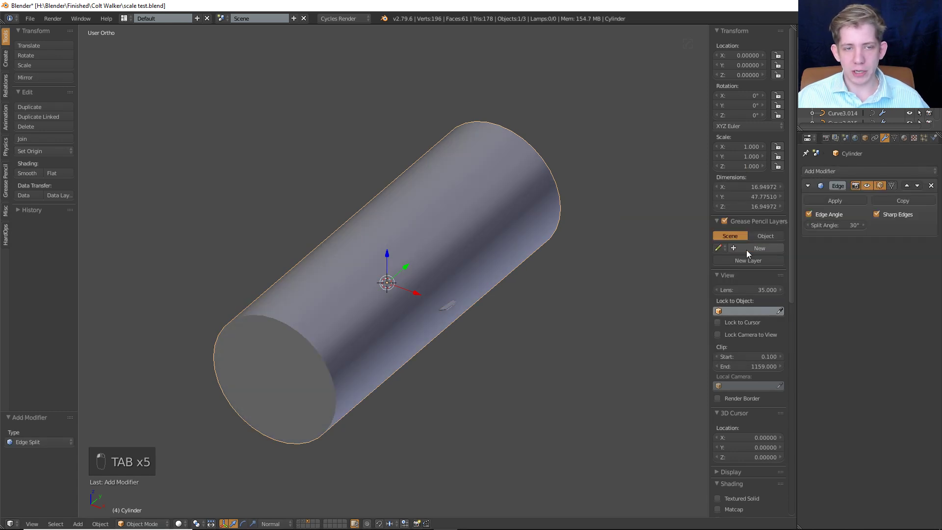
Examine the arrayed base plane and scale inside the cylinder in wireframe, and clear the selection.
key(z)
right_click(428, 302)
scroll(433, 284, up, 5)
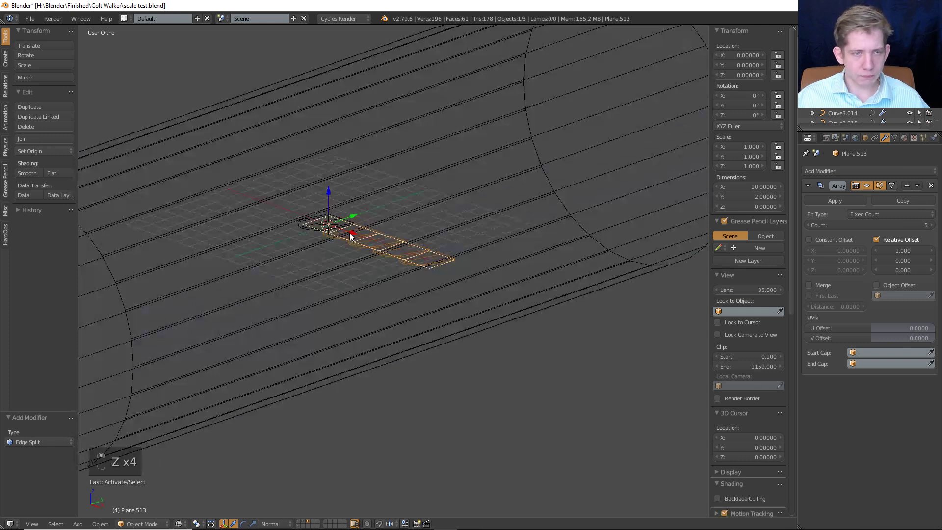
right_click(381, 193)
shift+middle_drag(386, 225, 442, 261)
key(a)
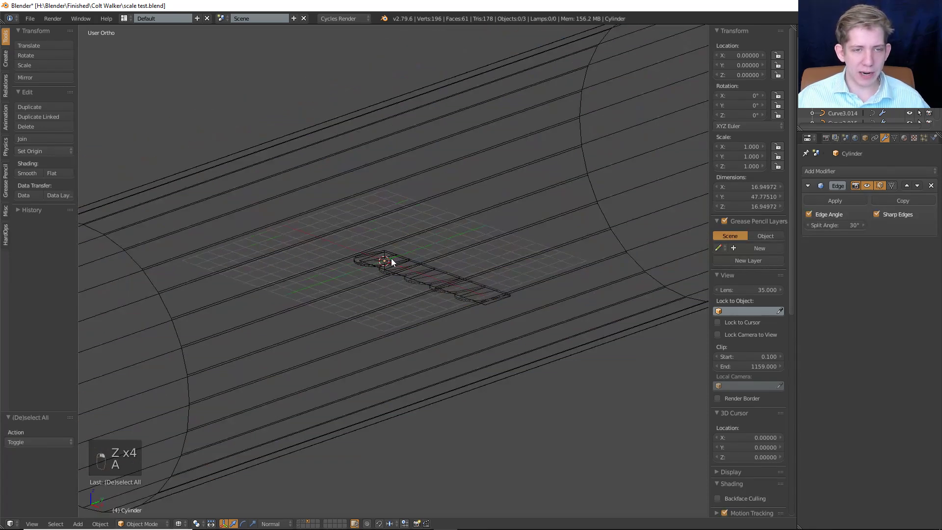
right_click(391, 259)
scroll(442, 255, up, 3)
scroll(446, 253, down, 7)
key(a)
Save the file over scale test.blend and return the viewport to solid shading.
key(ctrl+s)
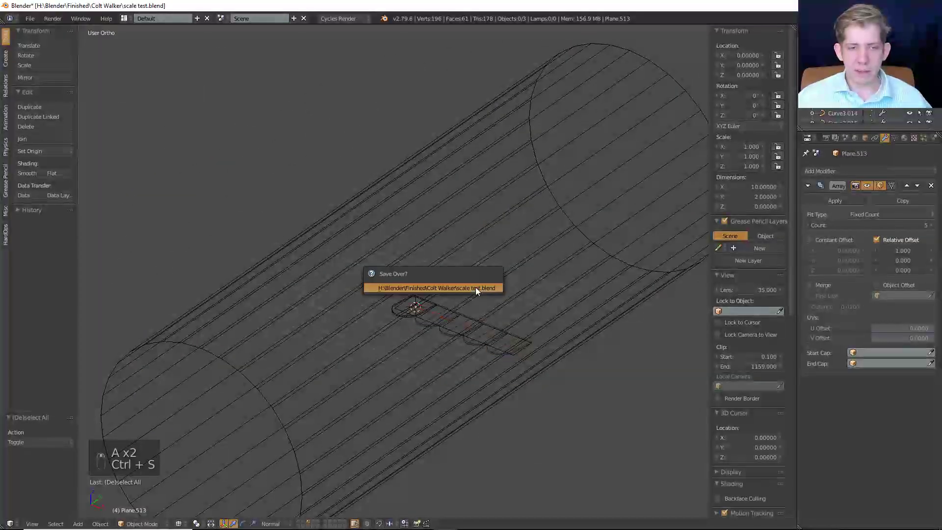
click(476, 287)
key(z)
key(KP_1)
middle_drag(475, 295, 328, 388)
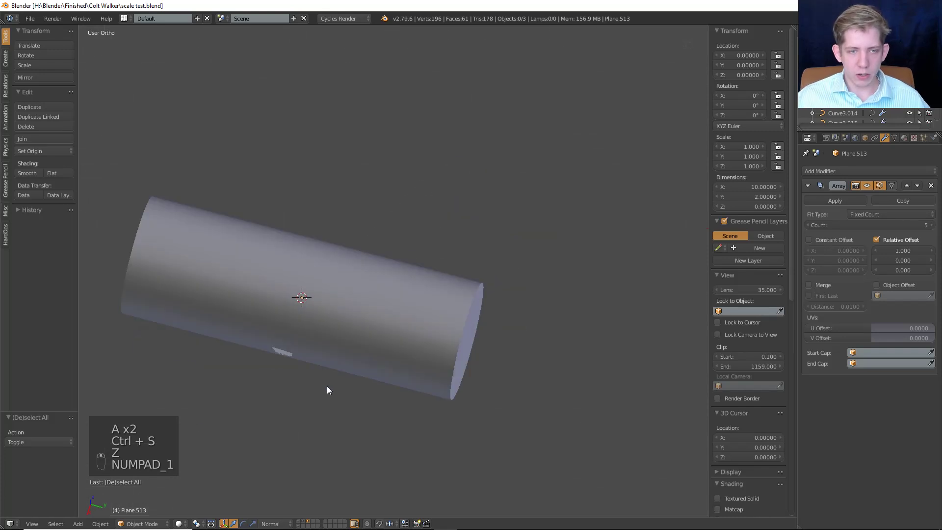
Add a Bezier curve at the origin and show the scene in wireframe.
key(shift+a)
mouse_move(325, 391)
click(360, 387)
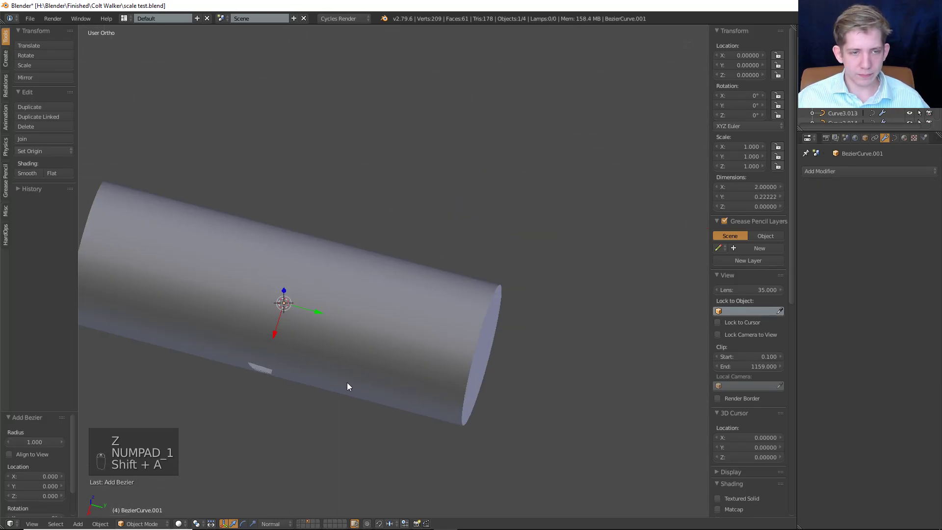
key(z)
scroll(405, 320, up, 3)
middle_drag(405, 324, 506, 255)
Rename the Bezier curve object to "actual".
click(865, 138)
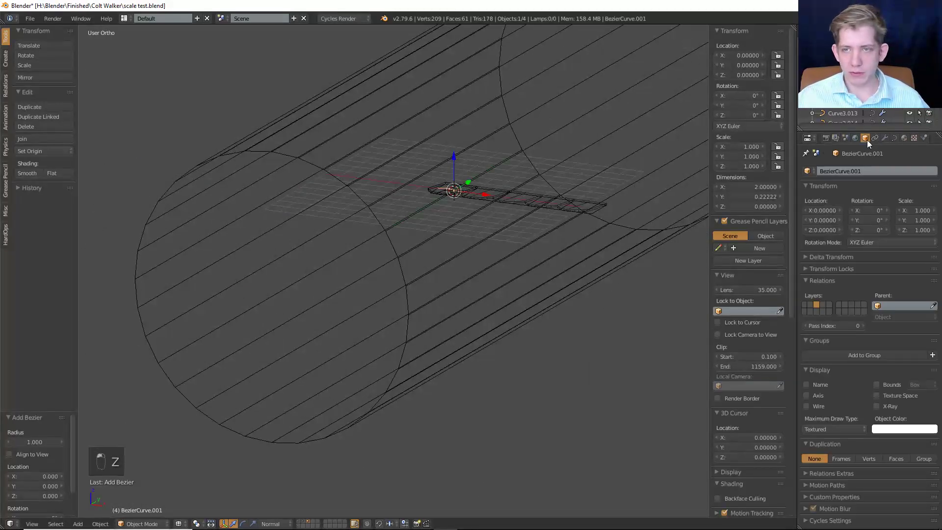
click(868, 169)
text(actuak)
key(Return)
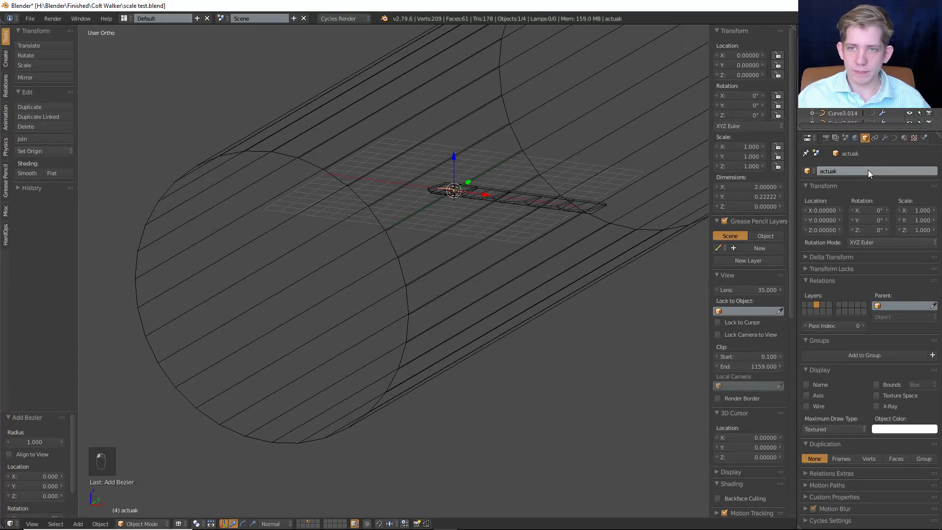
click(869, 170)
click(869, 169)
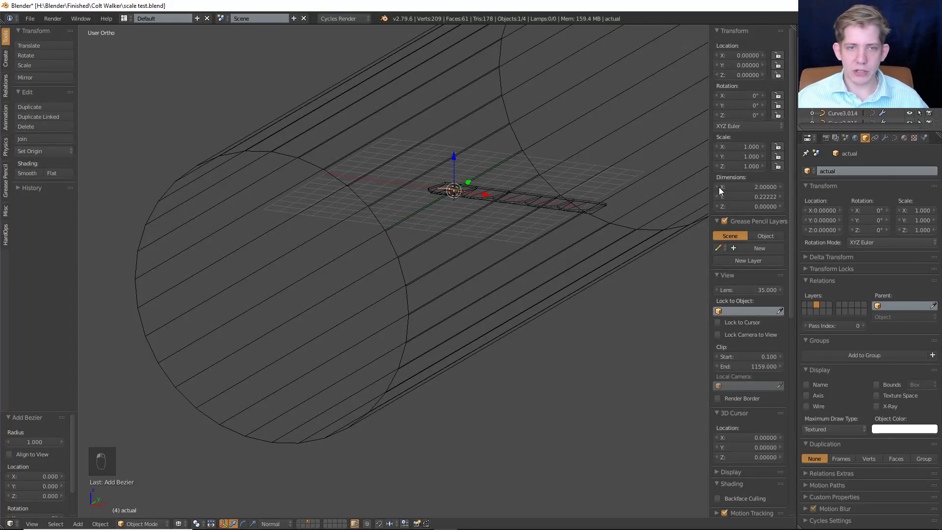
Rotate all the Bezier curve's points 90° about X in Edit Mode so the curve stands upright.
shift+middle_drag(623, 158, 505, 260)
scroll(508, 263, up, 4)
middle_drag(449, 315, 505, 147)
scroll(508, 287, down, 1)
key(KP_7)
shift+middle_drag(518, 318, 384, 258)
key(Tab)
middle_drag(486, 253, 424, 229)
key(a)
key(a)
text(arx90)
key(Return)
key(Tab)
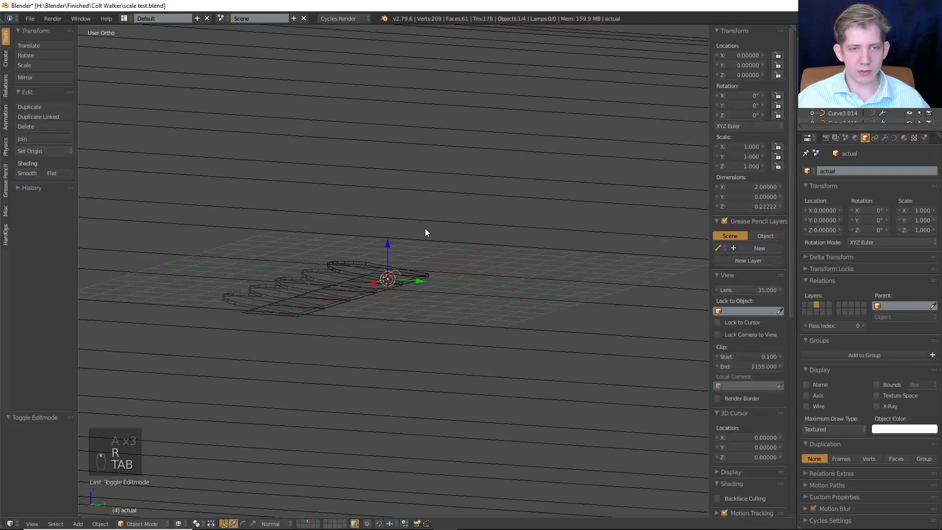
In front view, move the curve's right end control point out past the cylinder's outline to about X 9, Z 3.74.
key(KP_3)
key(KP_1)
scroll(428, 229, down, 2)
scroll(426, 233, up, 5)
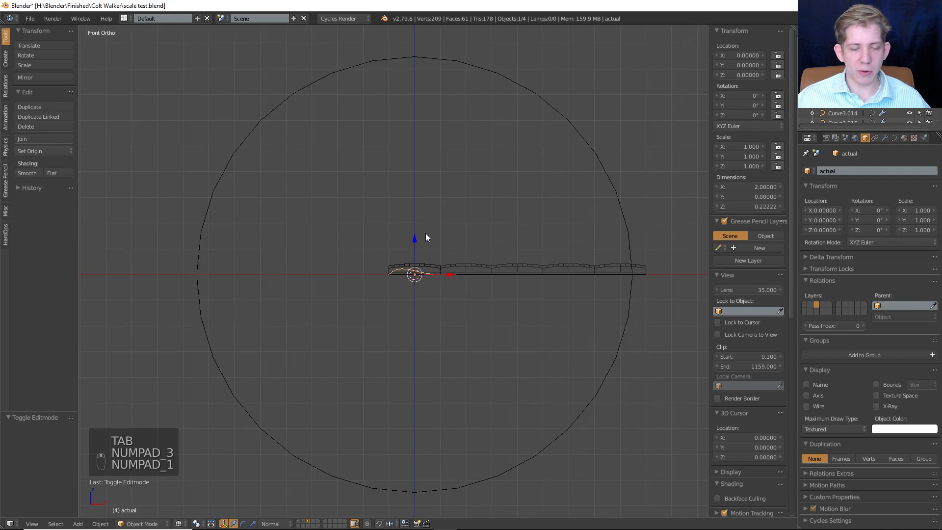
shift+middle_drag(428, 234, 405, 267)
scroll(407, 267, down, 4)
key(Tab)
scroll(410, 273, up, 4)
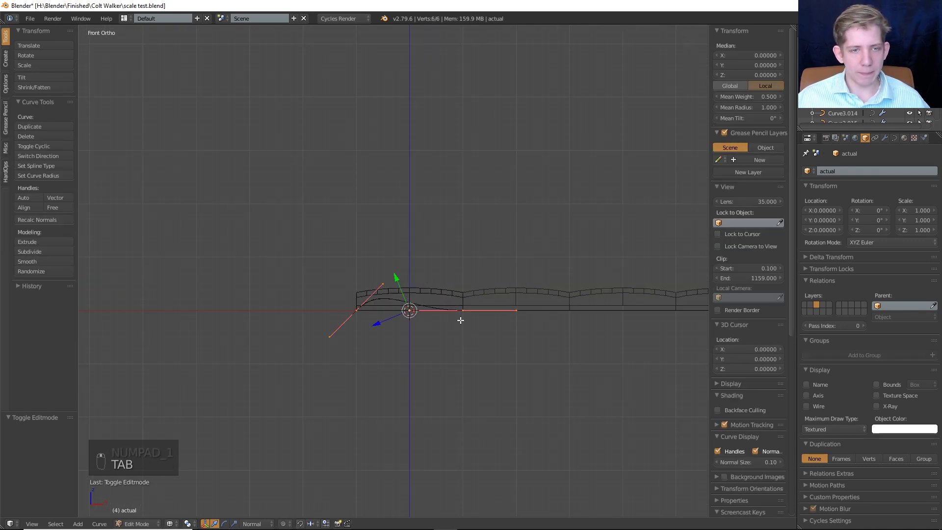
right_click(461, 318)
scroll(461, 315, down, 4)
key(g)
click(667, 219)
Rotate the right control point's handles to nearly vertical and move the point down by about 4.8 units.
key(r)
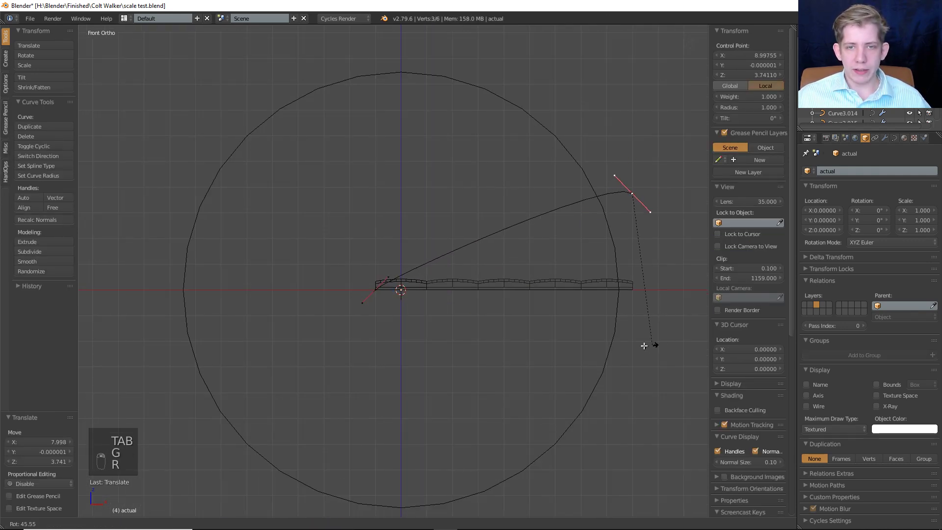
click(571, 387)
key(g)
click(574, 511)
Move the curve's other end control point just above the top of the cylinder's outline and rotate its handles 41° to near horizontal.
right_click(370, 300)
right_click(379, 291)
key(g)
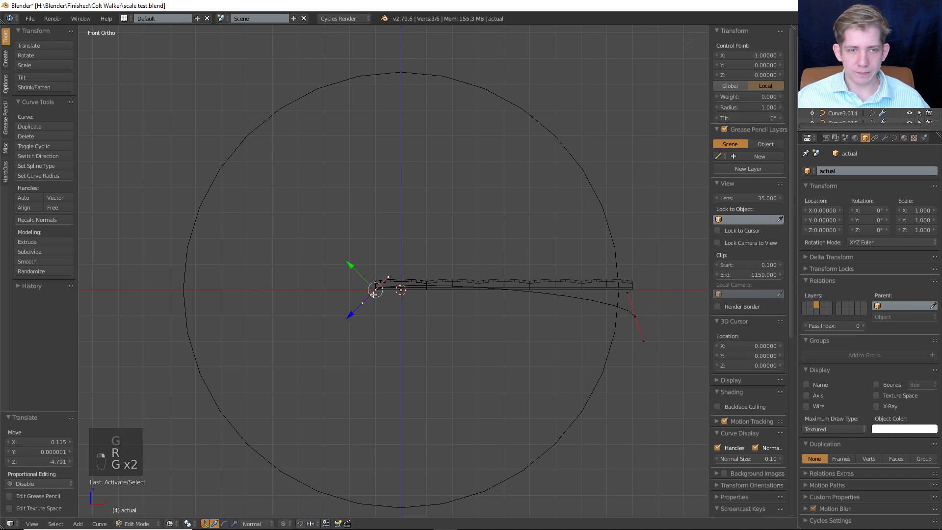
key(g)
click(436, 155)
key(g)
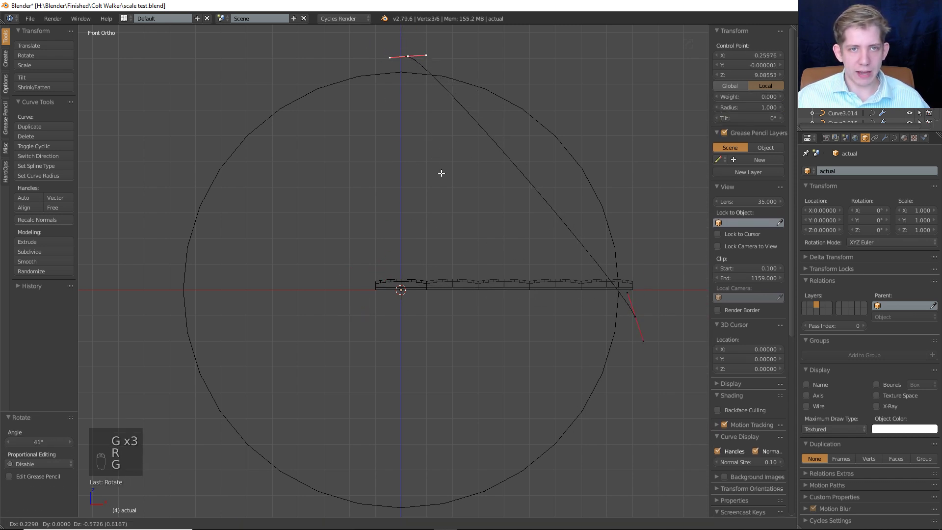
click(441, 182)
Stretch the curve's inner handles to follow the cylinder's upper-right quarter, and nudge the right control point by about X -0.08, Z 0.13.
right_click(428, 67)
key(g)
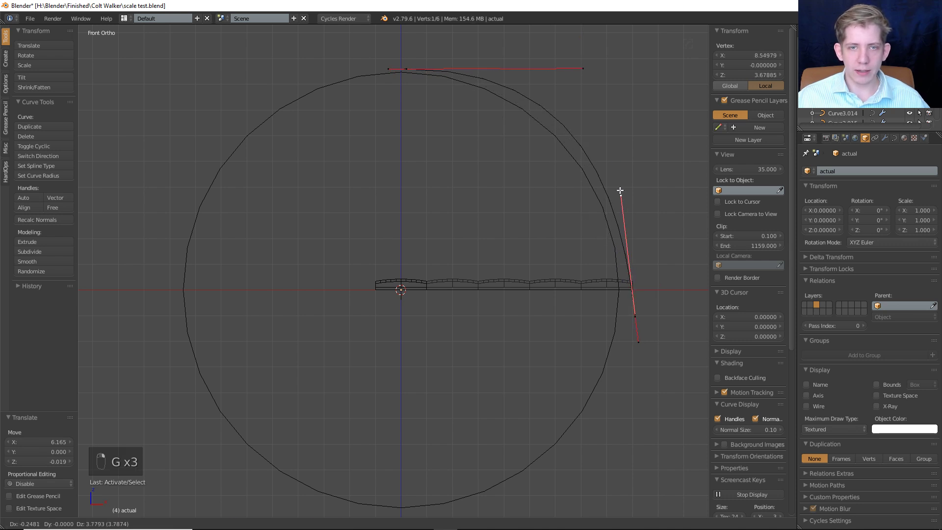
right_click(639, 312)
key(g)
click(637, 310)
Extrude the curve's lower-right end to a new control point below the cylinder, rotate its handles 89.3° and shift it about X -2.72, Z 2.67.
shift+middle_drag(637, 310, 624, 230)
scroll(619, 224, down, 2)
key(e)
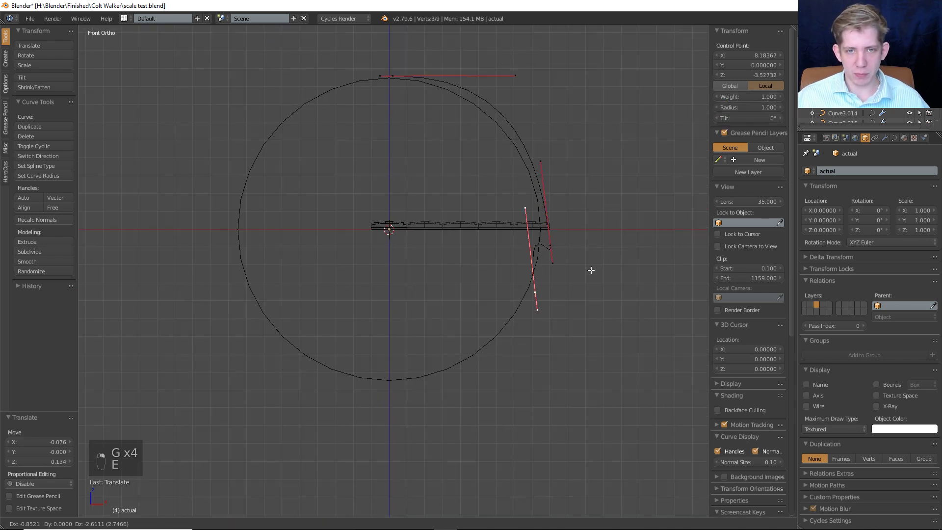
click(500, 433)
click(591, 428)
key(g)
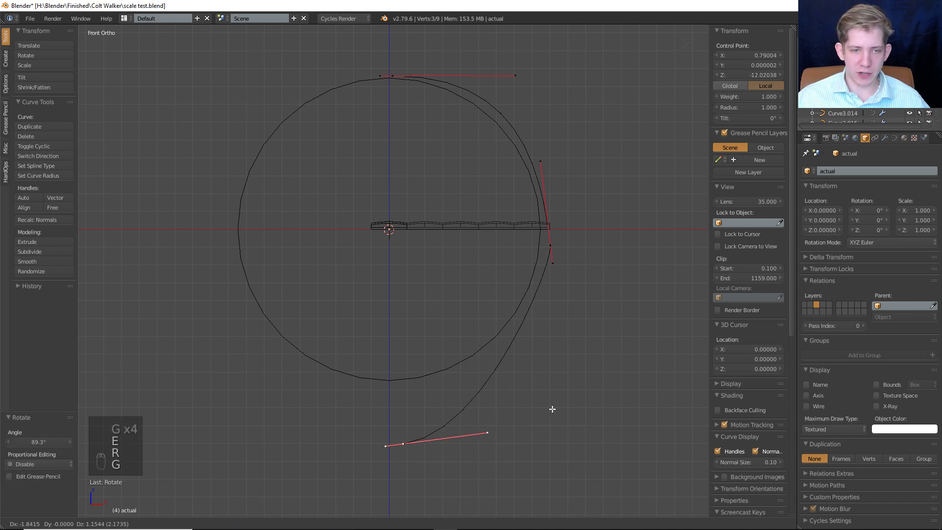
click(538, 383)
Stretch the bottom control point's right handle by about X 1.95, Z -1.04, and move the point closer beneath the cylinder's outline.
right_click(473, 404)
key(g)
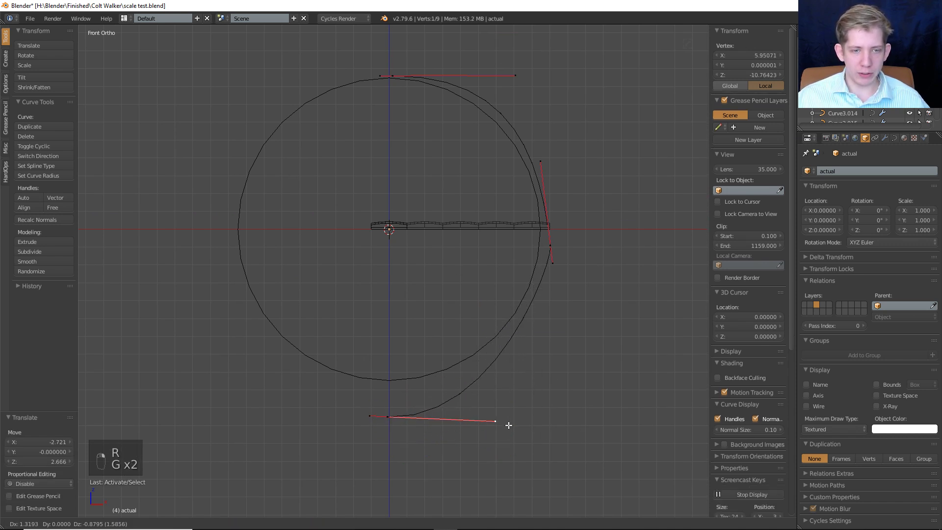
right_click(412, 418)
key(g)
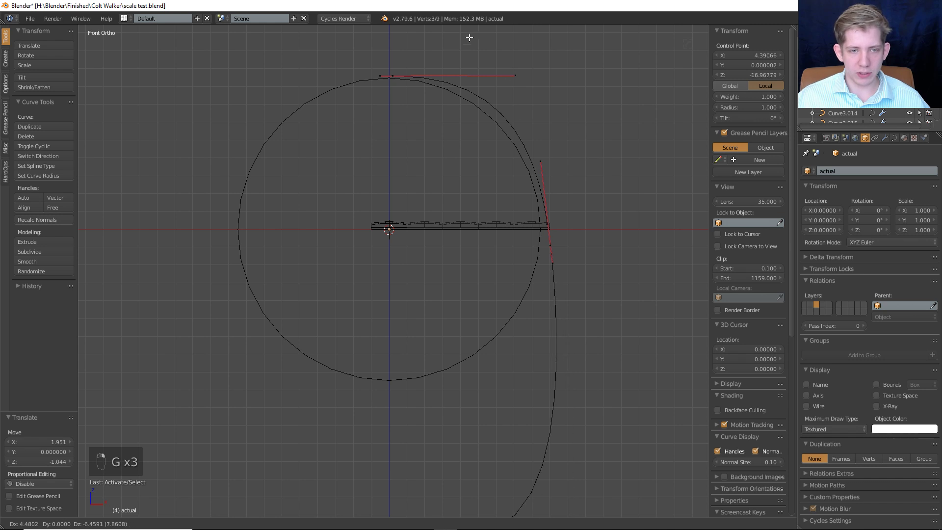
Extrude a control point about X -12.15, Z 6.40 from the bottom one, and place it beside the cylinder's left edge with near-vertical handles.
click(164, 280)
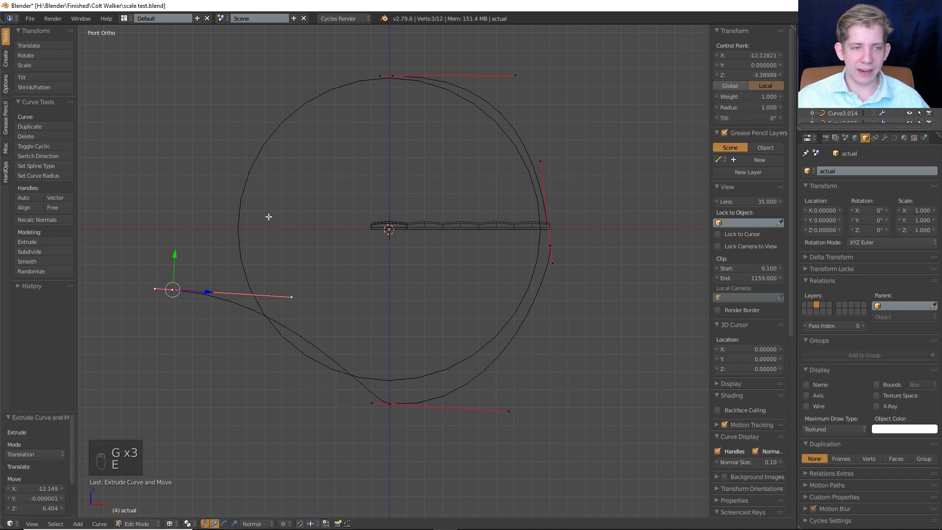
click(265, 352)
key(g)
click(287, 281)
key(r)
click(259, 285)
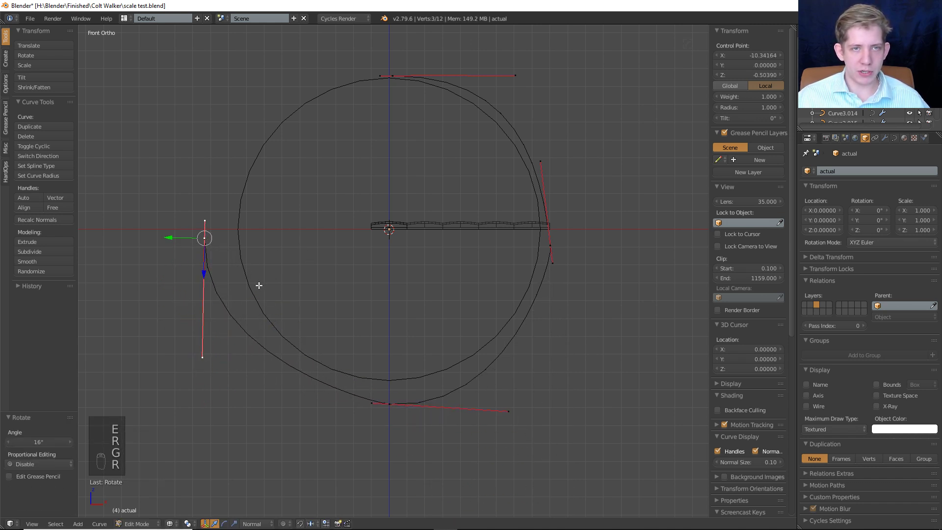
click(264, 274)
Move the curve's top end control point slightly right and up off the cylinder's outline, and rotate its handles 12.1°.
shift+middle_drag(277, 201, 284, 277)
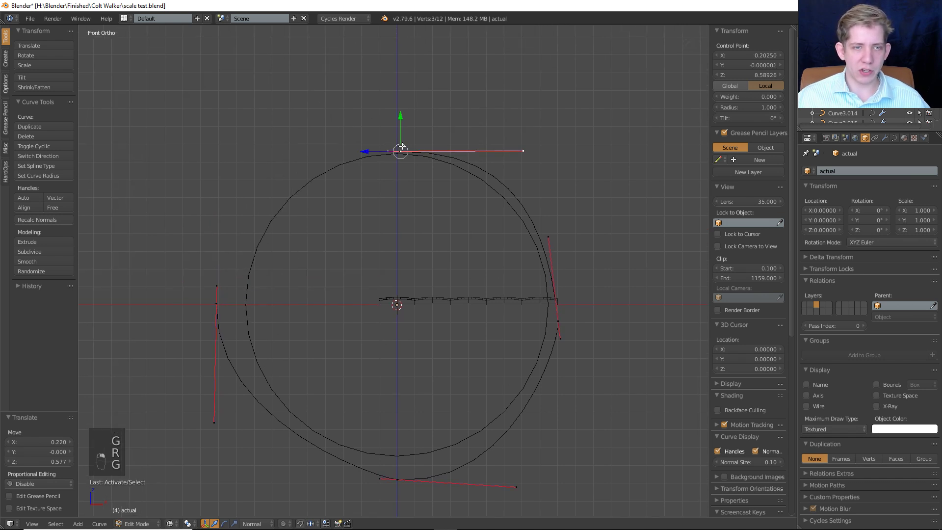
key(g)
click(485, 134)
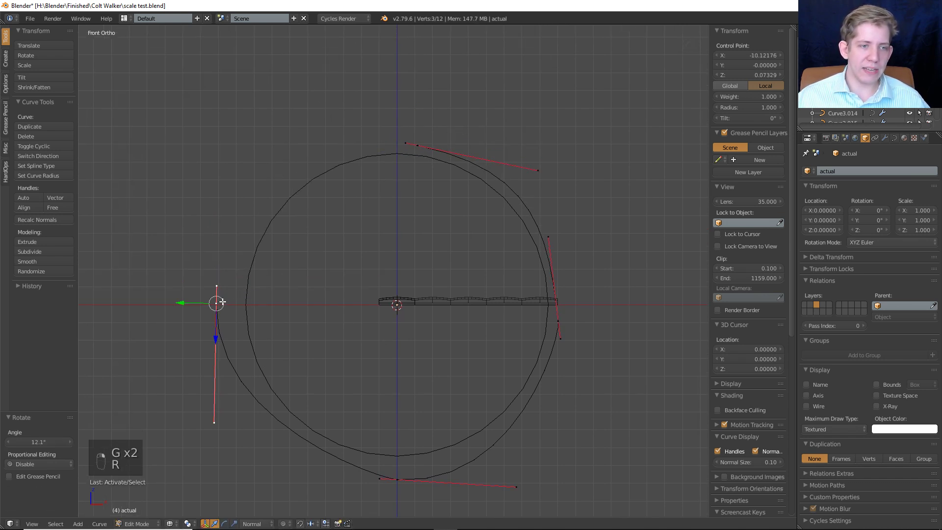
Extrude a control point from the left one to the cylinder's upper left, rotate its handles 55.2°, and save the file.
key(e)
click(275, 129)
key(r)
click(341, 182)
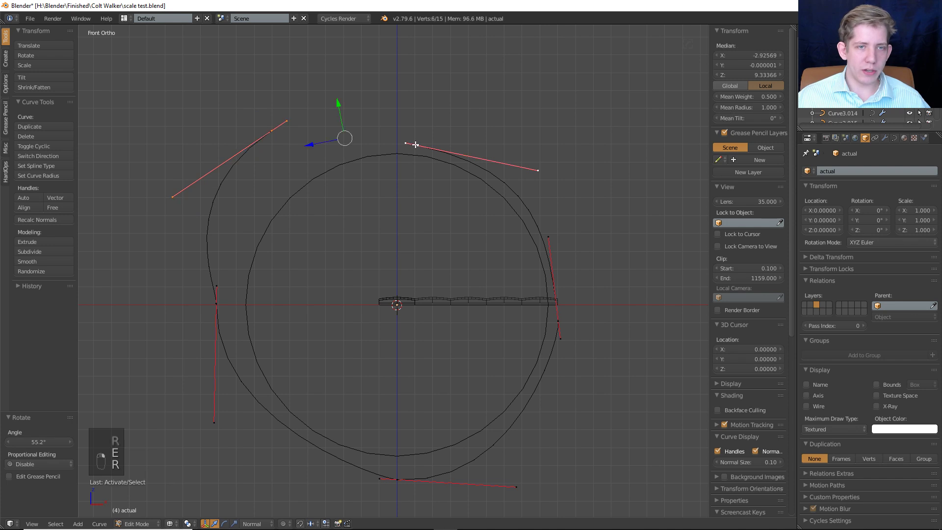
mouse_move(451, 144)
middle_down()
mouse_move(434, 202)
mouse_move(471, 242)
mouse_move(439, 236)
mouse_move(471, 210)
mouse_move(441, 231)
middle_up()
key(z)
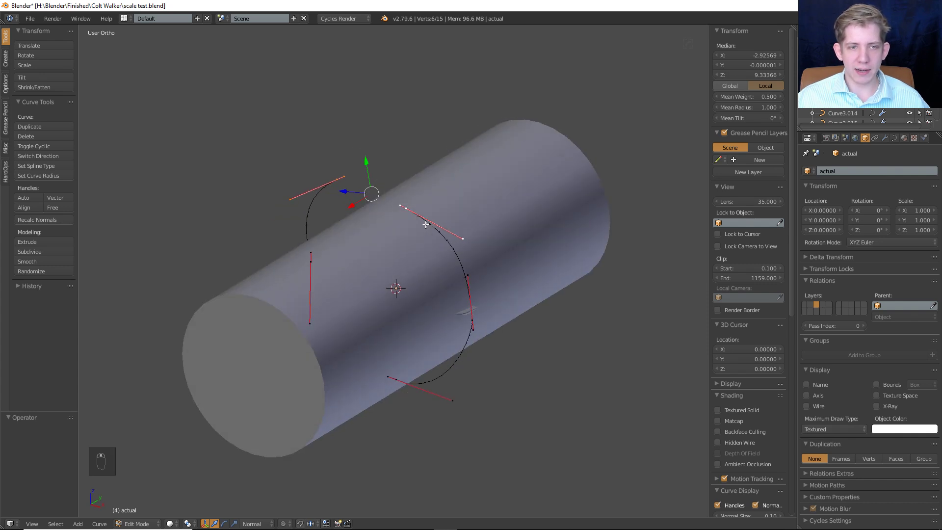
key(Tab)
key(ctrl+s)
Set the base plane's Array modifier to Fit Curve using the curve "actual", and save the file.
key(z)
right_click(461, 318)
right_click(461, 314)
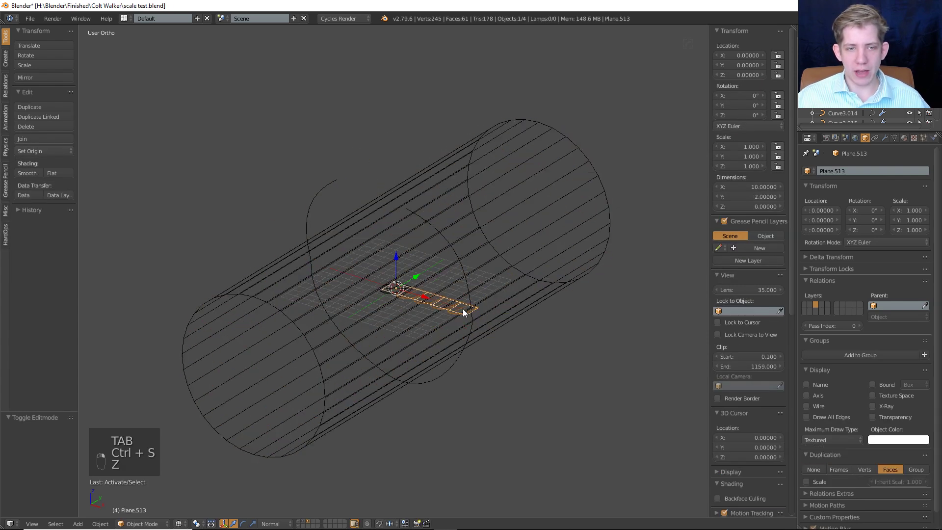
key(z)
key(z)
scroll(603, 271, up, 5)
scroll(602, 275, down, 5)
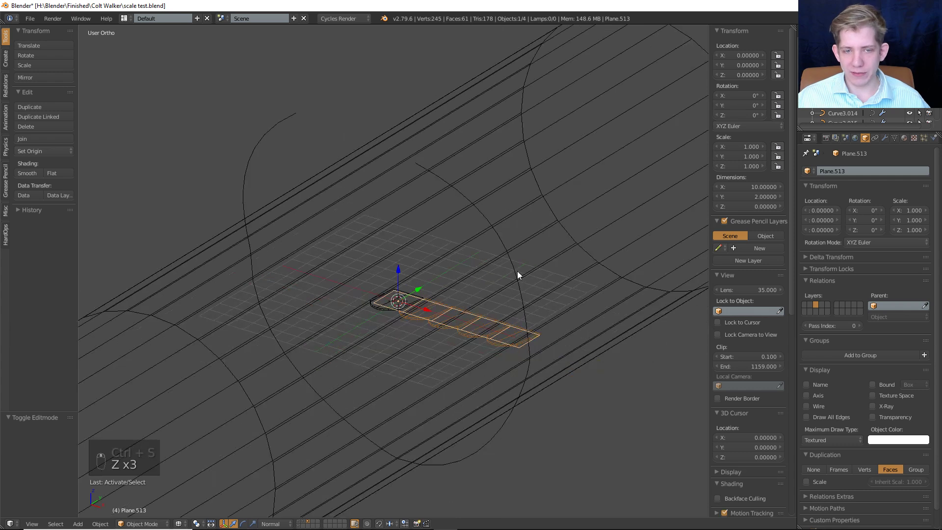
click(885, 138)
click(858, 172)
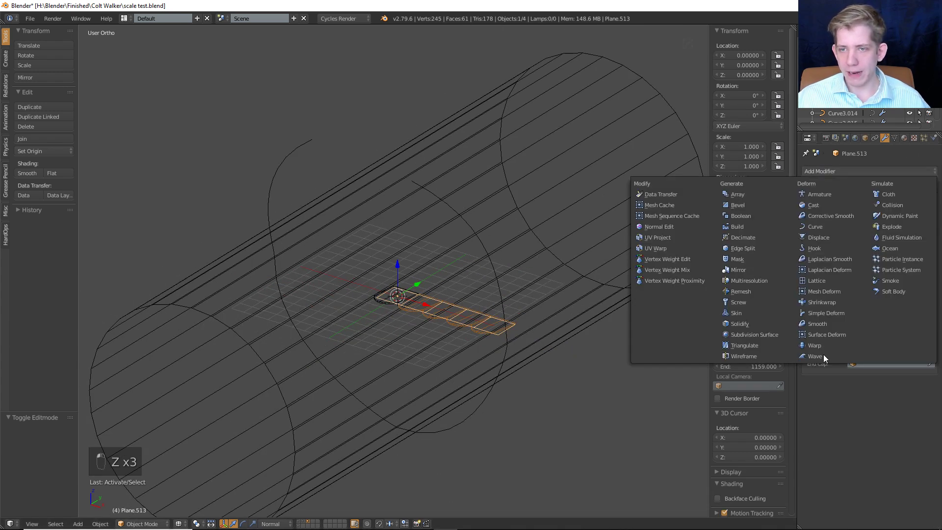
click(738, 194)
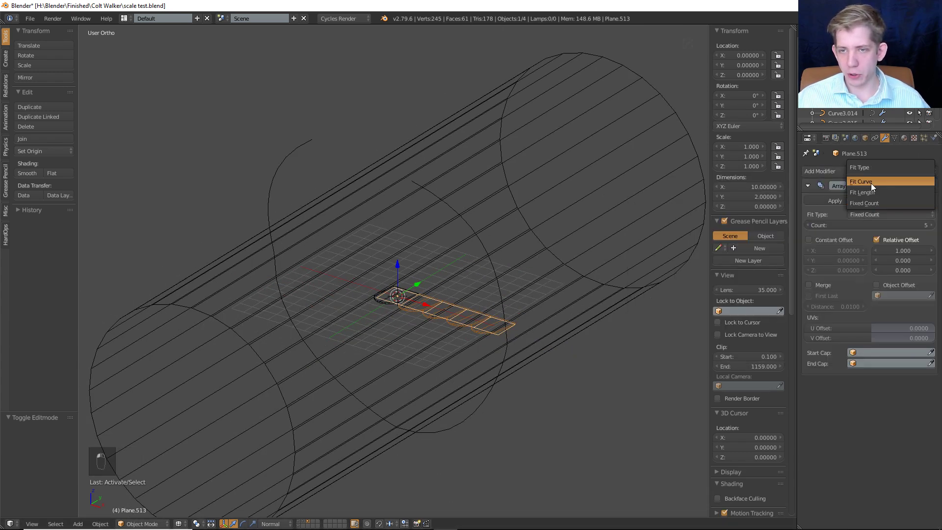
click(870, 184)
click(855, 225)
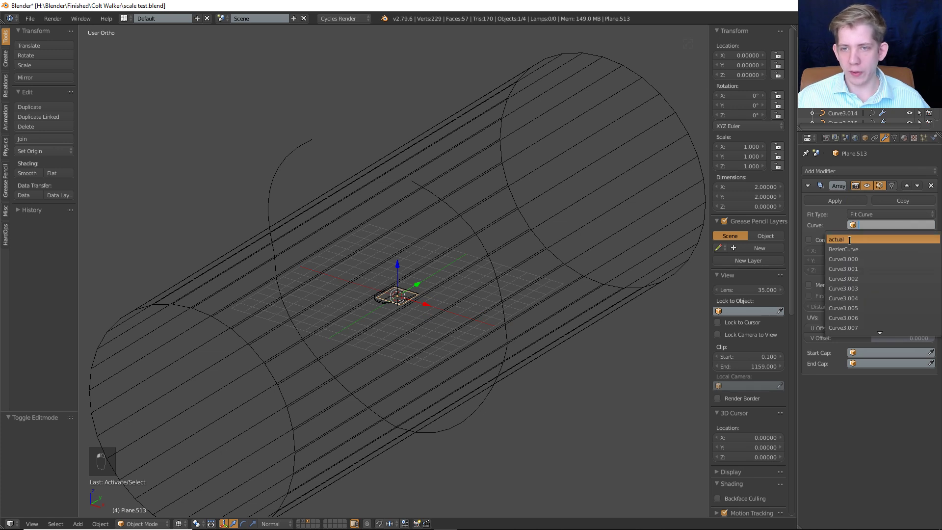
click(849, 240)
key(z)
scroll(587, 261, down, 4)
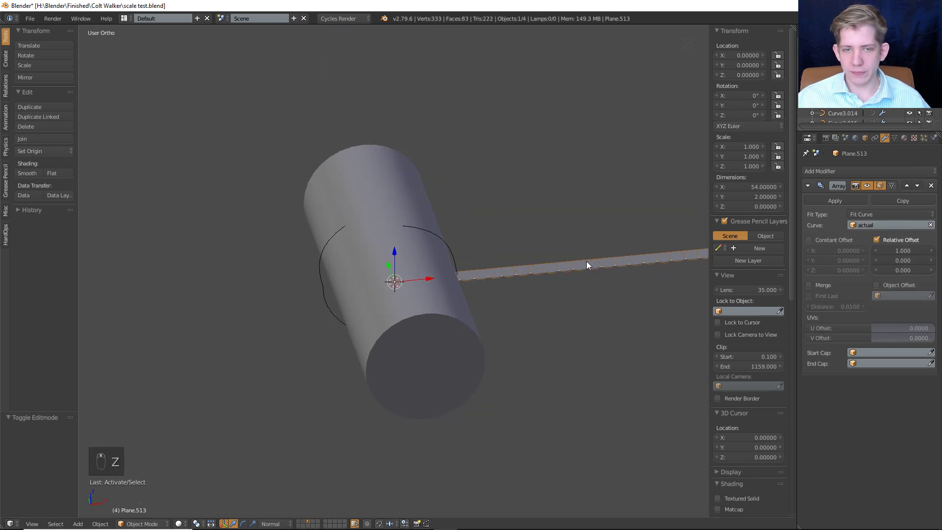
key(z)
scroll(603, 265, up, 4)
scroll(540, 233, down, 1)
key(ctrl+s)
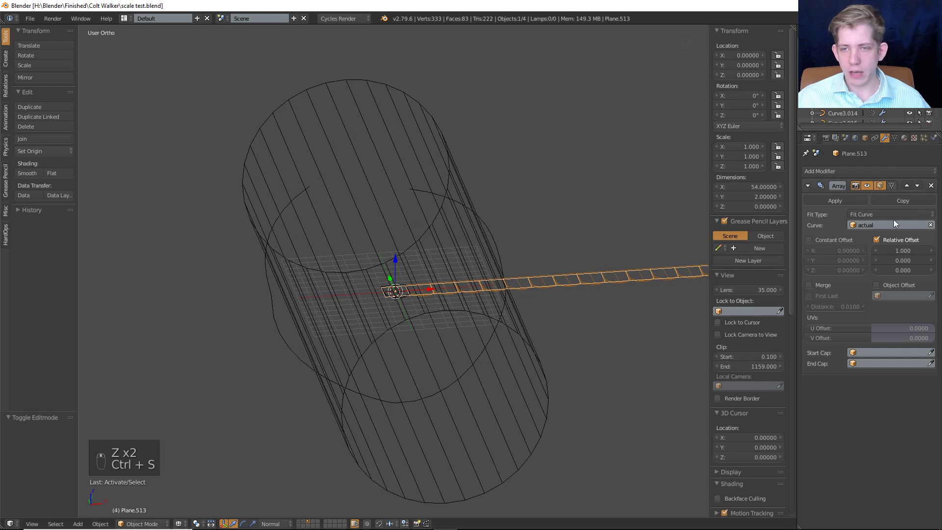
Add a Curve modifier to the arrayed base plane with "actual" as its object.
click(844, 172)
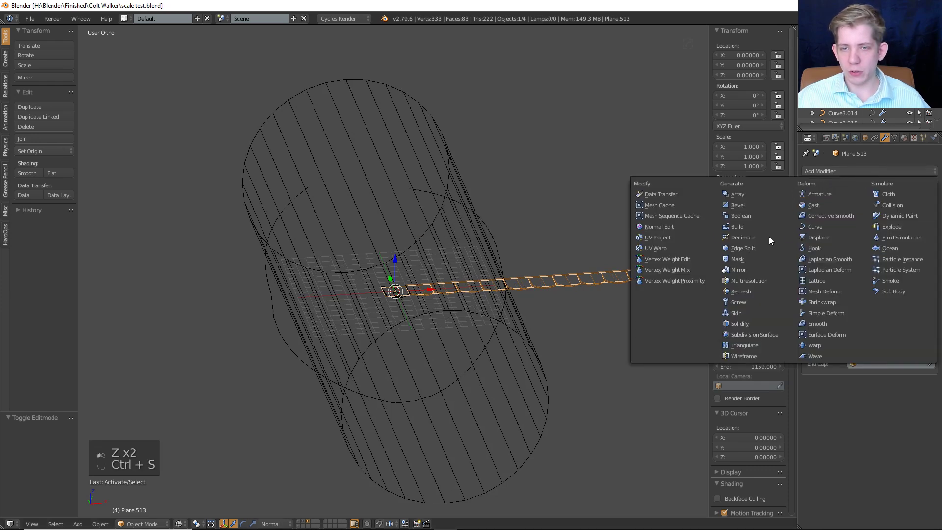
click(823, 228)
click(818, 424)
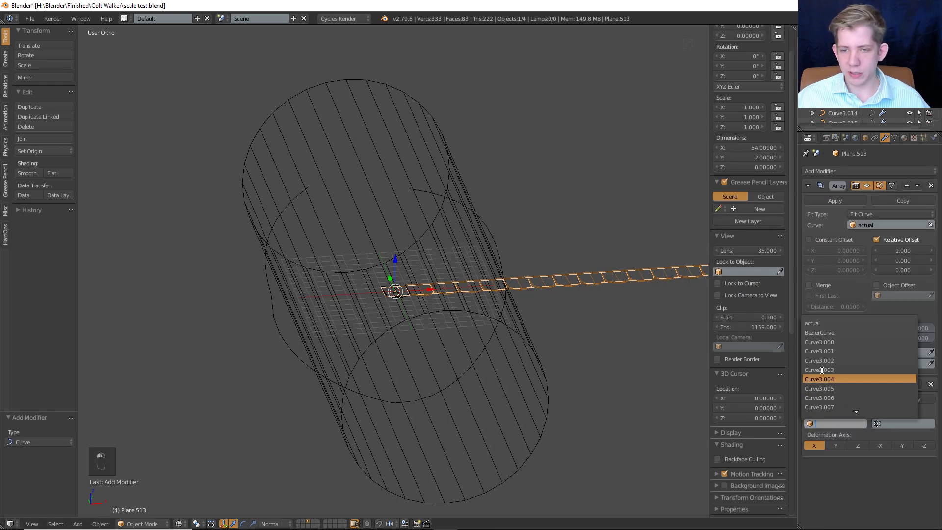
click(830, 324)
Examine how the scale strip follows the curve around the cylinder in solid and wireframe shading.
key(z)
middle_drag(519, 263, 365, 216)
key(z)
key(z)
key(z)
right_click(376, 207)
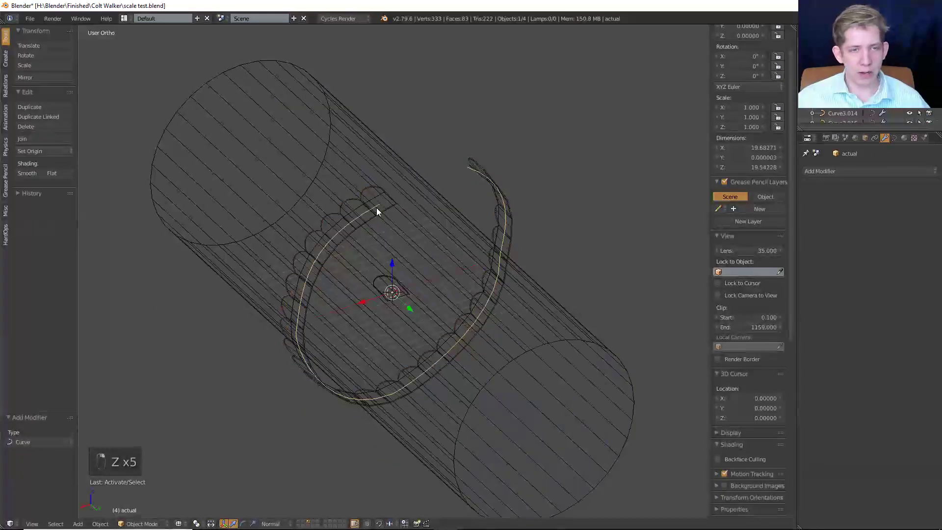
right_click(379, 204)
right_click(385, 195)
key(z)
key(z)
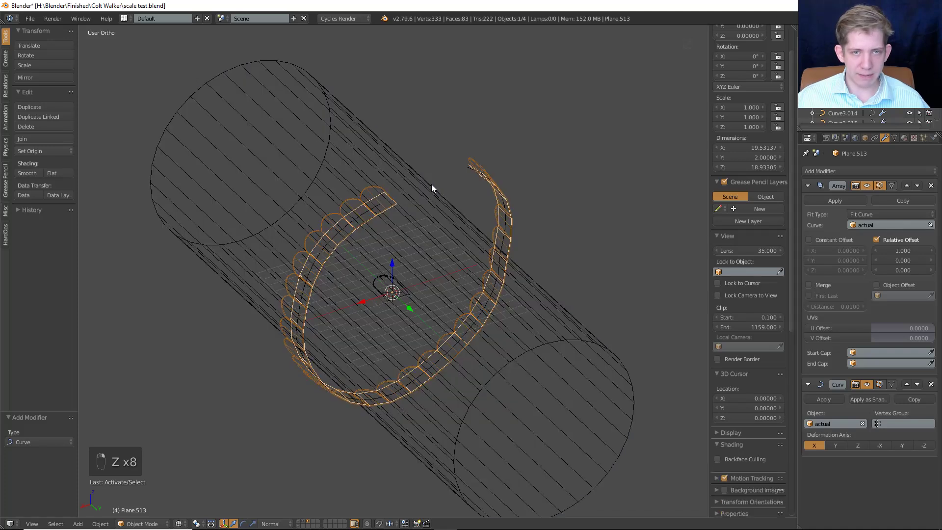
key(z)
mouse_move(431, 187)
middle_down()
mouse_move(384, 186)
mouse_move(428, 193)
middle_up()
key(z)
Add a Shrinkwrap modifier to the curve "actual" with the cylinder as its target.
right_click(431, 211)
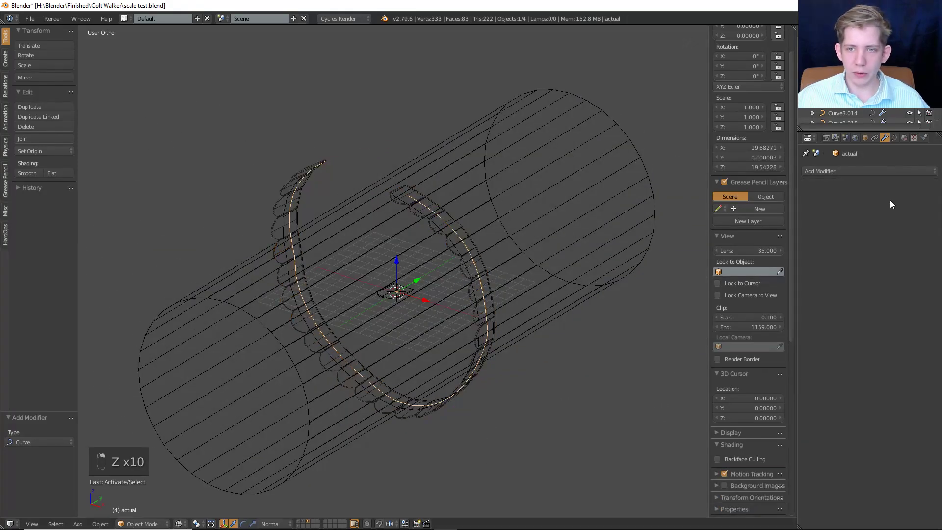
click(900, 172)
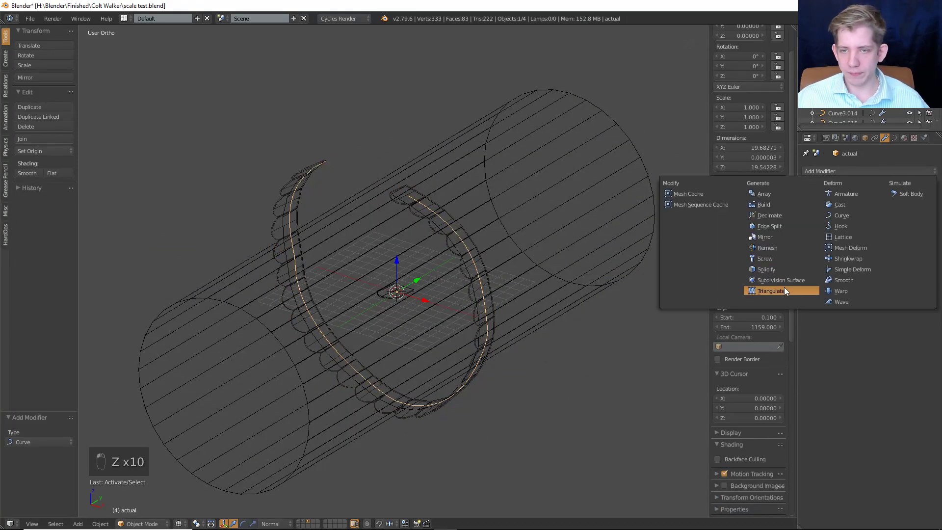
click(852, 260)
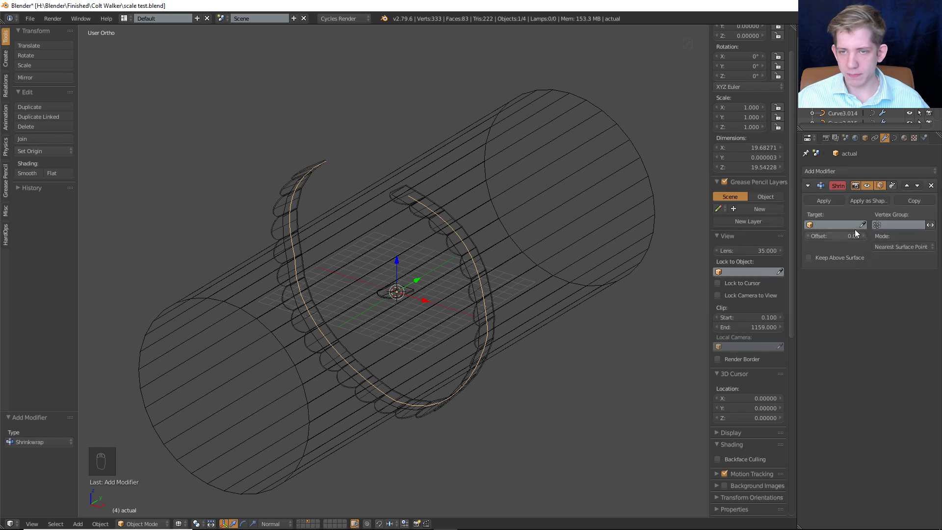
click(558, 227)
key(z)
key(z)
middle_drag(502, 196, 464, 222)
Try to apply the curve's Shrinkwrap modifier, and undo the application.
right_click(452, 207)
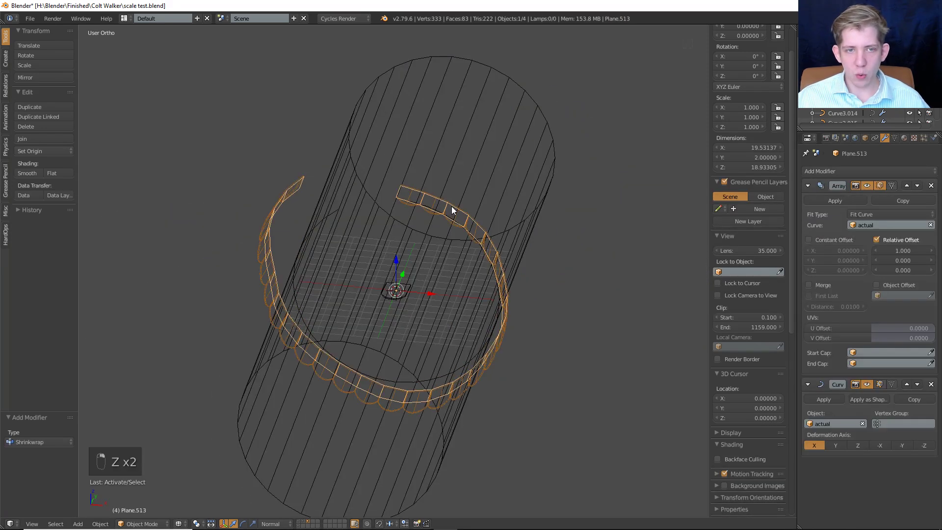
key(Tab)
key(Tab)
key(Tab)
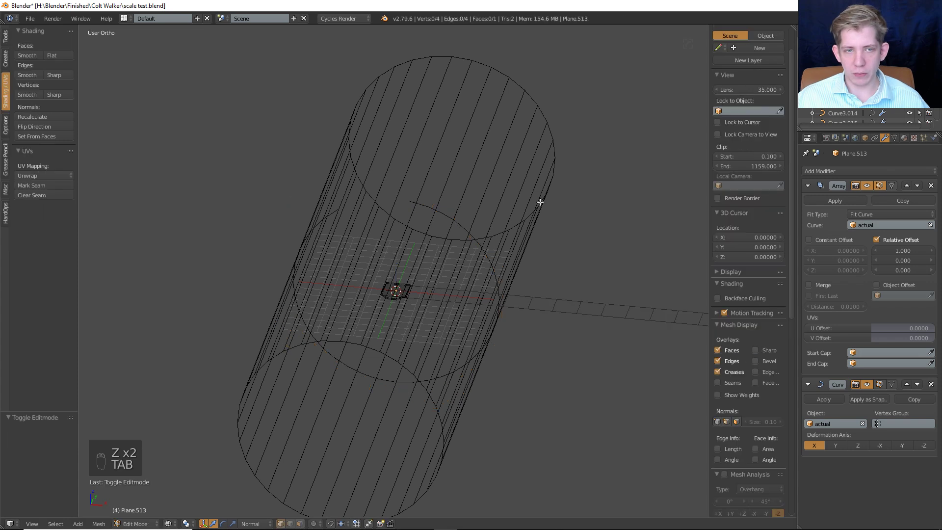
right_click(426, 220)
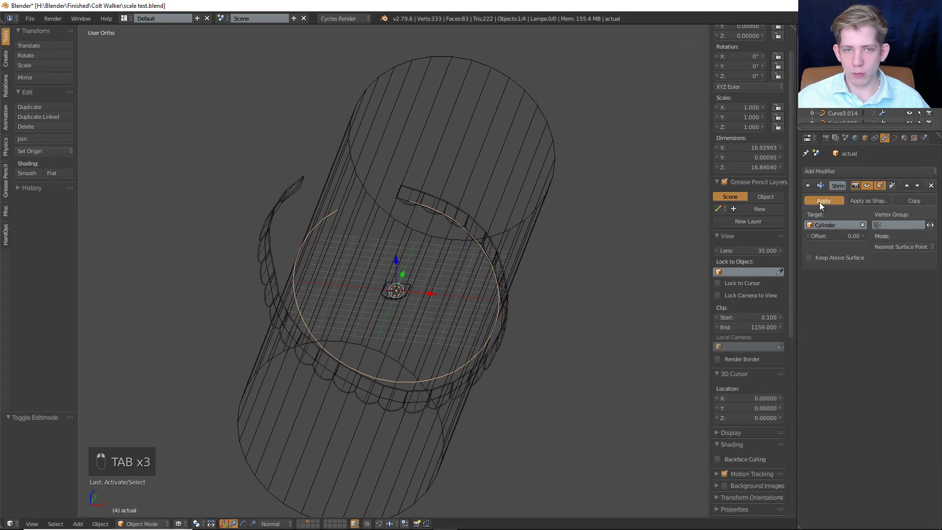
click(820, 203)
mouse_move(554, 217)
middle_down()
mouse_move(529, 167)
mouse_move(496, 152)
mouse_move(512, 220)
mouse_move(650, 219)
middle_up()
key(z)
key(ctrl+z)
key(z)
key(z)
key(z)
Add a Shrinkwrap modifier targeting the cylinder to the arrayed scale plane, and inspect the scales on the cylinder's surface.
right_click(456, 202)
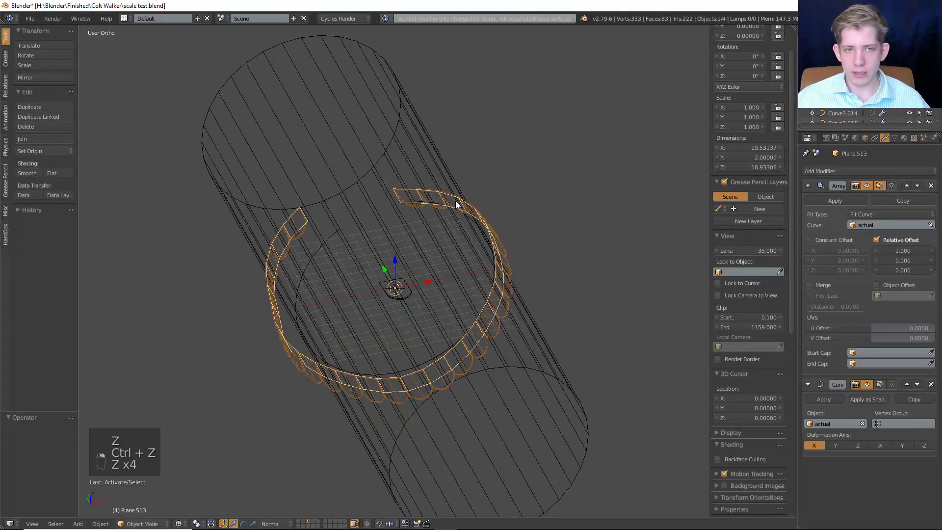
middle_drag(456, 201, 545, 206)
key(z)
key(z)
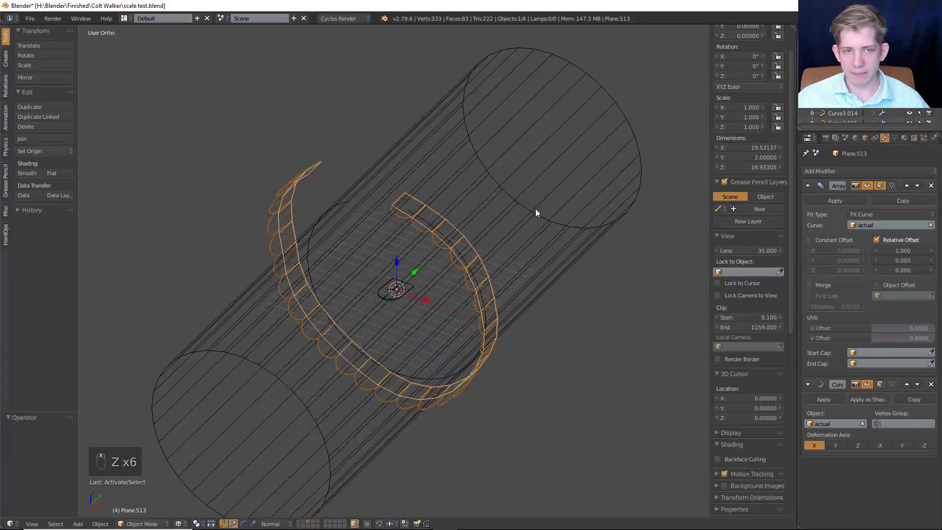
click(835, 171)
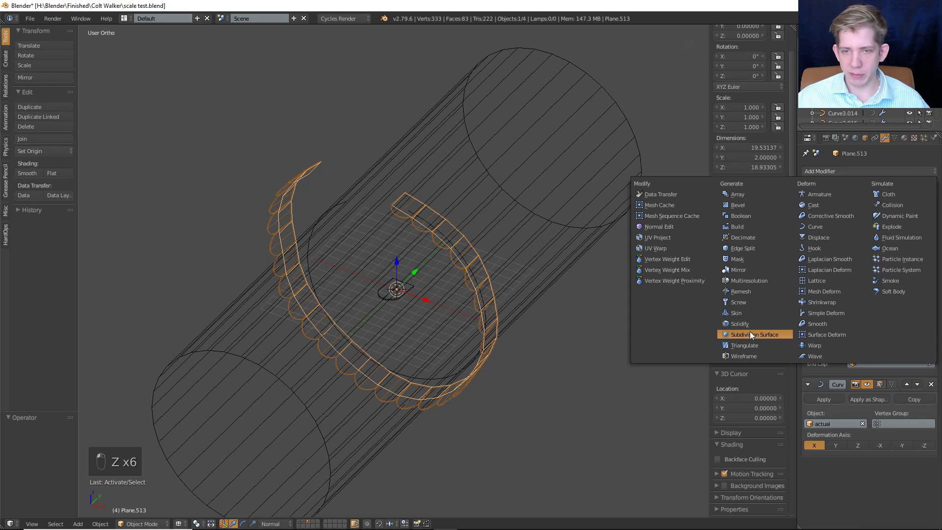
click(825, 303)
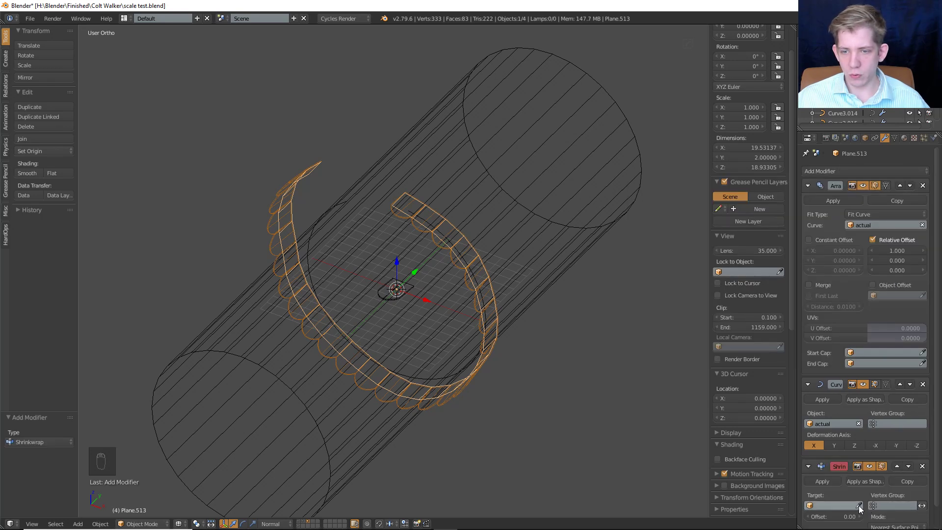
click(575, 255)
key(z)
middle_drag(532, 224, 479, 234)
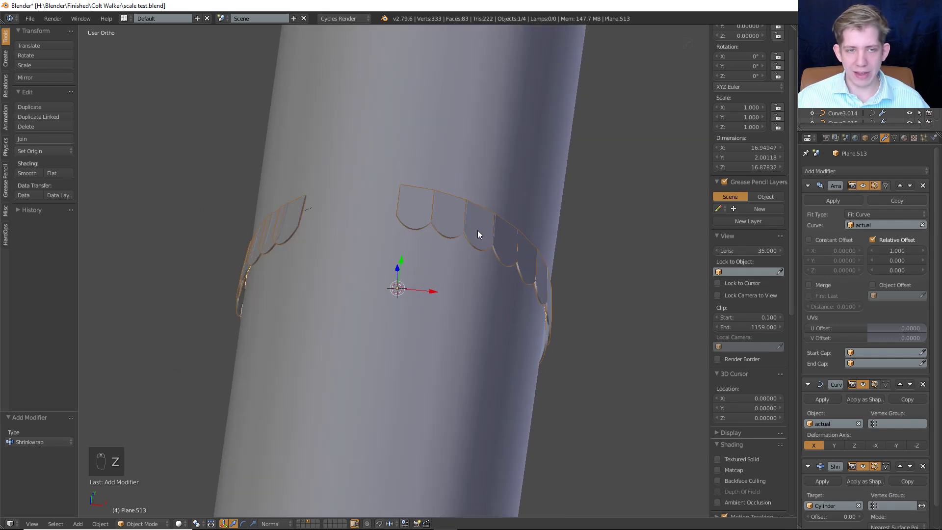
scroll(467, 190, up, 2)
middle_drag(467, 194, 422, 329)
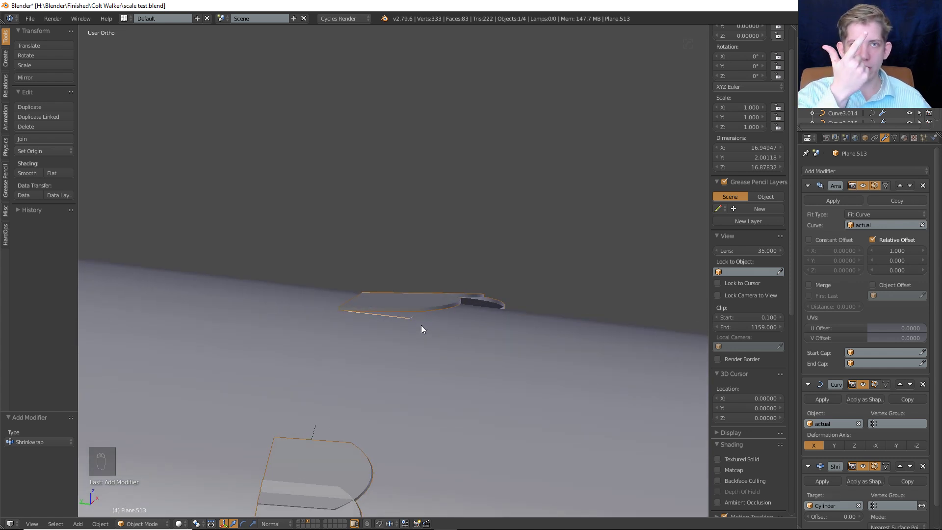
mouse_move(421, 325)
middle_down()
mouse_move(418, 316)
mouse_move(378, 334)
mouse_move(349, 328)
mouse_move(372, 264)
mouse_move(350, 218)
mouse_move(411, 314)
mouse_move(328, 288)
mouse_move(366, 223)
mouse_move(381, 226)
mouse_move(368, 185)
mouse_move(393, 242)
mouse_move(357, 259)
mouse_move(347, 252)
mouse_move(421, 204)
mouse_move(351, 237)
mouse_move(364, 225)
mouse_move(413, 201)
mouse_move(432, 216)
mouse_move(393, 236)
mouse_move(431, 203)
mouse_move(391, 241)
mouse_move(461, 227)
mouse_move(465, 201)
mouse_move(431, 202)
mouse_move(388, 231)
mouse_move(294, 228)
middle_up()
key(z)
key(z)
key(z)
Try to join the curve's two open ends with a segment, and undo the recent edits.
key(Tab)
scroll(358, 242, up, 1)
key(Tab)
right_click(357, 248)
key(Tab)
key(f)
key(z)
key(Tab)
key(Tab)
key(z)
key(z)
key(Tab)
key(Tab)
key(ctrl+z)
key(ctrl+z)
key(ctrl+z)
key(ctrl+z)
key(ctrl+z)
key(ctrl+z)
key(ctrl+z)
Close the curve with a segment between its two end points, and select the upper-left control point in front view.
key(f)
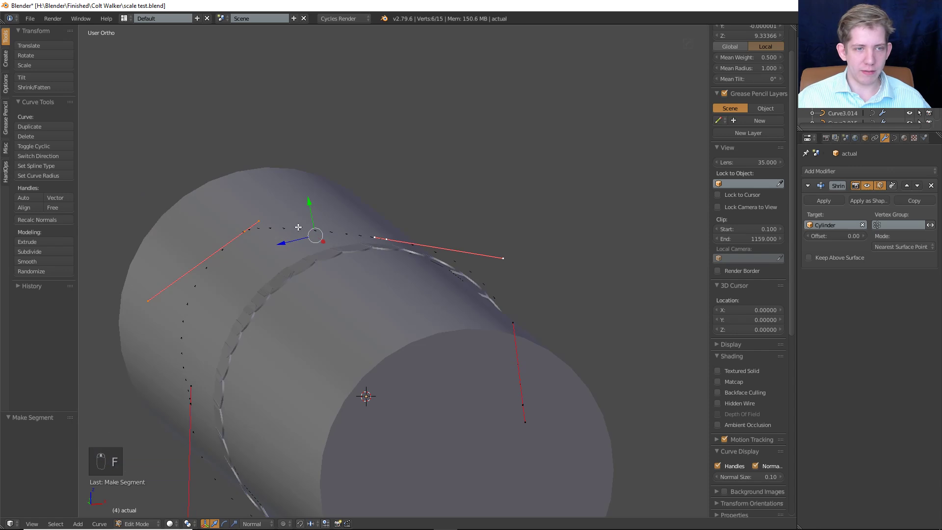
right_click(239, 229)
key(z)
key(KP_3)
key(KP_1)
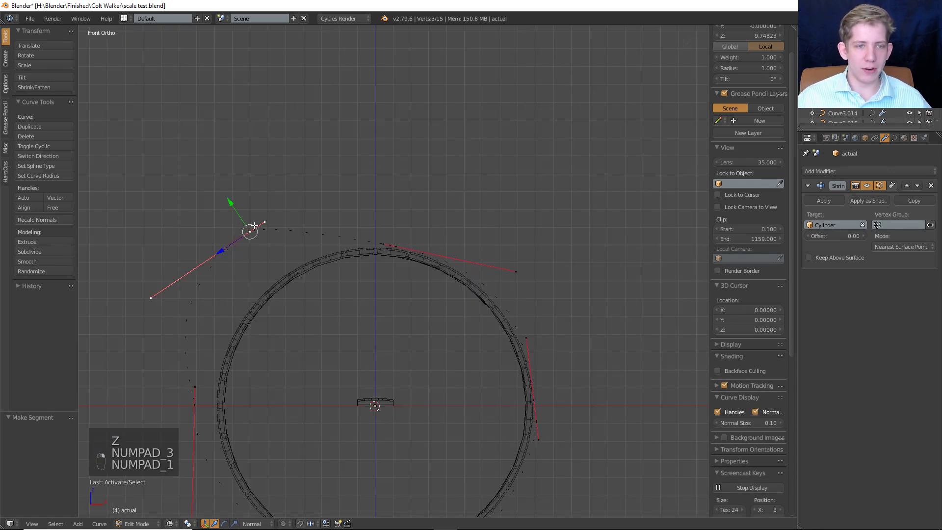
Leave curve editing and save the file over the existing scale test.blend.
click(250, 269)
key(z)
middle_drag(250, 269, 367, 287)
key(Tab)
key(ctrl+s)
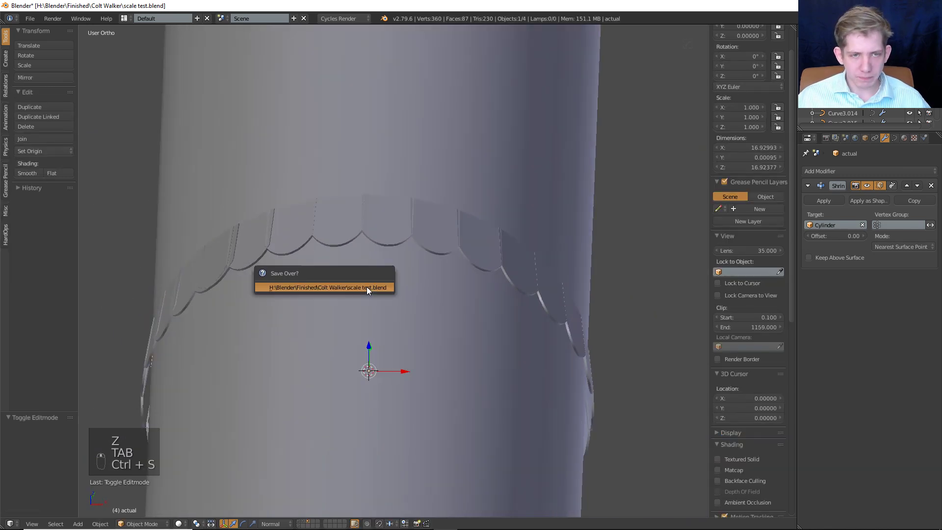
key(z)
click(386, 357)
Select the arrayed scale plane and turn off the viewport display of its Curve and Shrinkwrap modifiers.
middle_drag(385, 358, 390, 318)
click(428, 248)
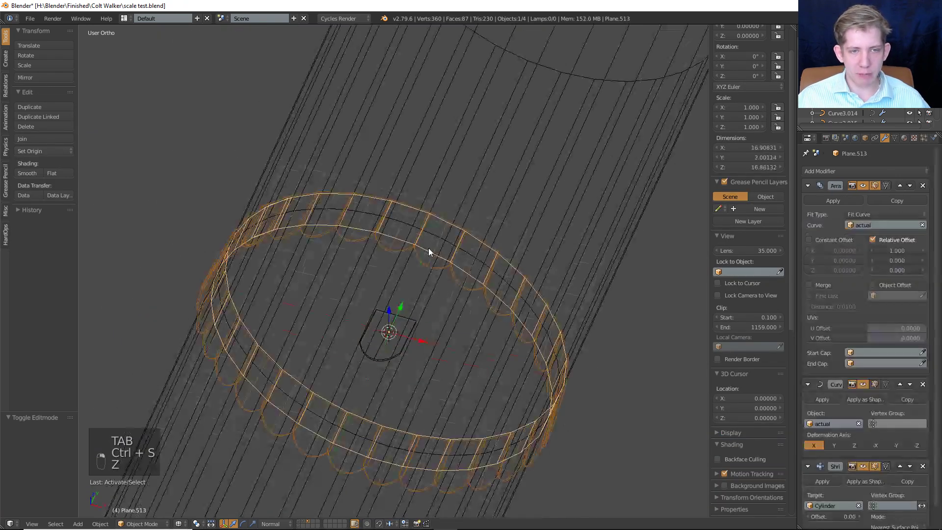
middle_drag(429, 248, 407, 263)
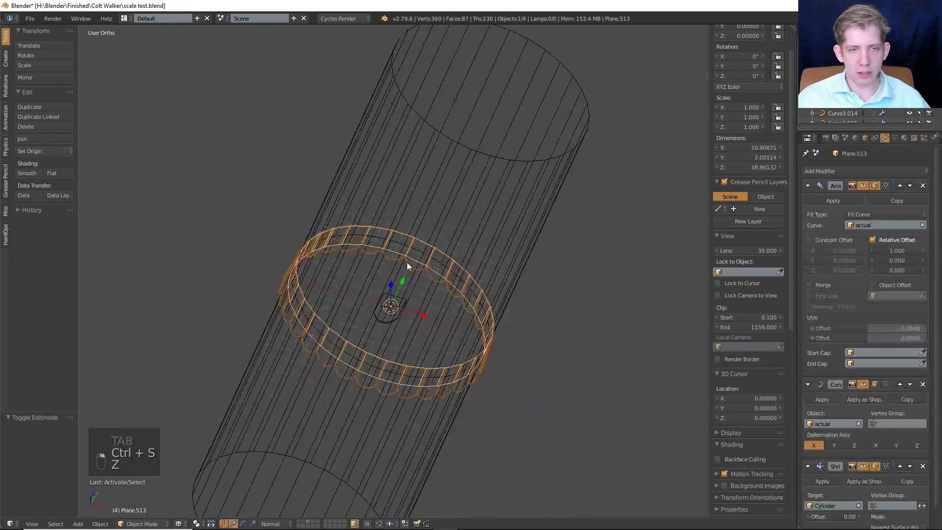
click(864, 384)
click(864, 467)
scroll(566, 322, up, 4)
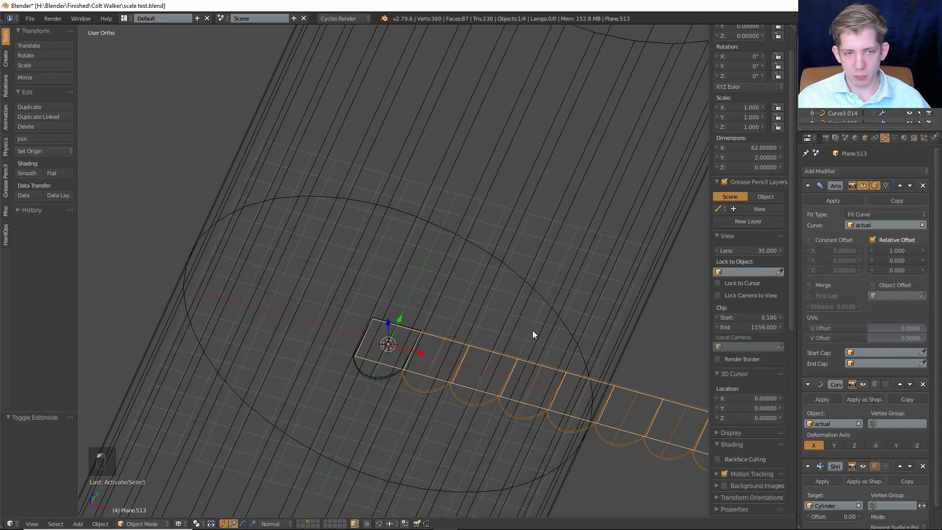
shift+middle_drag(532, 331, 481, 265)
Duplicate the plane's face in top view and move the copy about 0.993 in X and -1.603 in Y.
key(KP_7)
key(Tab)
shift+middle_drag(335, 182, 359, 413)
key(a)
key(a)
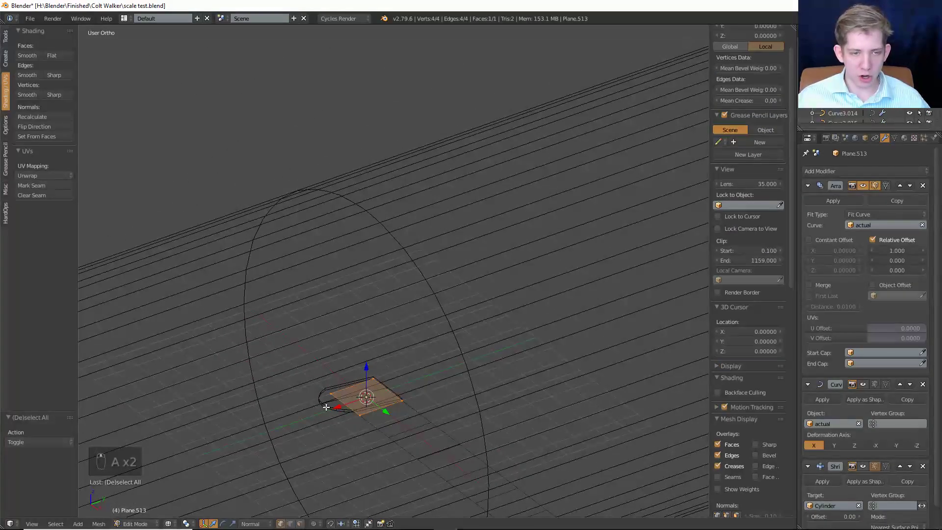
key(KP_7)
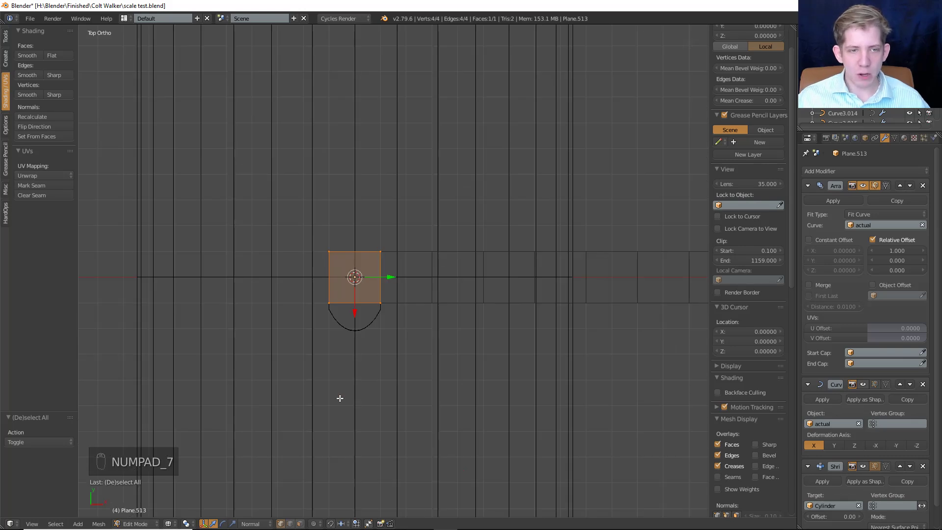
key(shift+d)
key(g)
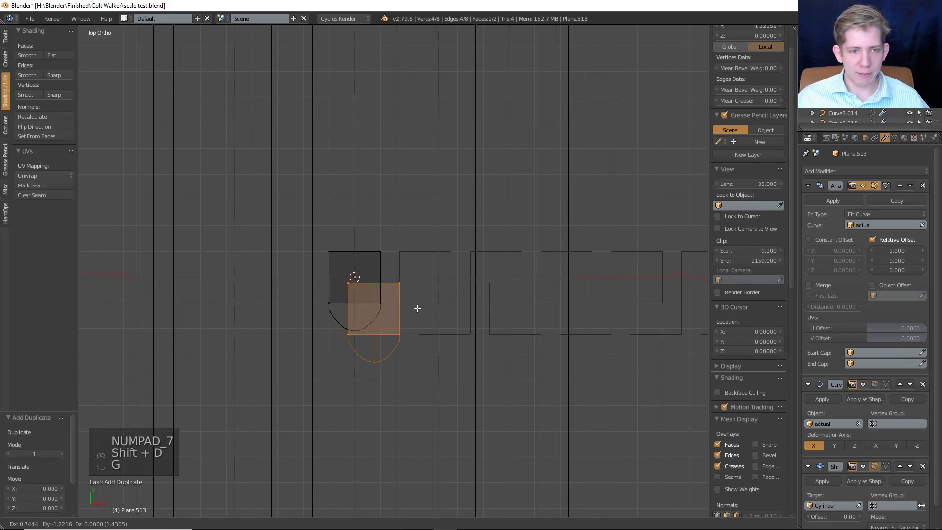
click(423, 318)
Try to move the duplicated face along Y in the side view.
key(KP_3)
key(KP_3)
key(KP_3)
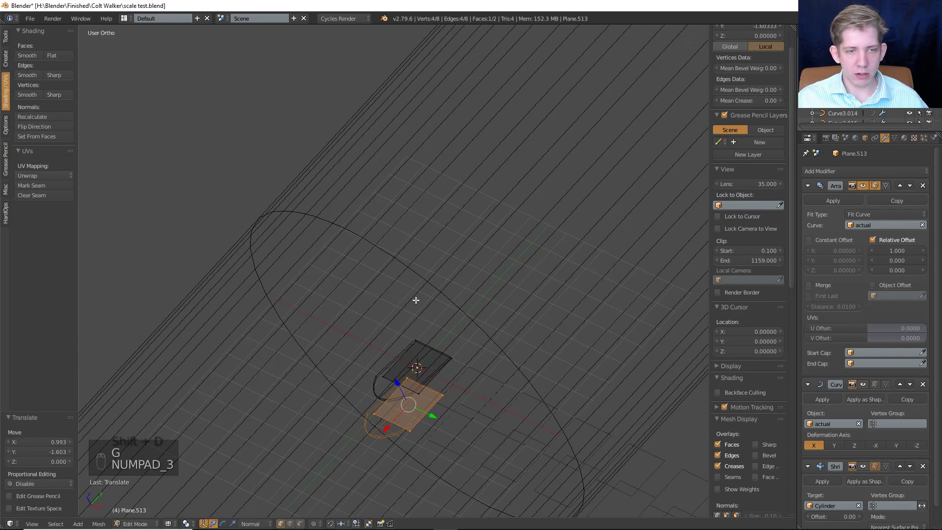
shift+middle_drag(441, 372, 467, 305)
scroll(467, 305, up, 4)
key(g)
key(y)
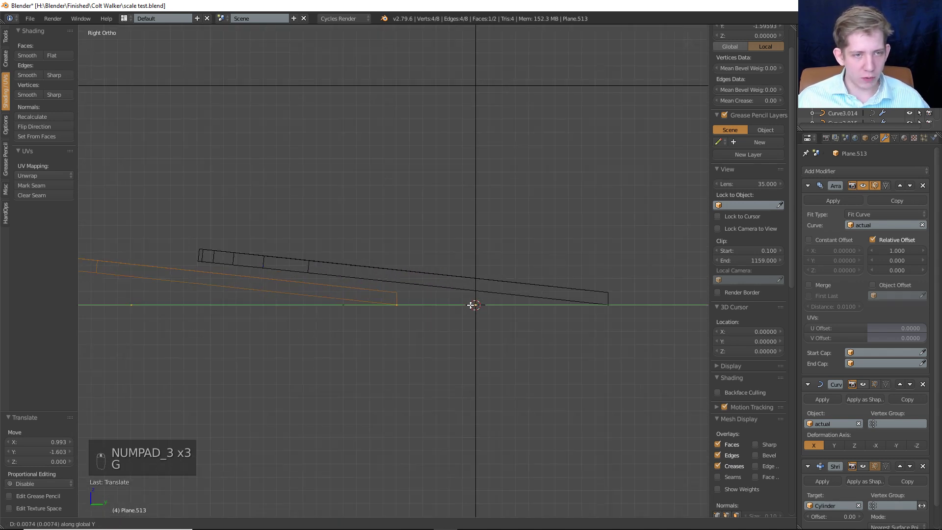
right_click(466, 296)
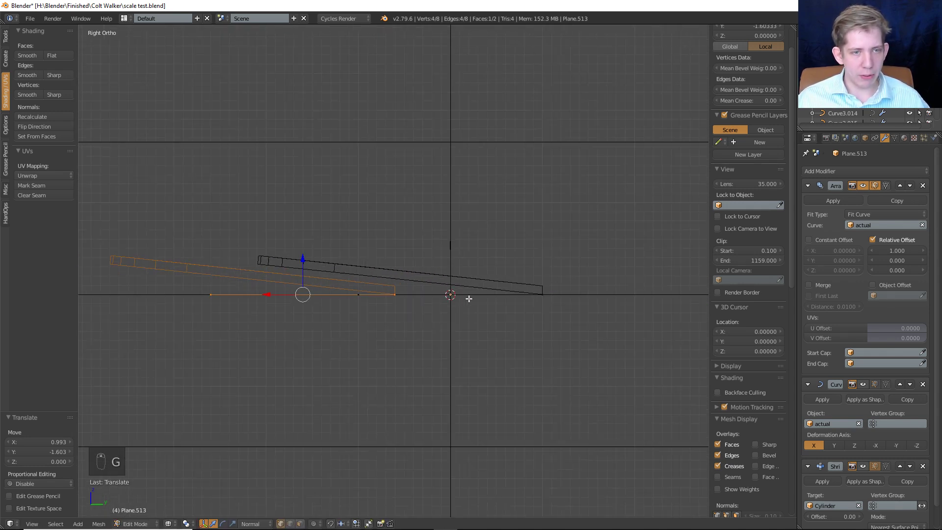
middle_drag(466, 296, 414, 334)
key(z)
key(z)
Move the duplicated face about 0.304 along Y so the second scale row overlaps the first, and leave mesh editing.
key(KP_7)
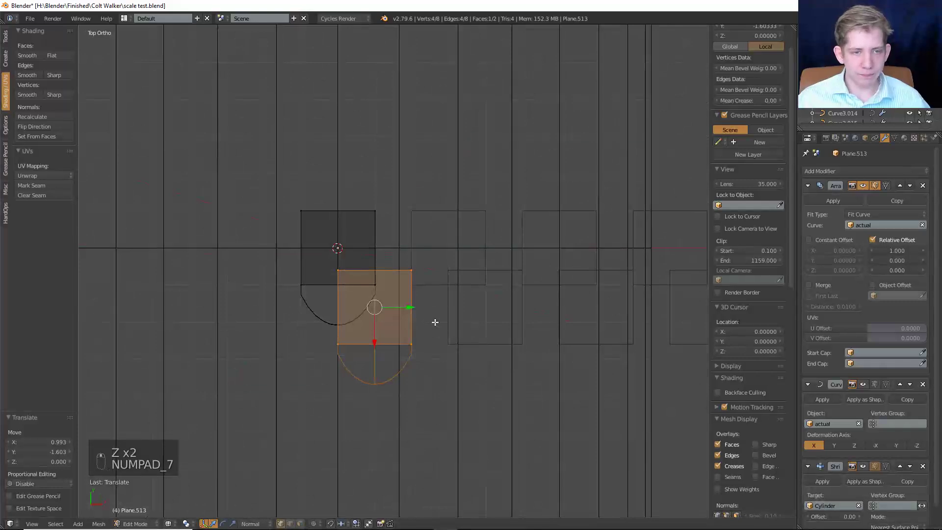
key(Tab)
key(Tab)
key(g)
key(y)
right_click(435, 308)
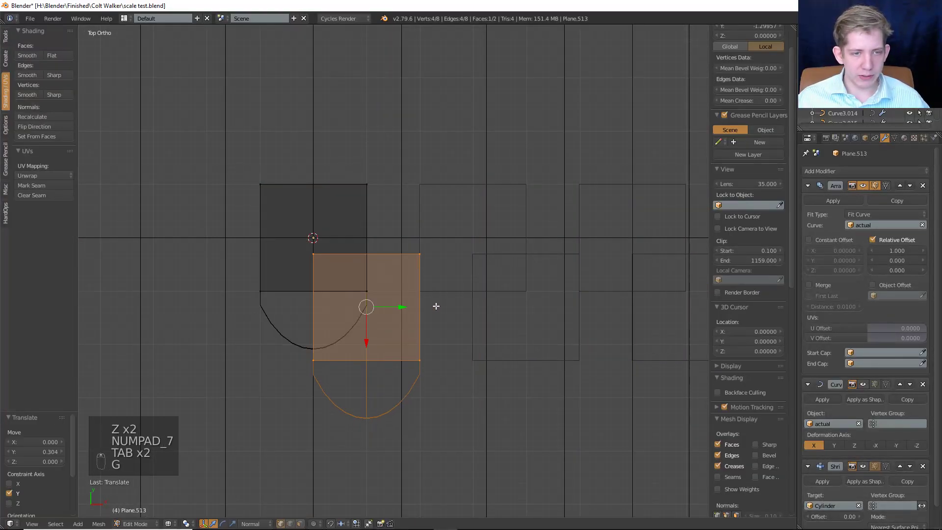
key(Tab)
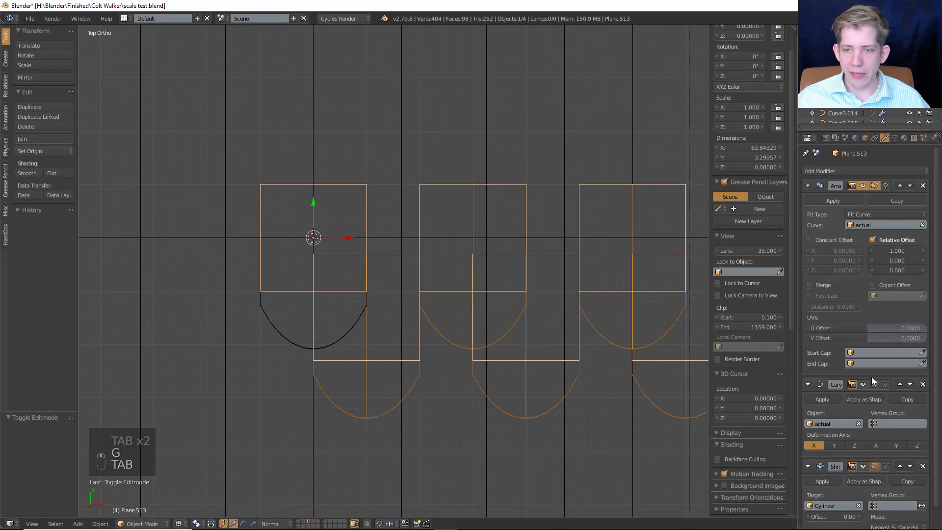
Set the Array modifier's relative X offset to 0.660 and check the interlocking scale strip in solid shading.
drag(892, 251, 822, 250)
key(z)
mouse_move(478, 252)
middle_down()
mouse_move(452, 246)
mouse_move(457, 208)
mouse_move(387, 260)
mouse_move(466, 350)
mouse_move(464, 393)
middle_up()
scroll(464, 345, down, 3)
key(z)
key(z)
shift+middle_drag(492, 360, 396, 287)
key(z)
scroll(387, 304, down, 3)
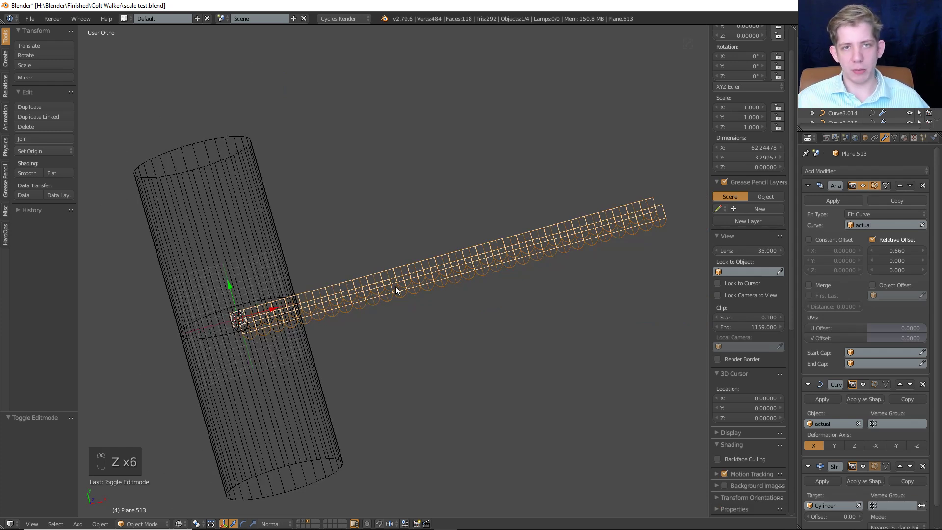
middle_drag(388, 295, 340, 210)
key(z)
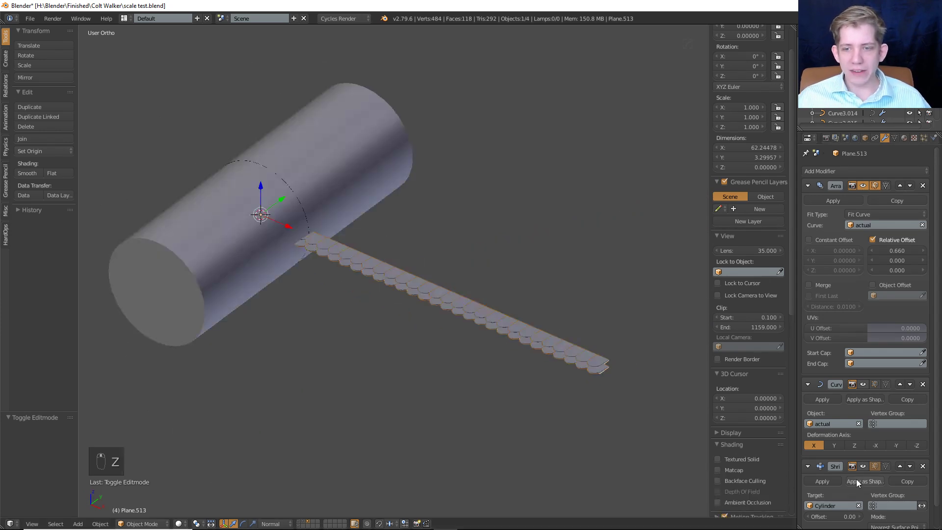
Turn the viewport display of the Curve and Shrinkwrap modifiers back on, and save the file.
scroll(392, 307, up, 2)
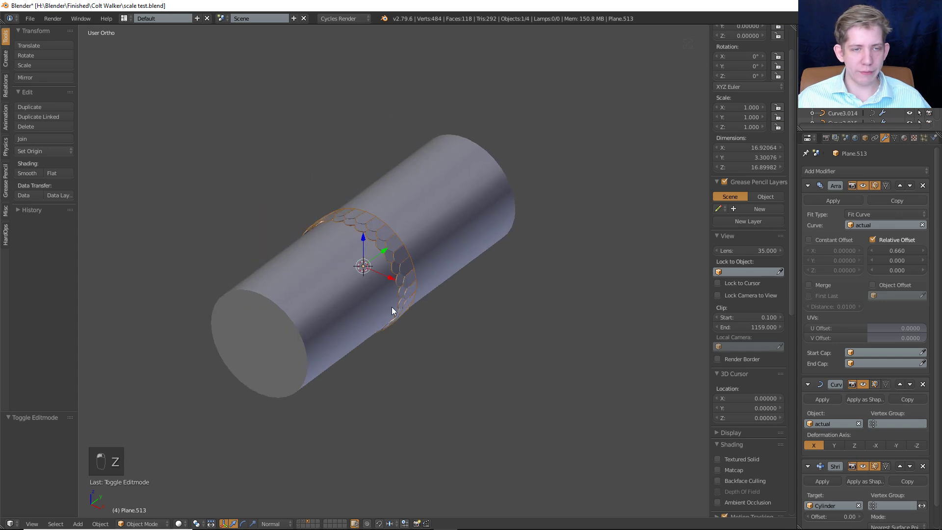
key(z)
scroll(394, 322, up, 3)
key(z)
key(ctrl+s)
scroll(414, 272, down, 5)
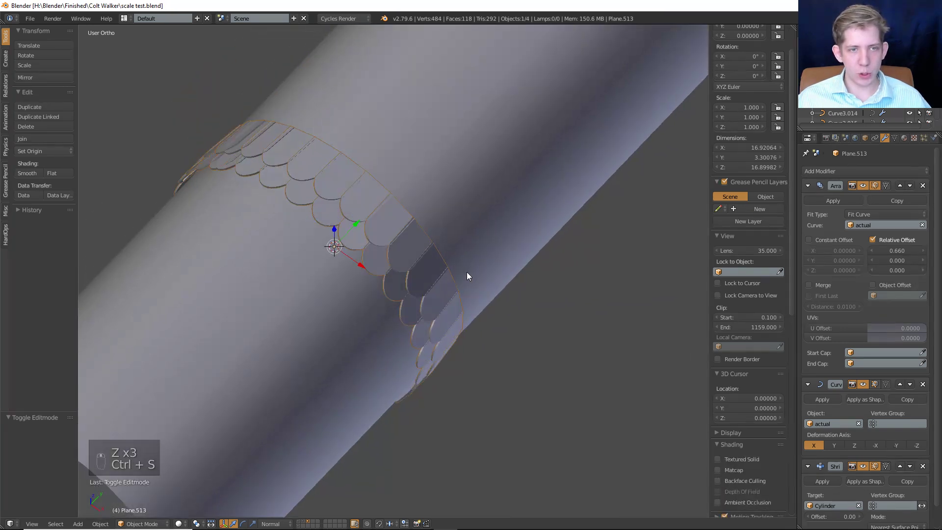
Select the cylinder and add a Subdivision Surface modifier to it.
right_click(437, 271)
key(Tab)
key(a)
key(a)
key(KP_7)
key(Tab)
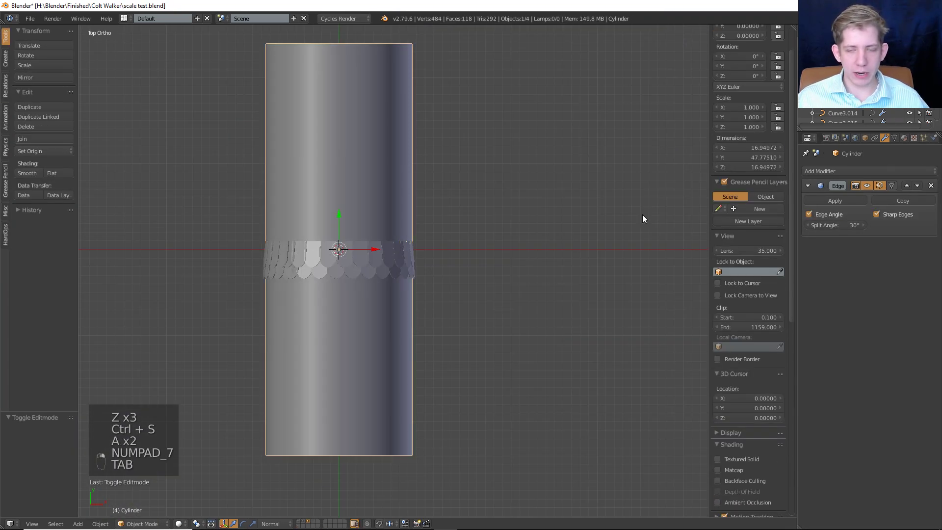
click(854, 168)
click(766, 325)
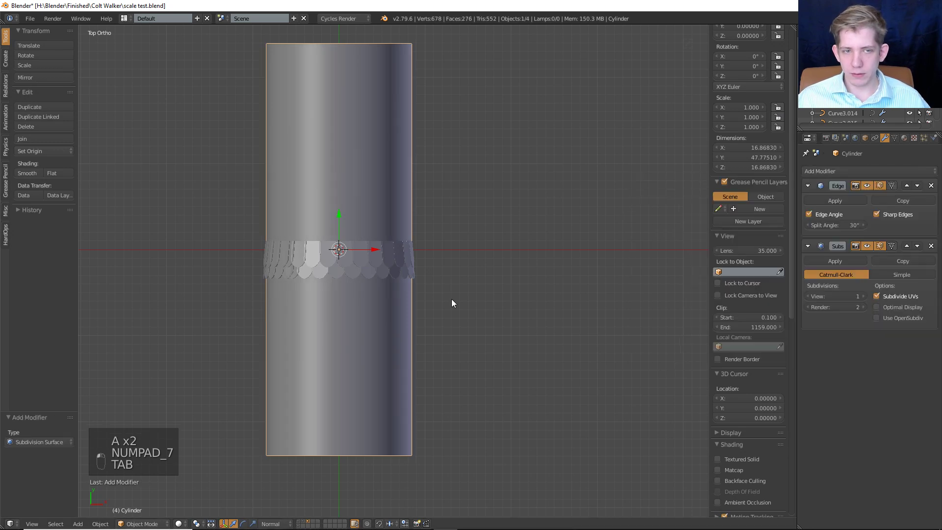
middle_drag(366, 259, 344, 238)
key(Tab)
key(Tab)
key(Tab)
key(Tab)
key(Tab)
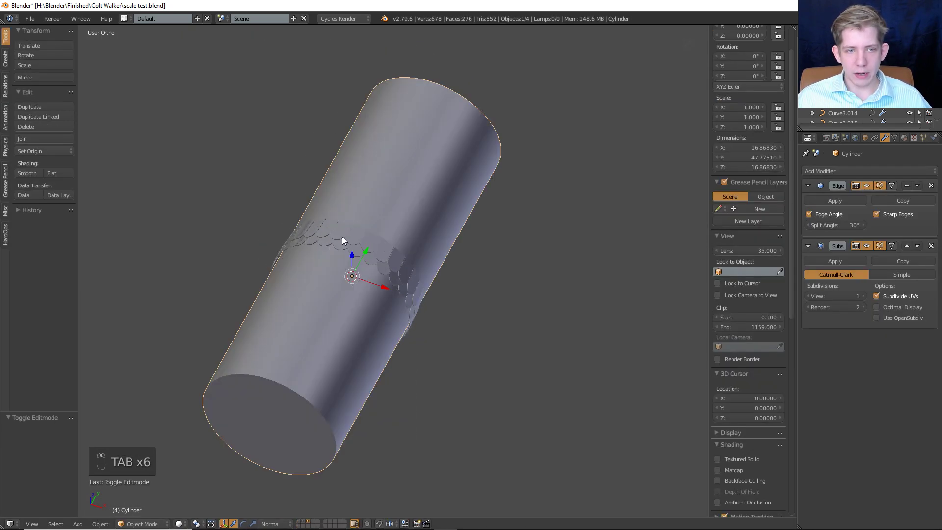
right_click(342, 236)
key(Tab)
key(Tab)
right_click(338, 243)
key(Tab)
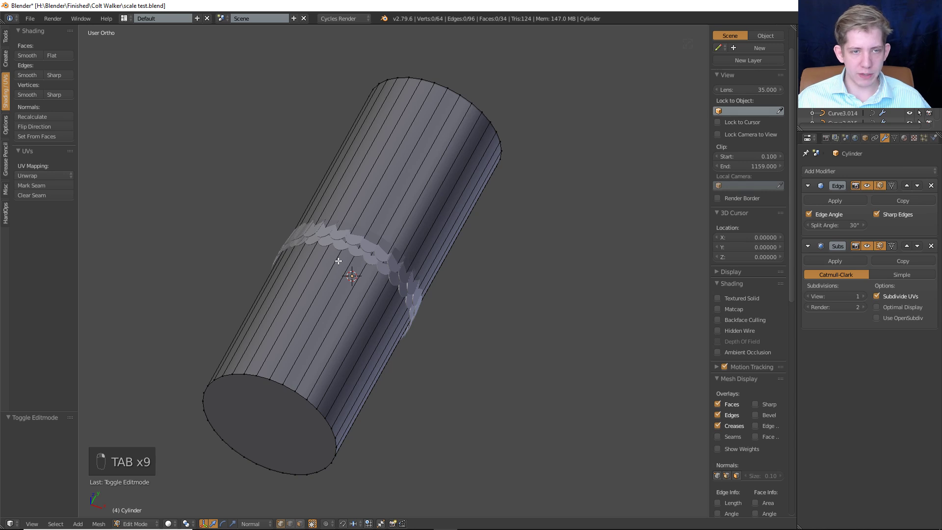
key(2)
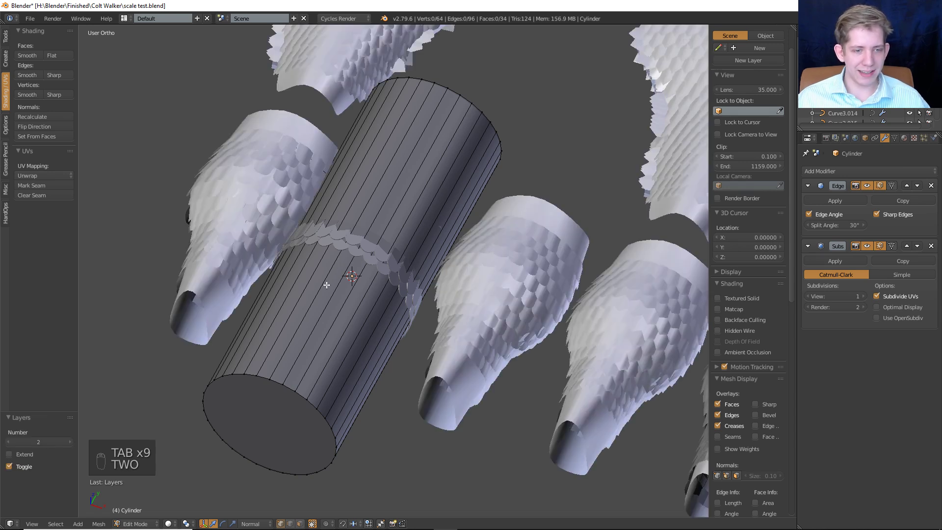
key(grave)
key(grave)
key(Tab)
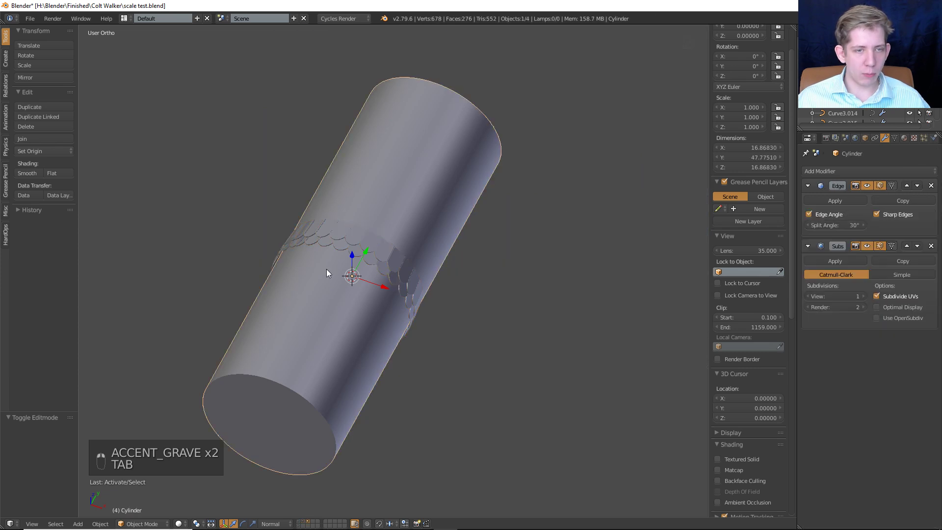
Select a lengthwise edge on the cylinder's upper side in edge select mode, and enable proportional editing.
key(Tab)
key(ctrl+Tab)
click(323, 277)
right_click(341, 266)
key(g)
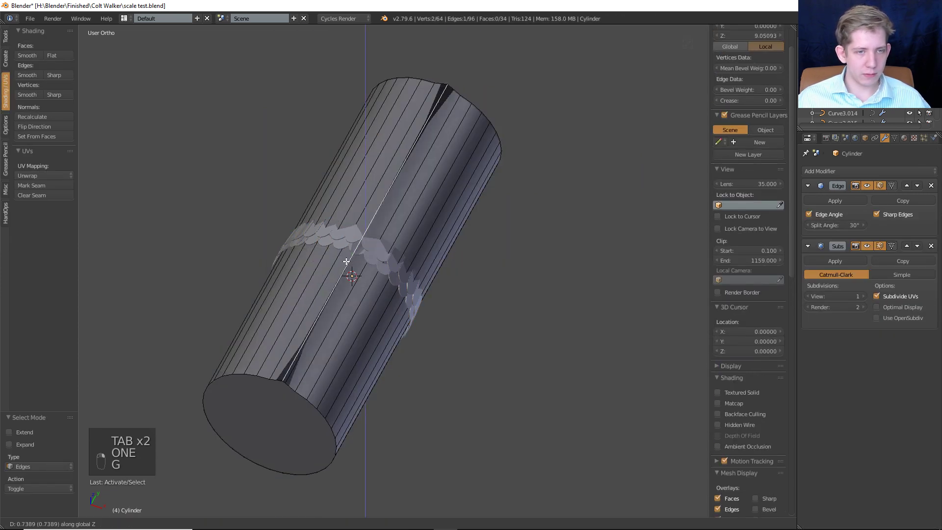
right_click(356, 243)
middle_drag(355, 243, 378, 218)
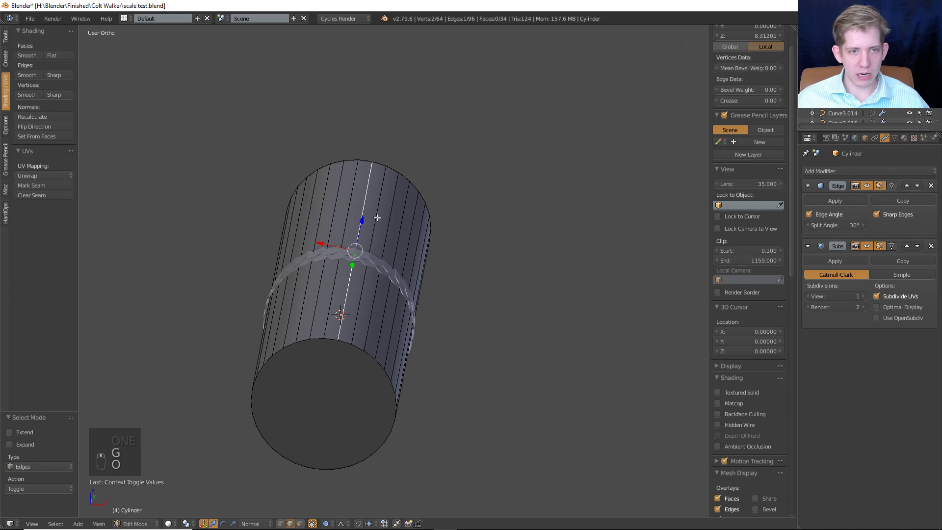
right_click(386, 194)
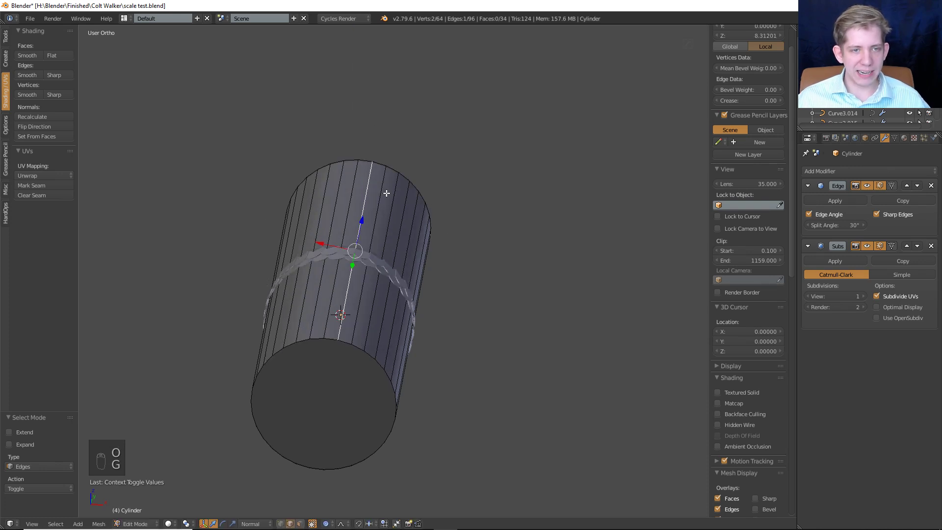
Examine the scale plane and the guide curve in edit mode and wireframe around the cylinder.
key(Tab)
right_click(355, 247)
scroll(355, 248, up, 2)
middle_drag(355, 247, 361, 206)
key(Tab)
key(z)
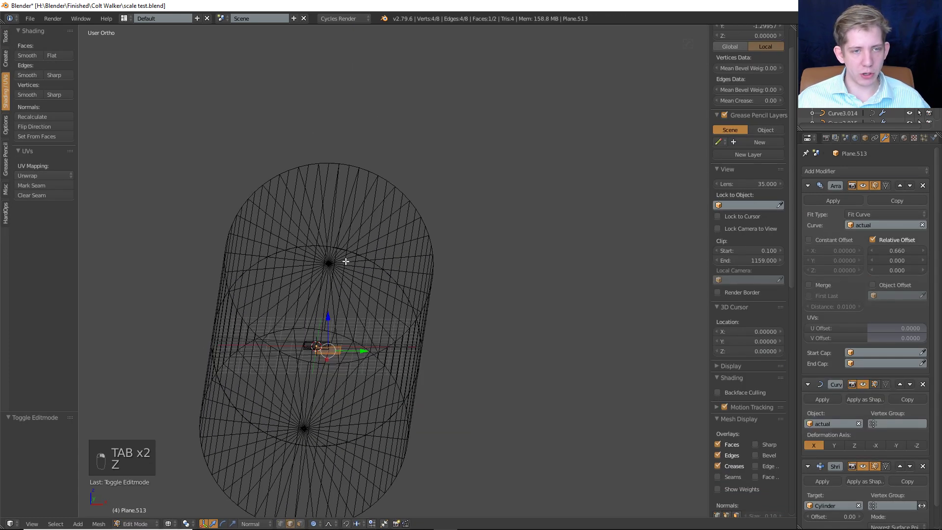
key(Tab)
right_click(329, 243)
key(Tab)
right_click(329, 244)
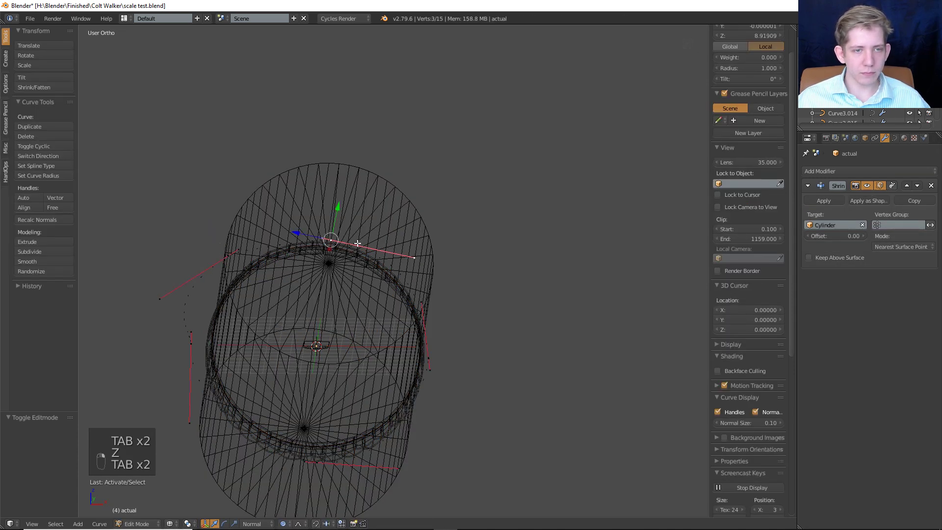
Raise the cylinder's selected lengthwise edge along Z with smooth proportional editing, and leave mesh editing.
key(Tab)
right_click(342, 236)
key(Tab)
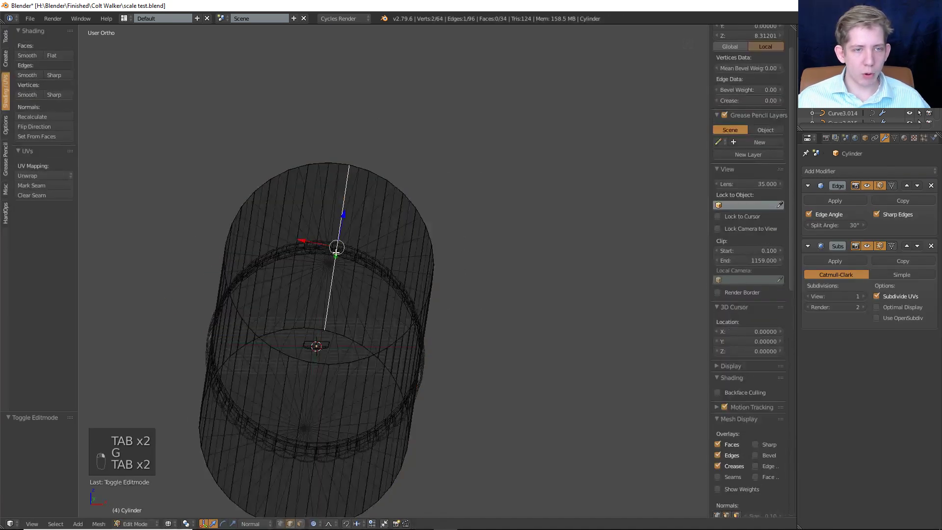
key(g)
key(z)
click(342, 246)
key(g)
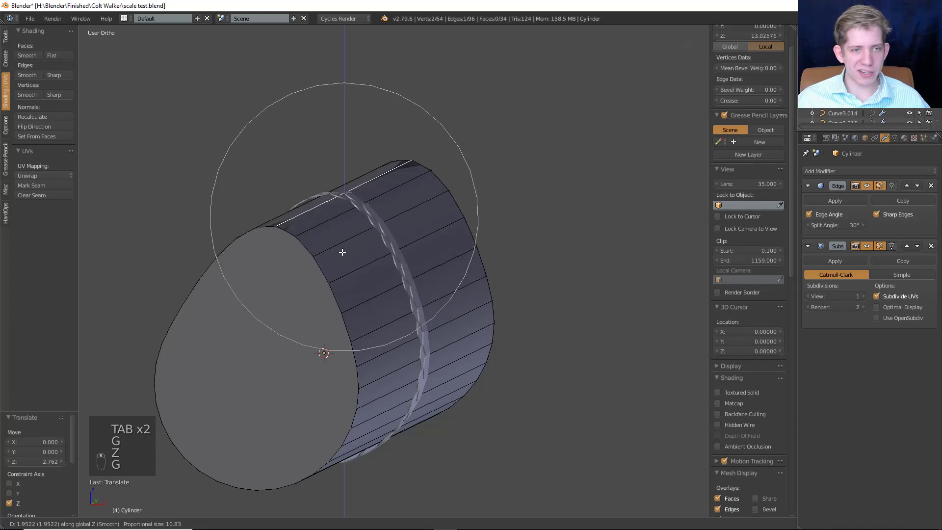
middle_drag(342, 245, 420, 282)
key(g)
click(396, 322)
key(Tab)
Select the arrayed scale plane and set its Array modifier's relative X offset to 0.760.
key(z)
right_click(387, 255)
key(Tab)
key(Tab)
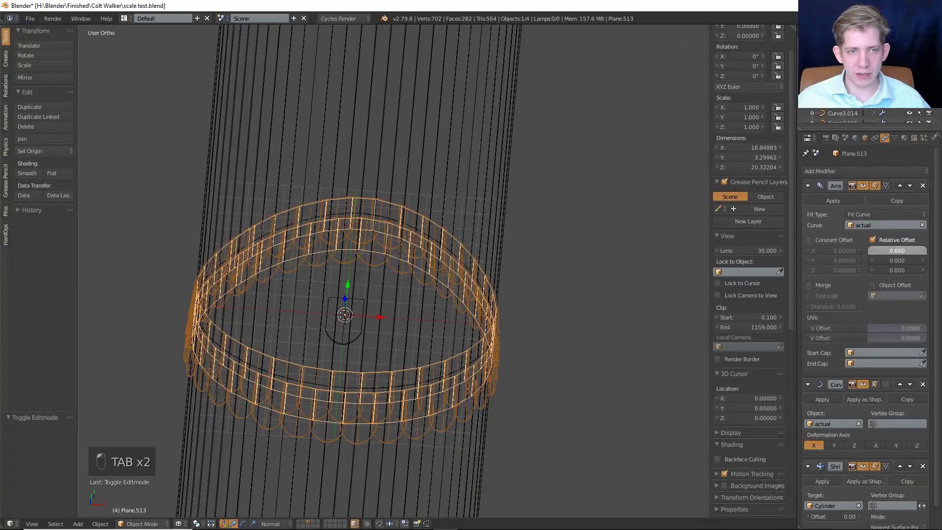
drag(897, 251, 903, 250)
key(z)
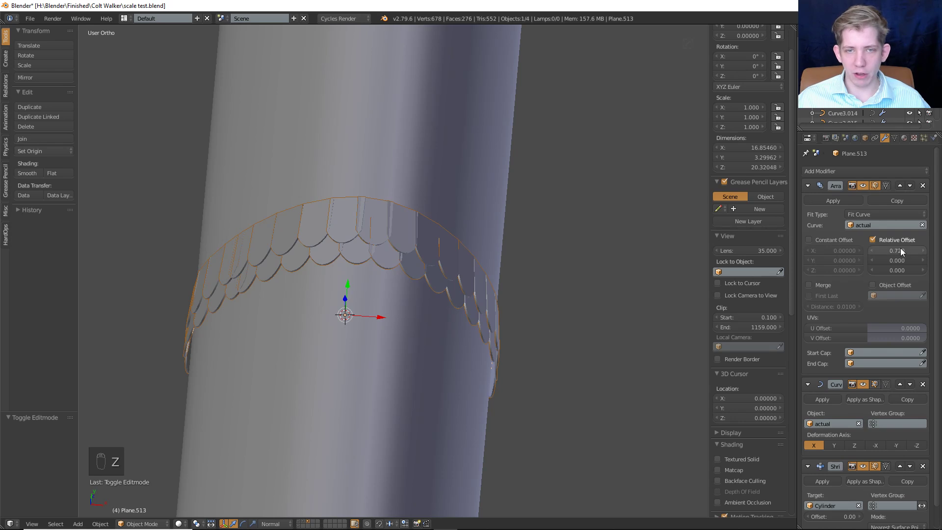
Save the file over the existing one, and check the scale band from the top view.
middle_drag(422, 226, 295, 223)
key(ctrl+s)
click(343, 266)
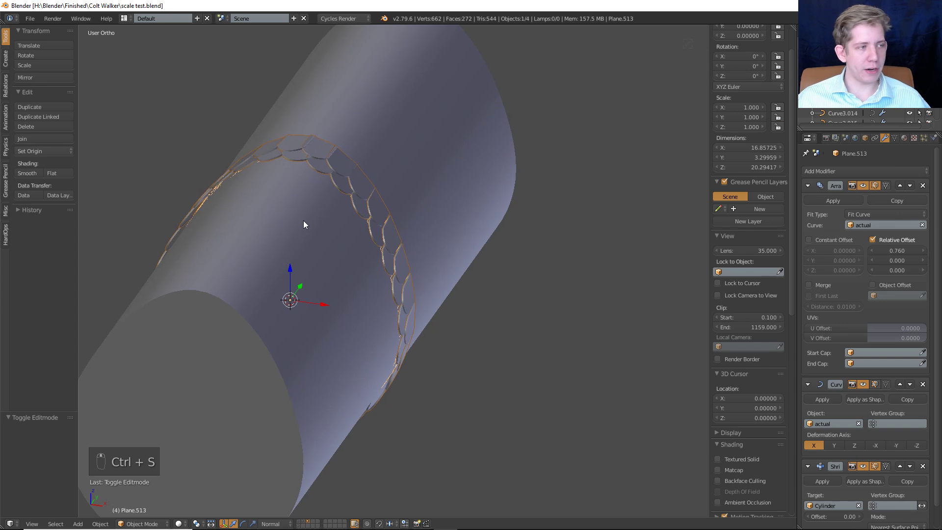
middle_drag(387, 287, 349, 333)
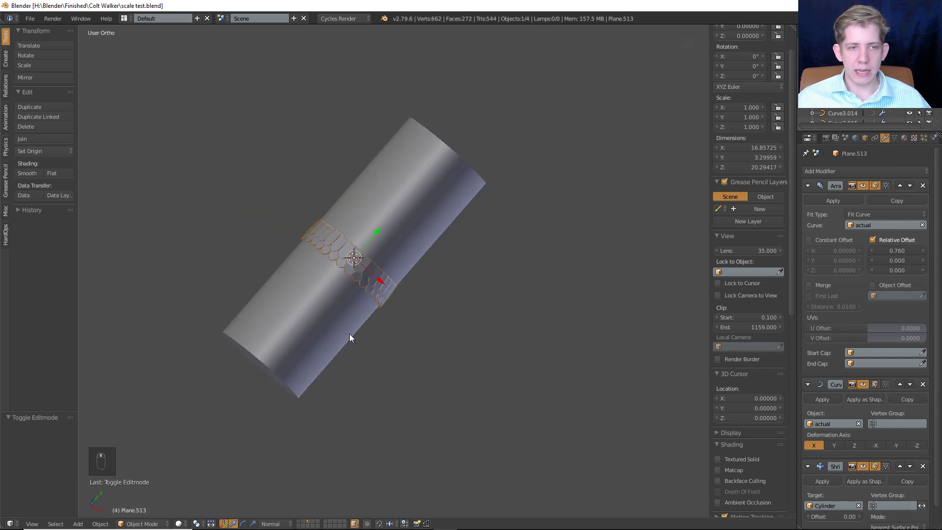
key(KP_7)
shift+middle_drag(324, 290, 379, 286)
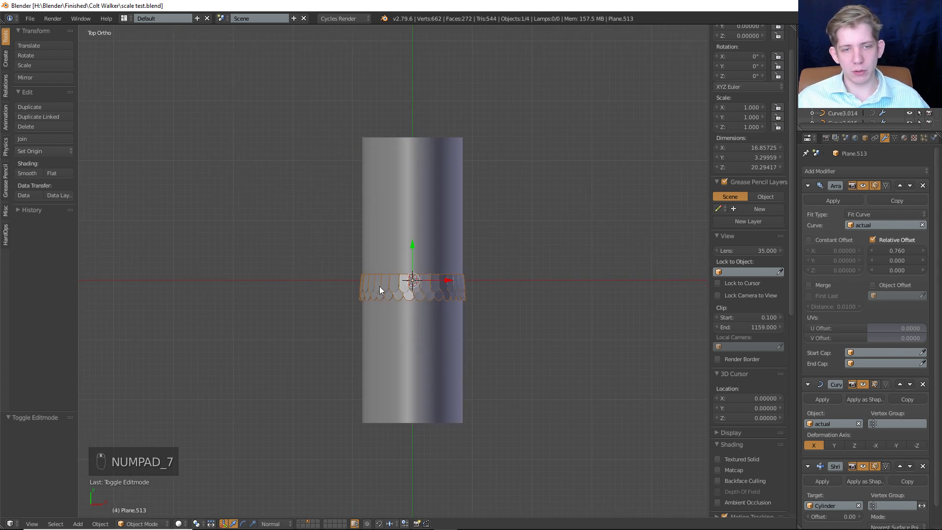
Save the file, look over the scale-covered reference models on the first layer, and return to the cylinder's layer.
key(ctrl+s)
scroll(372, 344, down, 4)
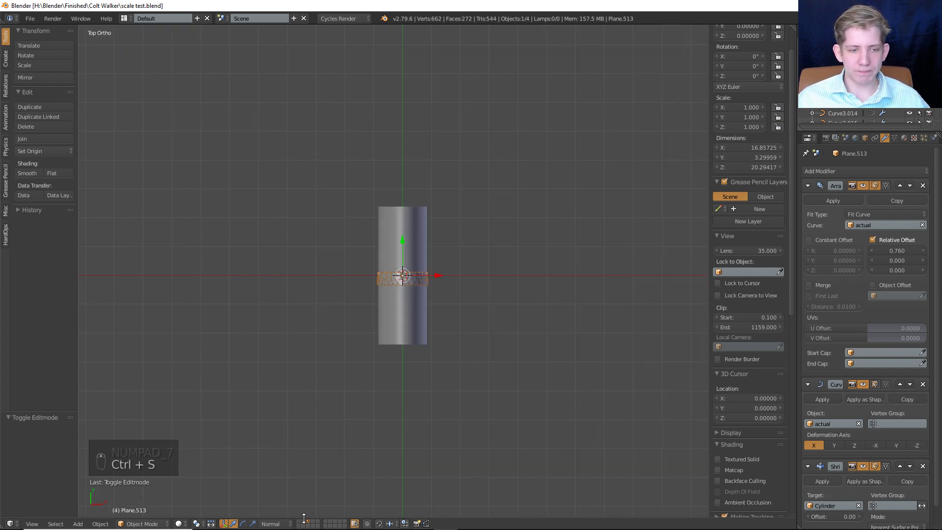
click(304, 523)
shift+middle_drag(513, 323, 377, 339)
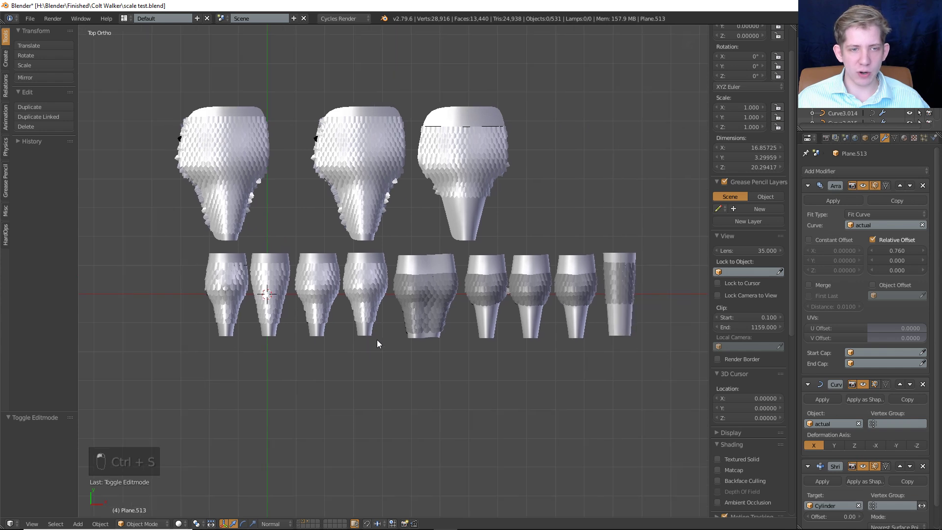
scroll(342, 343, up, 3)
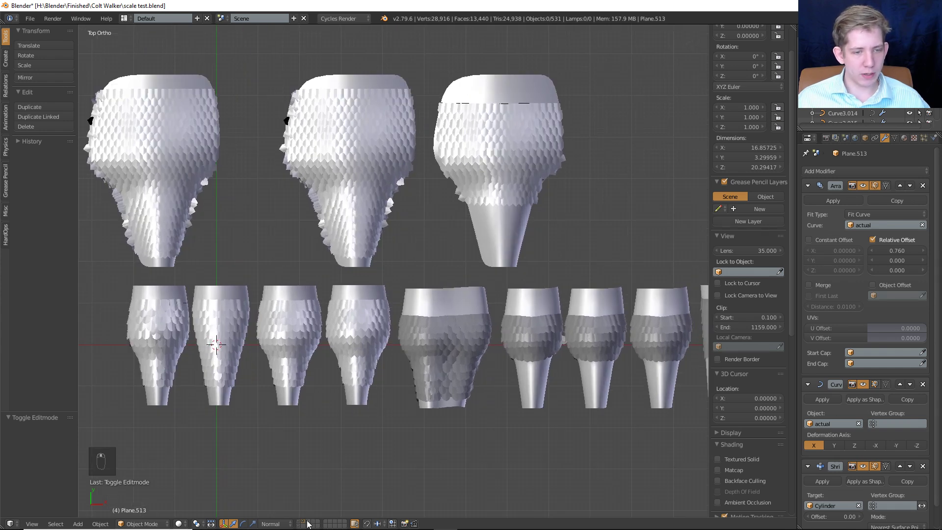
click(309, 524)
shift+middle_drag(279, 404, 421, 347)
scroll(392, 339, up, 4)
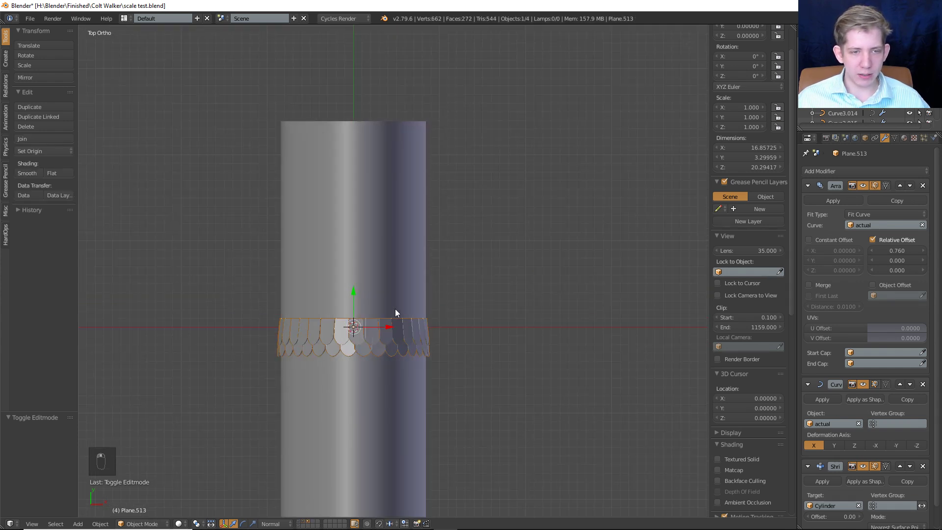
key(z)
scroll(381, 349, down, 4)
key(z)
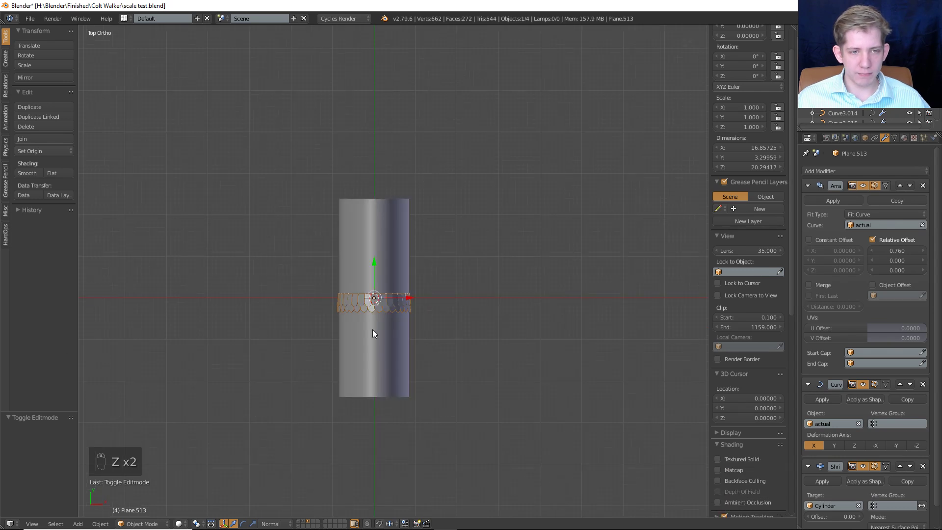
shift+middle_drag(461, 336, 470, 253)
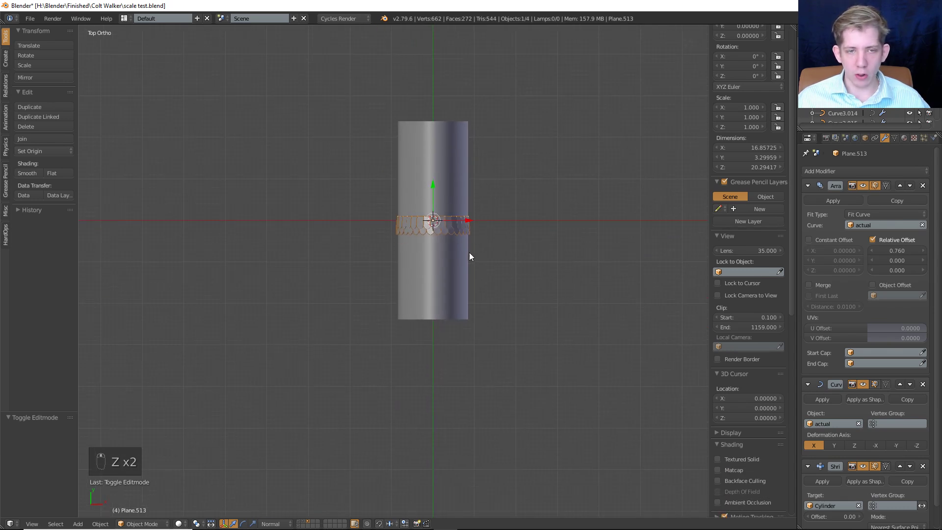
scroll(543, 317, up, 4)
key(Tab)
key(Tab)
key(Tab)
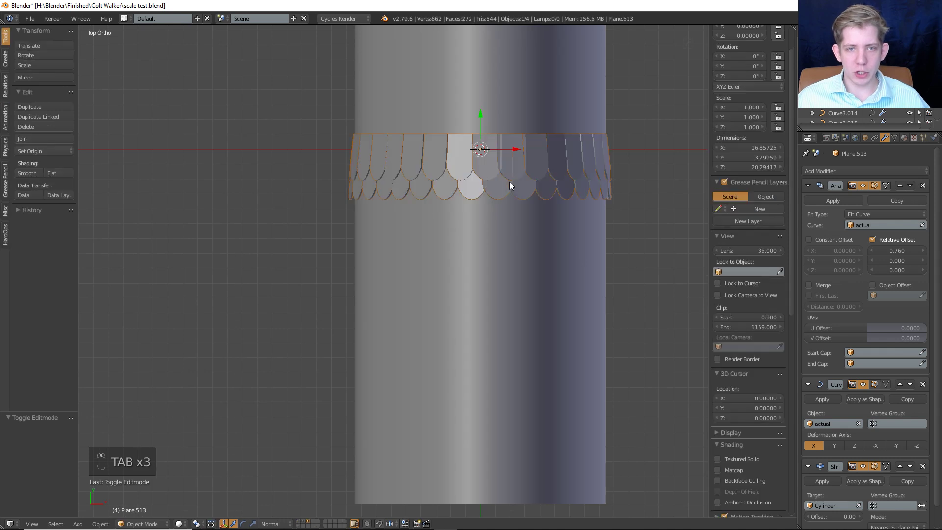
Select the scale plane in wireframe and turn off the viewport display of its Shrinkwrap and Curve modifiers.
key(z)
key(Tab)
key(Tab)
right_click(550, 161)
shift+middle_drag(655, 232, 585, 281)
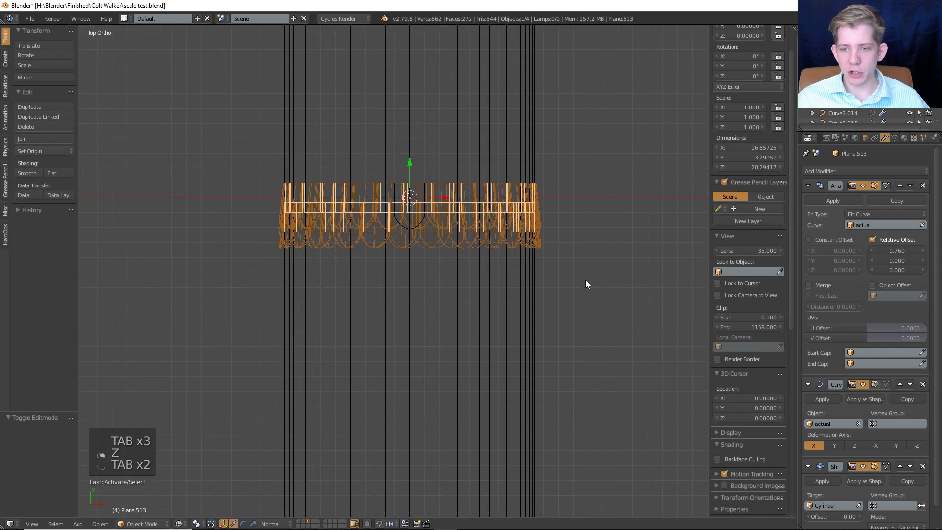
click(863, 466)
click(864, 384)
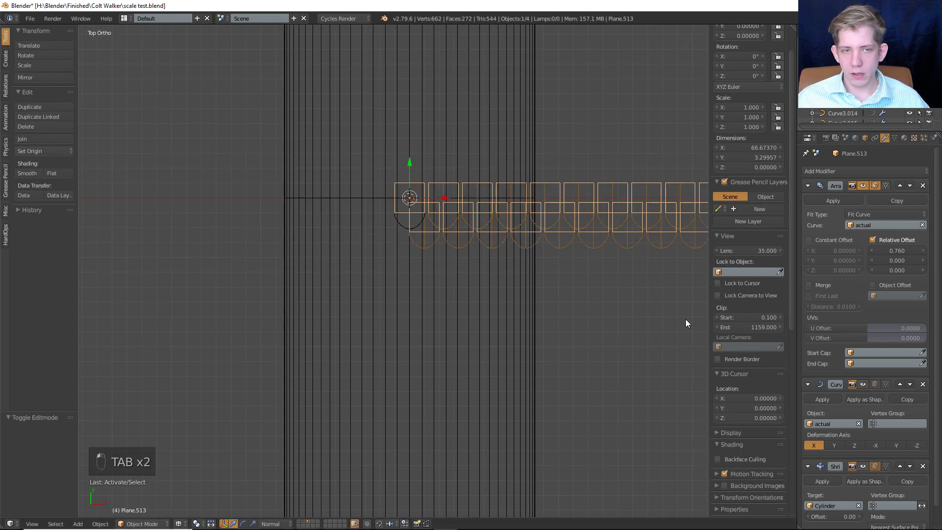
Duplicate both scales in the plane's mesh and move the copies -3.482 along Y with proportional editing off.
key(Tab)
key(Tab)
key(Tab)
key(Tab)
scroll(430, 227, up, 2)
key(a)
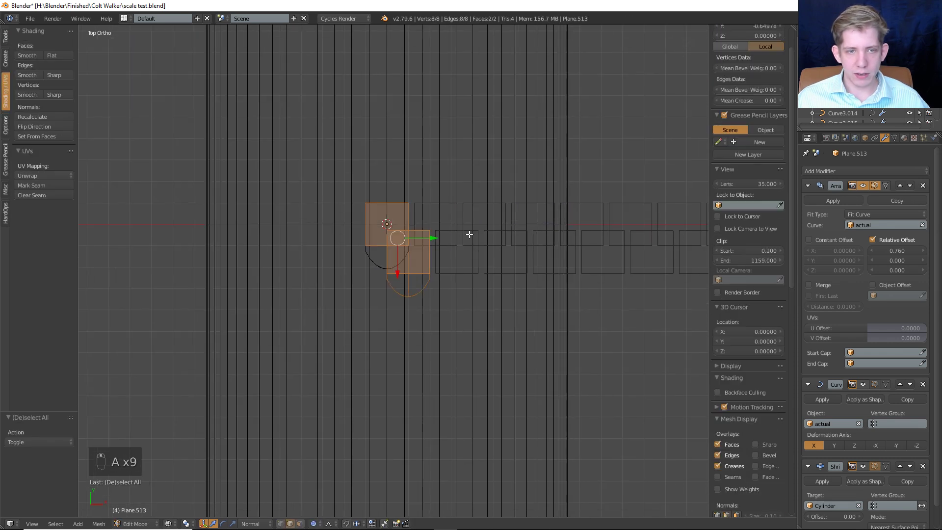
right_click(468, 272)
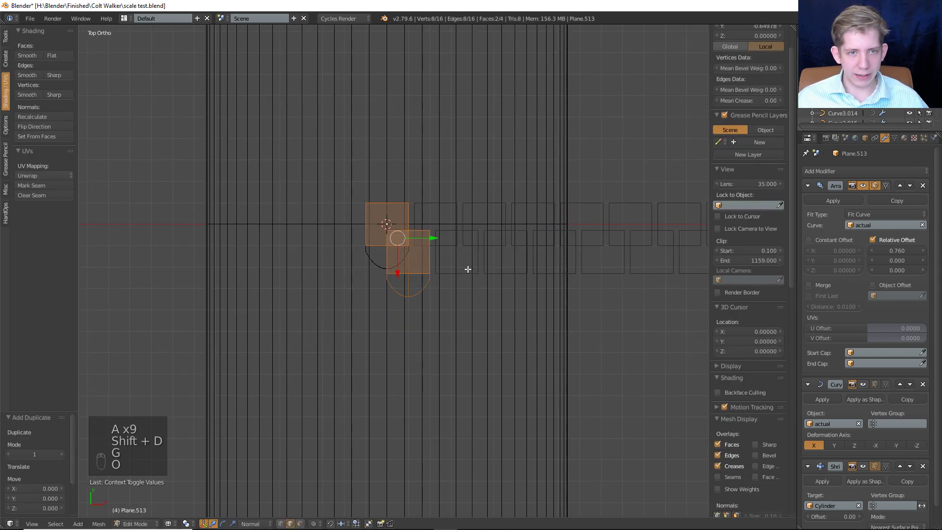
key(g)
key(z)
key(z)
key(z)
key(z)
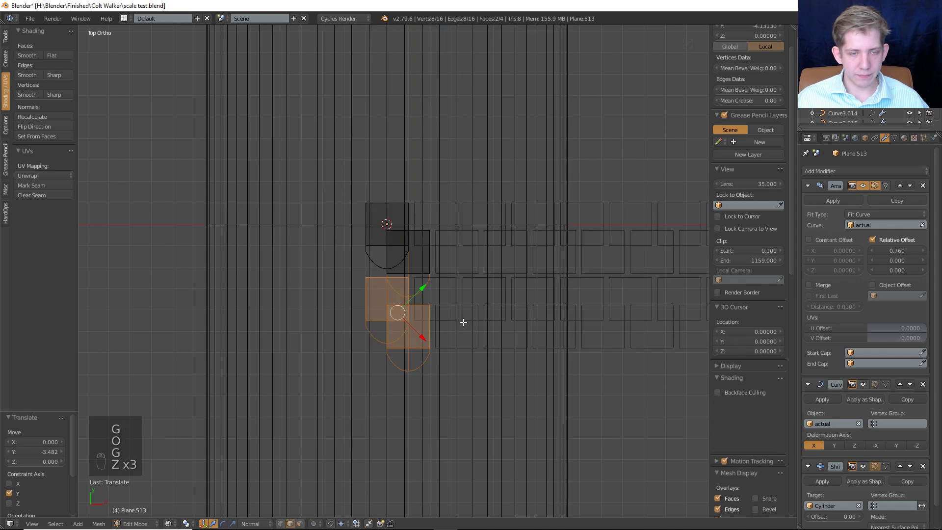
Shift the duplicated pair of scales back about 0.278 along Y so the rows overlap evenly.
mouse_move(462, 322)
middle_down()
mouse_move(434, 280)
mouse_move(313, 197)
mouse_move(252, 227)
mouse_move(466, 327)
middle_up()
key(z)
scroll(315, 206, up, 3)
key(z)
key(z)
key(KP_7)
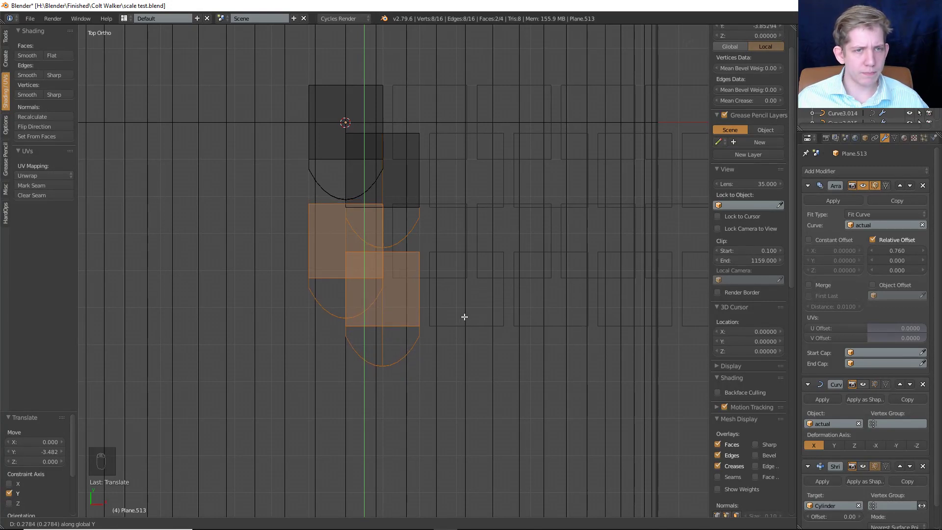
middle_drag(465, 317, 383, 257)
key(KP_Enter)
Duplicate all the scale rows in the side view and move the copies about -6.23 along Y.
key(KP_3)
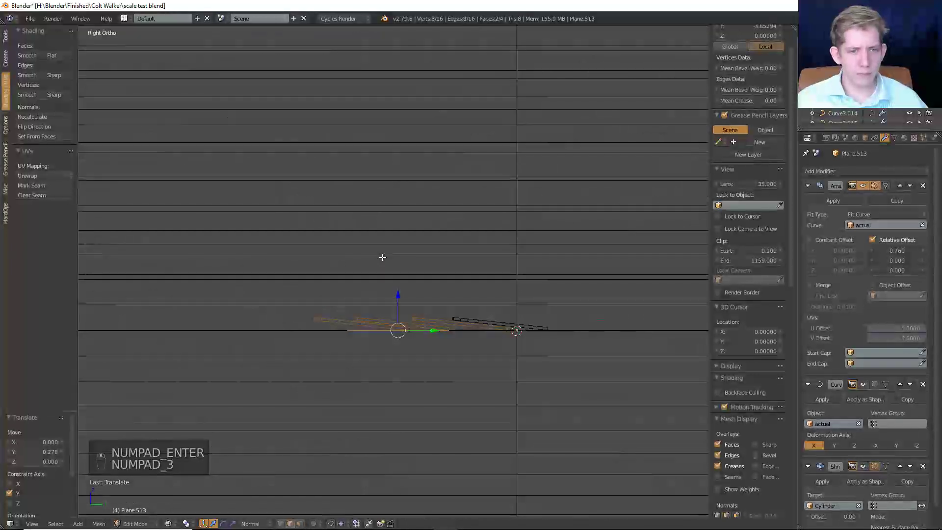
scroll(422, 300, up, 1)
key(a)
key(a)
key(a)
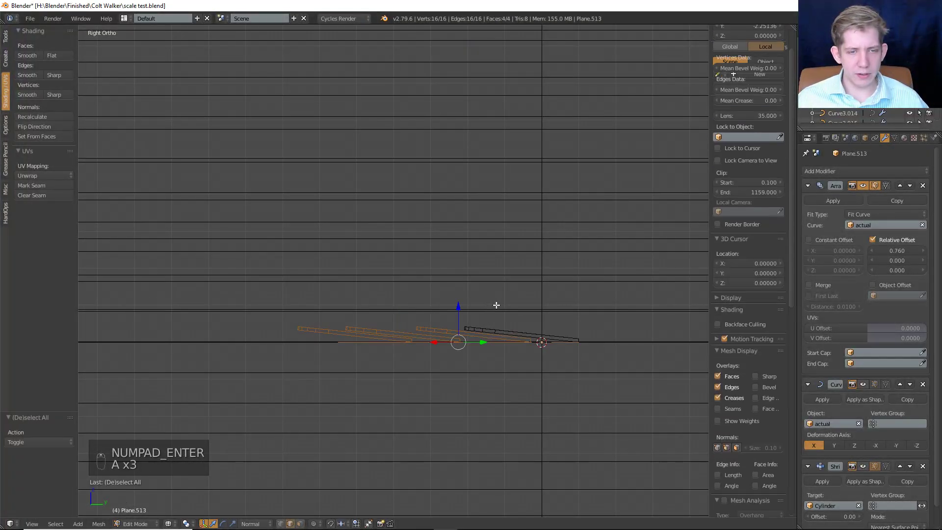
key(shift+d)
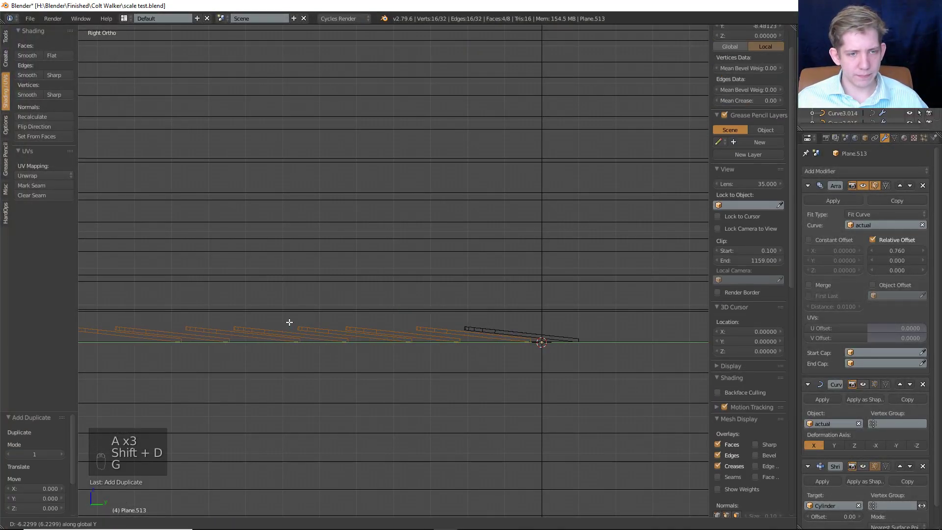
click(290, 322)
Leave mesh editing, turn the Curve and Shrinkwrap modifiers' viewport display back on, and inspect the wrapped scale rows.
key(z)
scroll(303, 286, down, 9)
middle_drag(303, 285, 378, 325)
key(Tab)
key(z)
key(z)
key(z)
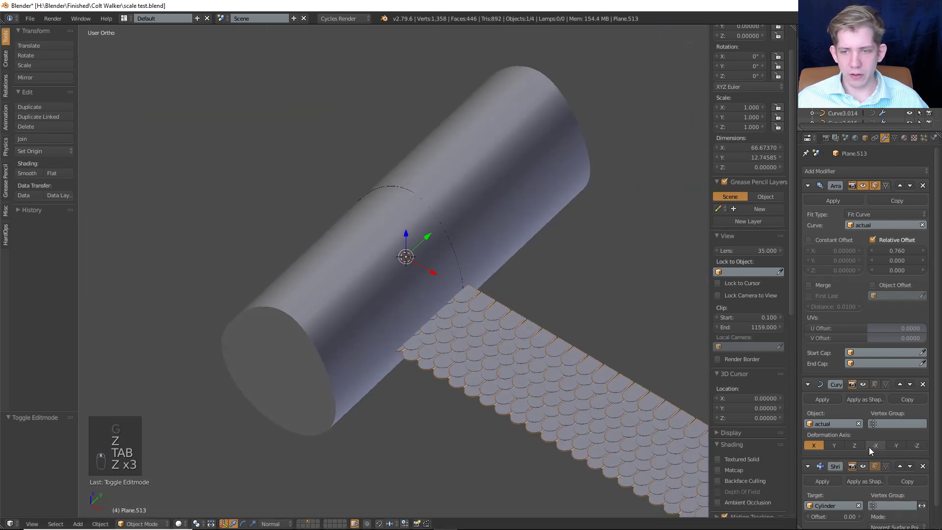
click(861, 463)
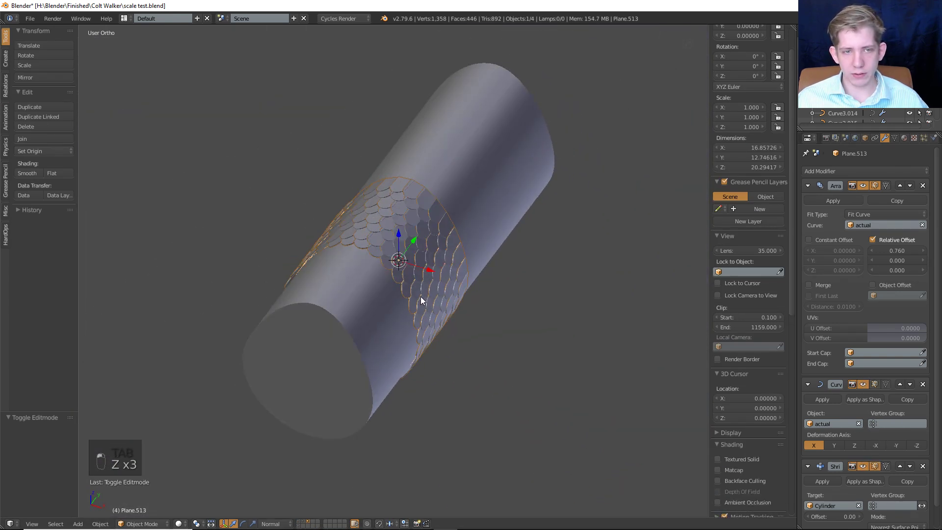
middle_drag(421, 297, 450, 335)
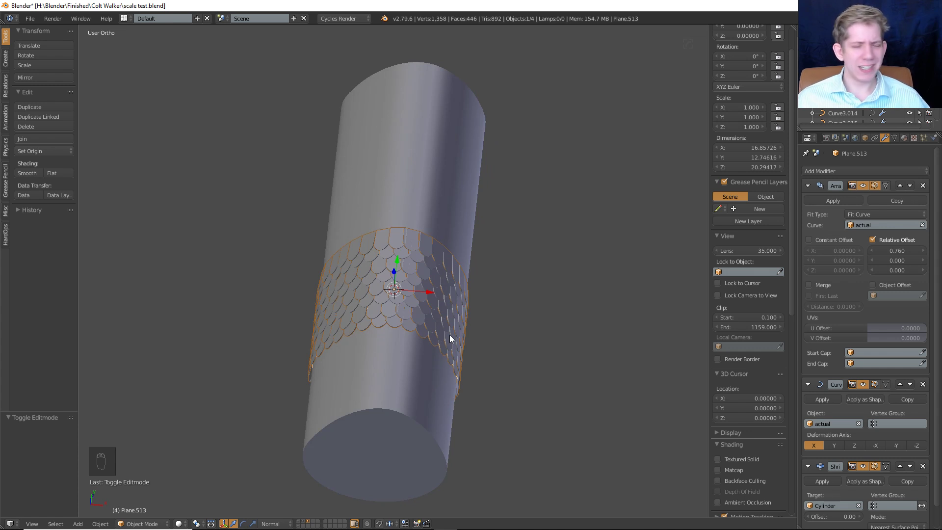
middle_drag(450, 335, 354, 321)
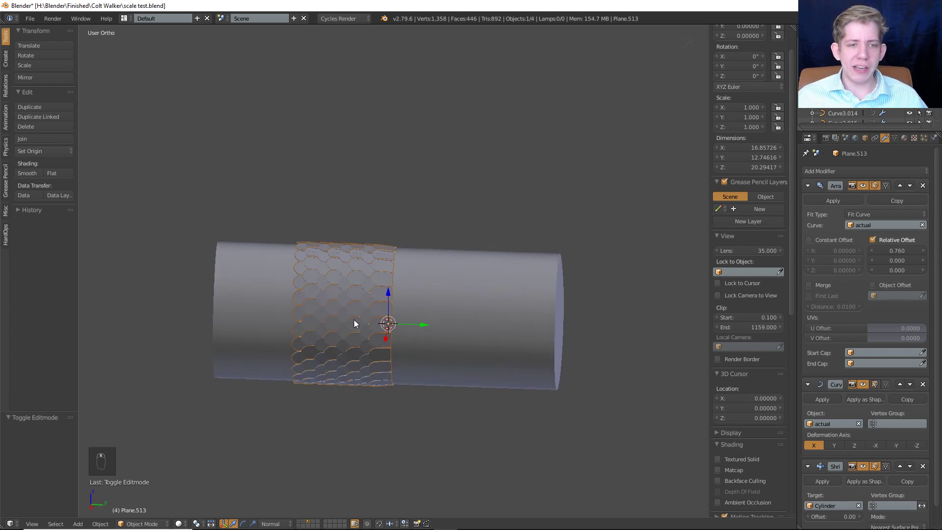
Add one loop cut around the cylinder's middle and move it to about -7.66 along Y, within the scale rows.
middle_drag(255, 270, 451, 296)
key(Tab)
key(Tab)
right_click(403, 310)
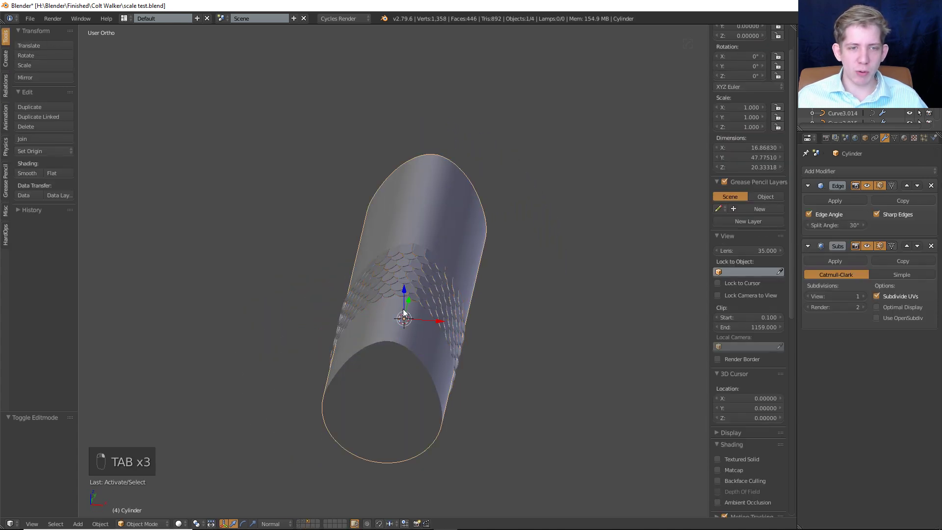
key(Tab)
key(a)
key(a)
key(a)
key(a)
key(a)
key(KP_7)
key(ctrl+r)
click(403, 308)
key(g)
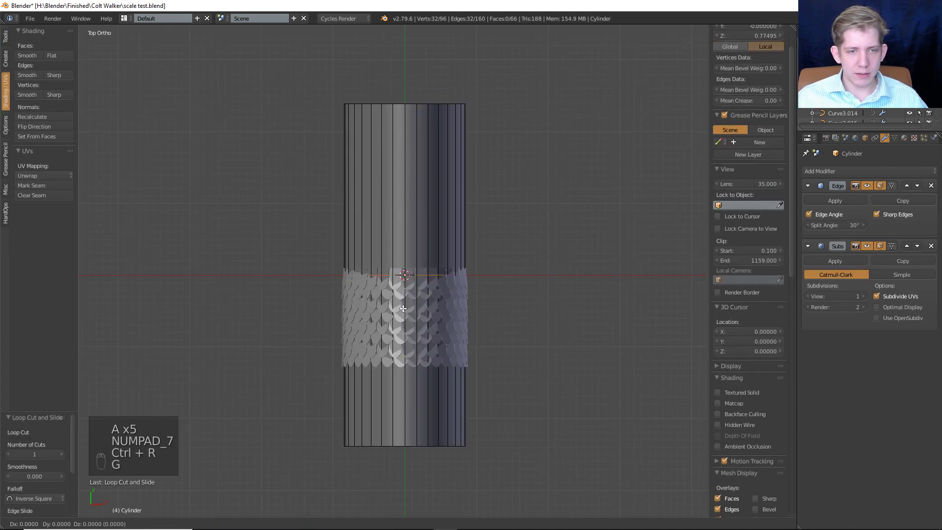
Try scaling up the cylinder's new edge loop, check the scales, and undo the scaling.
key(s)
click(480, 339)
key(Tab)
middle_drag(479, 339, 413, 259)
key(Tab)
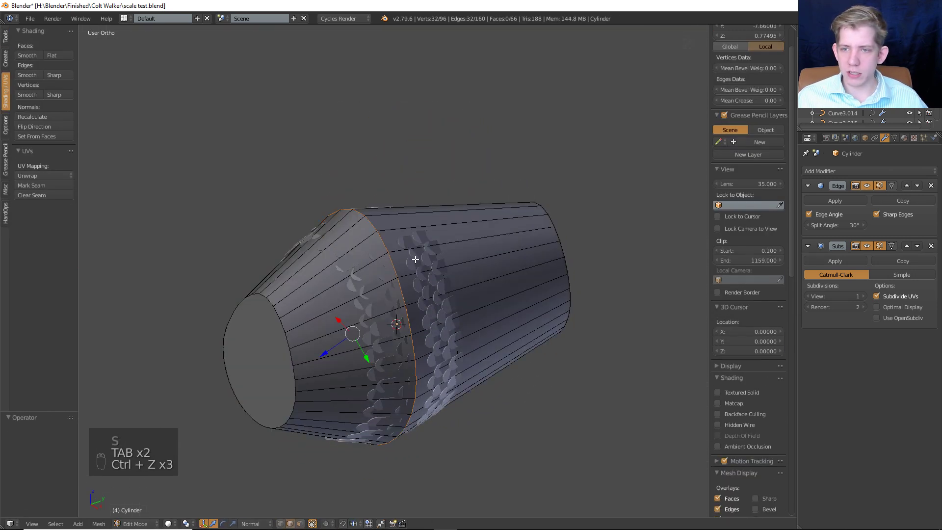
key(ctrl+z)
key(Tab)
key(Tab)
key(Tab)
scroll(760, 206, up, 2)
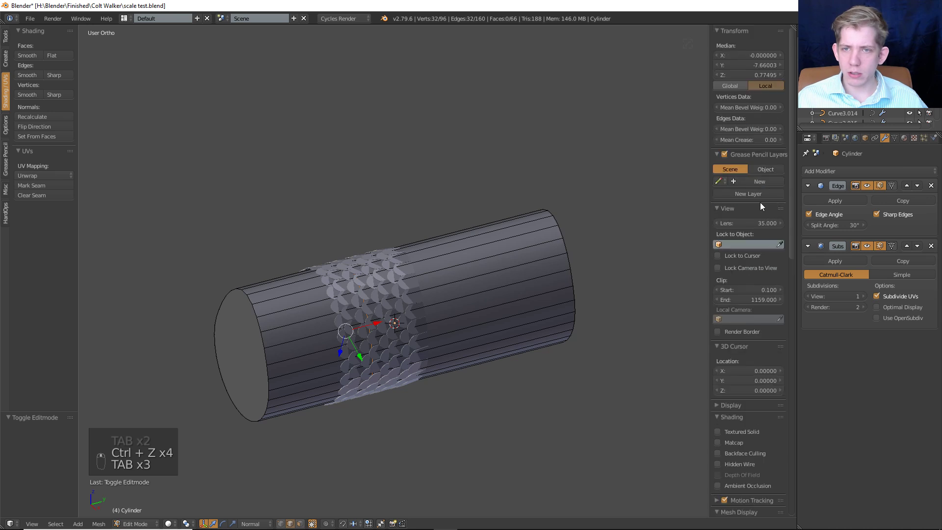
Scale the cylinder's edge loop outward into a bulge and set the Subdivision Surface view level to 2.
key(Tab)
scroll(339, 249, up, 2)
key(Tab)
key(s)
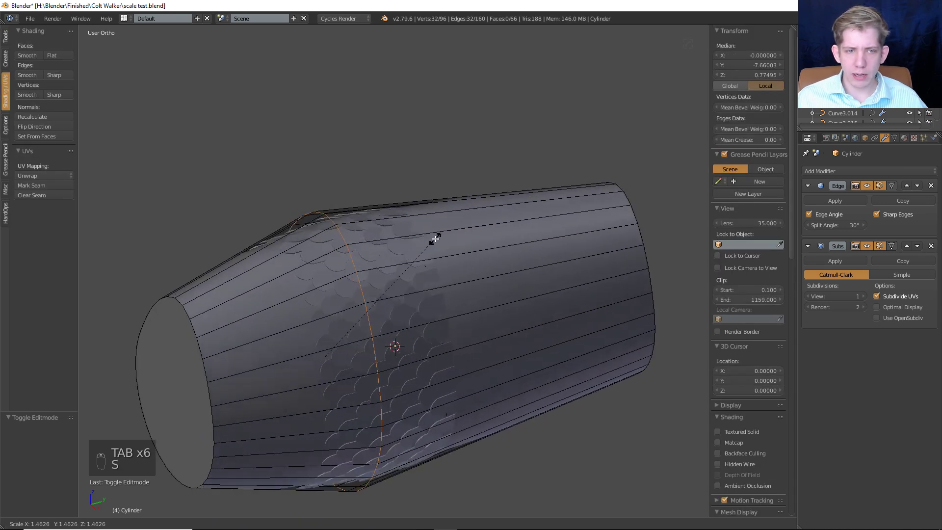
click(456, 237)
key(Tab)
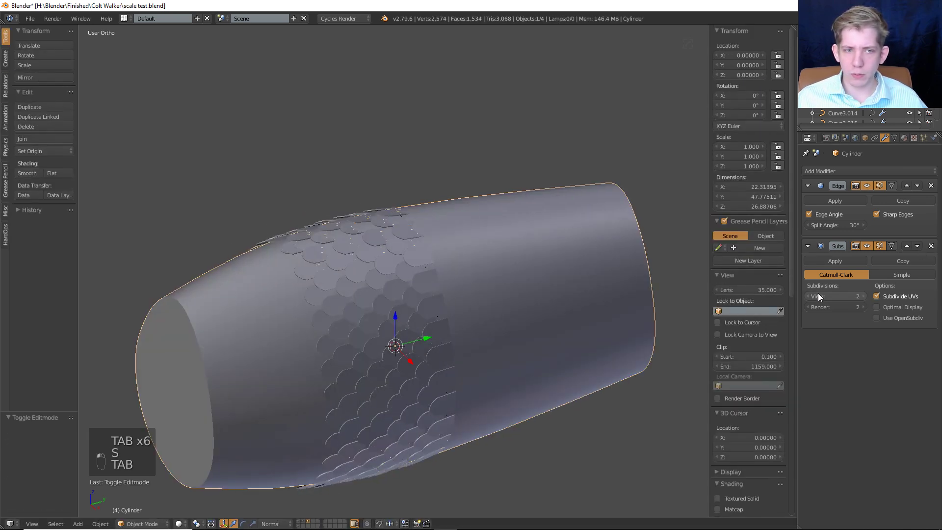
Scale the cylinder's edge loop further outward and check how the scales sit on the wider bulge.
key(Tab)
key(Tab)
key(s)
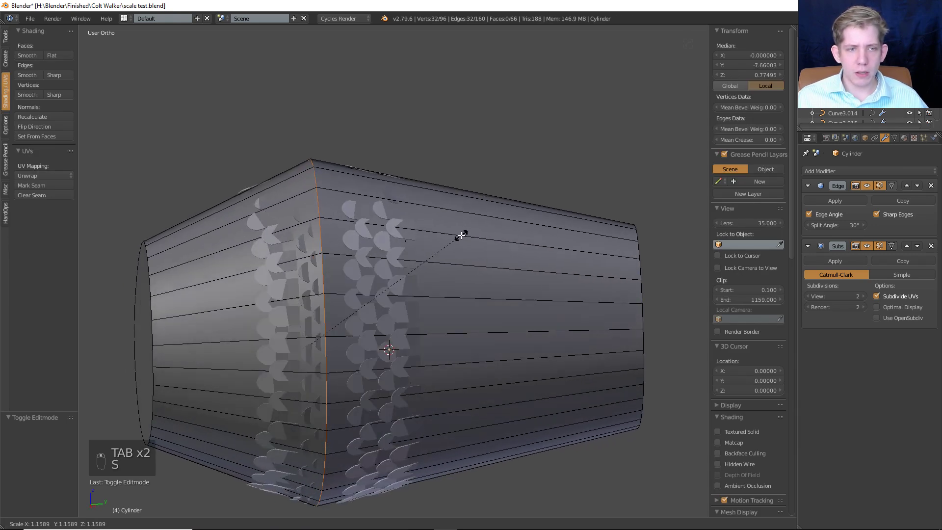
click(465, 239)
key(Tab)
middle_drag(473, 243, 561, 268)
key(z)
key(z)
key(z)
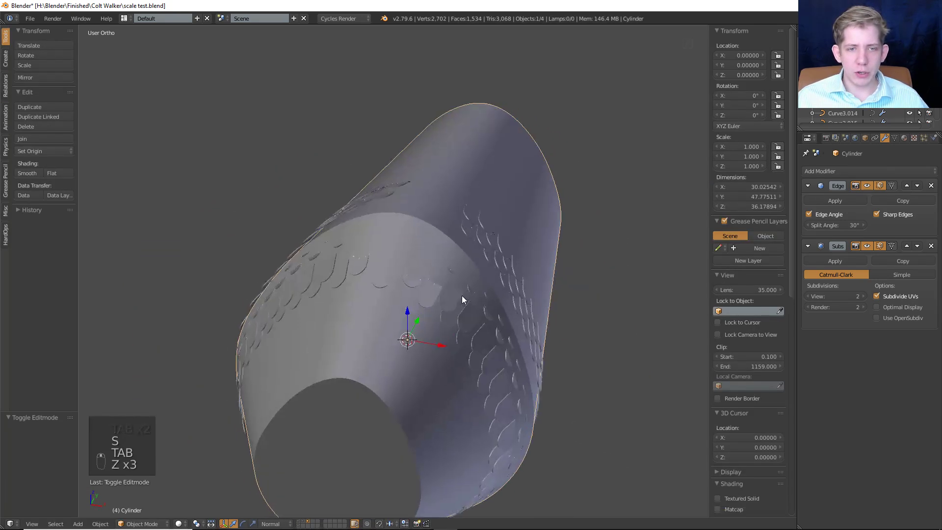
Select the guide curve inside the cylinder in wireframe and open it for editing in the front view.
key(z)
middle_drag(498, 248, 451, 234)
right_click(445, 223)
right_click(420, 226)
right_click(417, 225)
right_click(422, 223)
right_click(423, 221)
key(Tab)
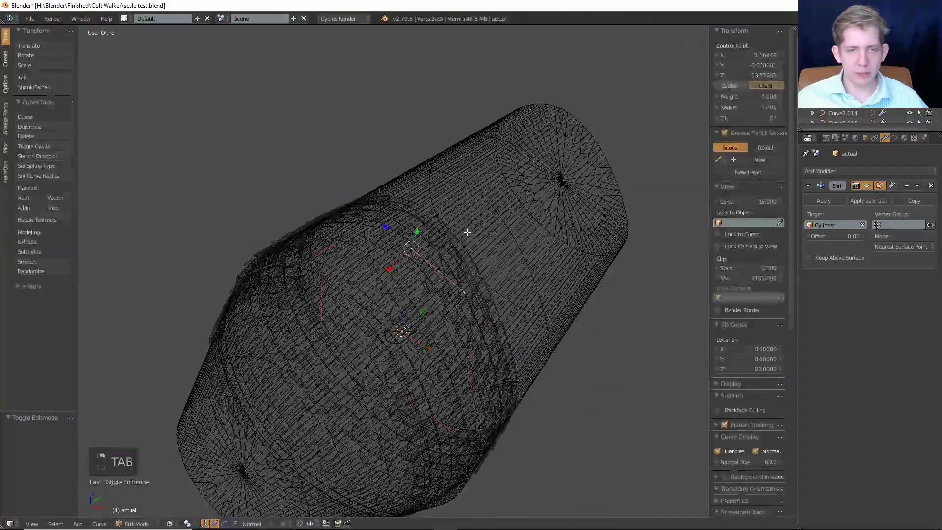
key(KP_1)
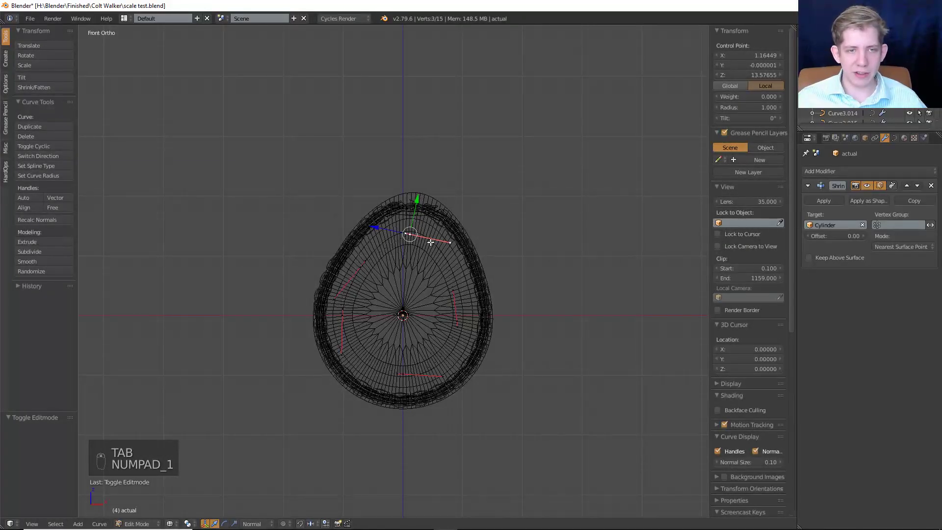
Select the guide curve's topmost control point with circle select and move it just above the cylinder's outline.
key(a)
key(a)
key(a)
key(a)
key(a)
key(c)
click(430, 224)
right_click(429, 224)
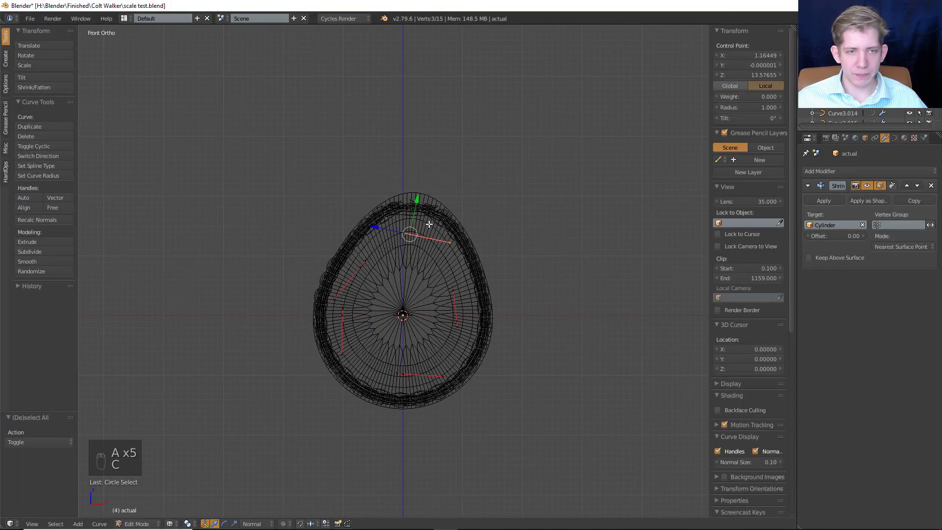
Move the guide curve's right-hand control point outward to the bulged cylinder's outline.
key(a)
key(c)
click(450, 307)
right_click(450, 306)
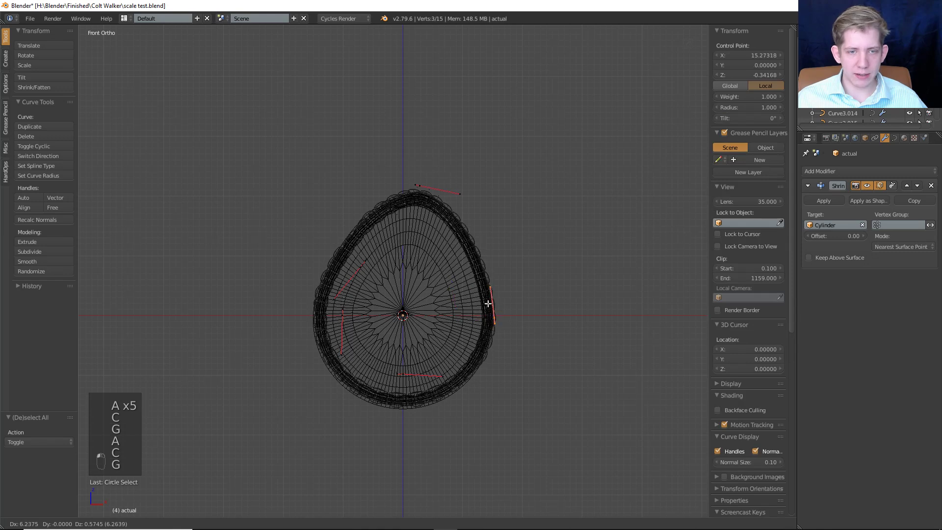
click(487, 303)
Move the guide curve's lowest control point down just below the bulged cylinder's outline.
key(a)
key(c)
click(412, 375)
right_click(412, 374)
key(g)
click(399, 417)
Move the guide curve's left-hand control point outward past the bulged cylinder's outline.
key(a)
key(c)
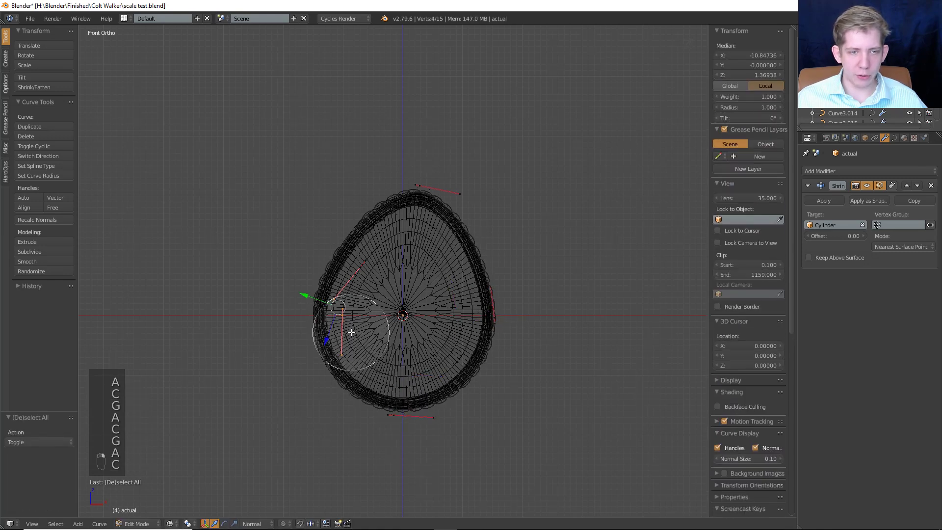
click(347, 316)
right_click(347, 316)
key(g)
click(318, 325)
Move the guide curve's upper-left control point outside the cylinder's outline and rotate its handles to follow the slope.
key(a)
key(c)
click(365, 265)
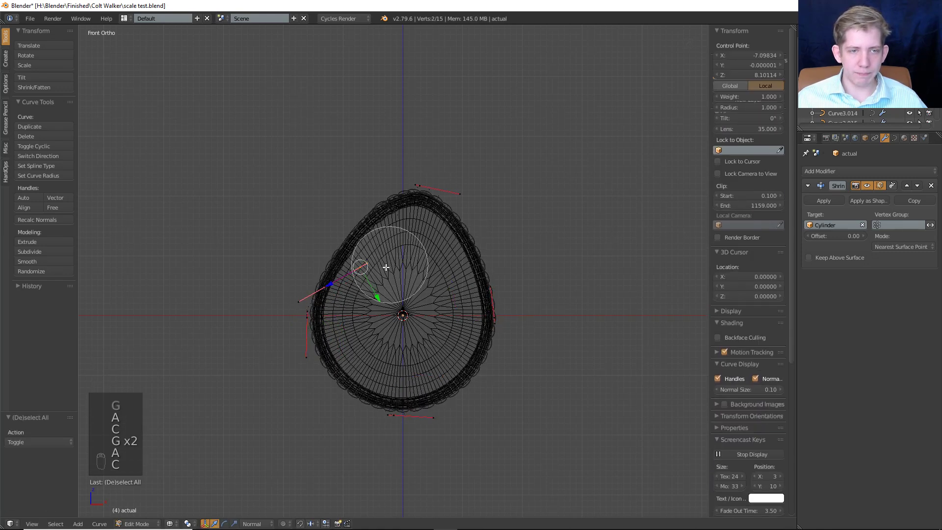
right_click(366, 265)
key(g)
click(363, 193)
key(z)
key(z)
key(r)
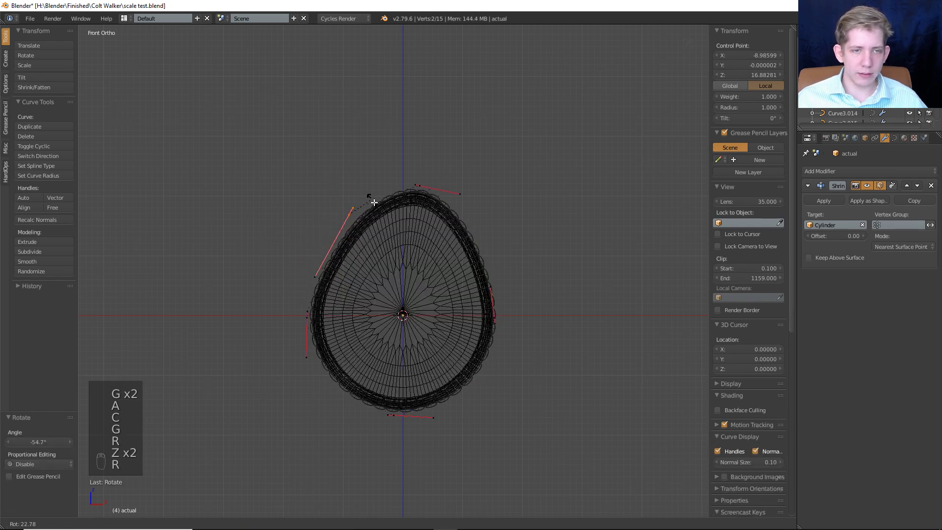
click(370, 199)
key(z)
Examine how the scales and guide curve wrap the bulged cylinder from the side and from above, in solid and wireframe display.
key(Tab)
mouse_move(371, 223)
middle_down()
mouse_move(271, 303)
mouse_move(260, 254)
mouse_move(314, 198)
mouse_move(328, 225)
mouse_move(317, 290)
mouse_move(338, 268)
mouse_move(345, 229)
mouse_move(359, 252)
mouse_move(361, 295)
middle_up()
key(Tab)
scroll(276, 239, up, 2)
key(Tab)
key(z)
key(z)
scroll(324, 355, down, 3)
scroll(337, 320, up, 3)
key(z)
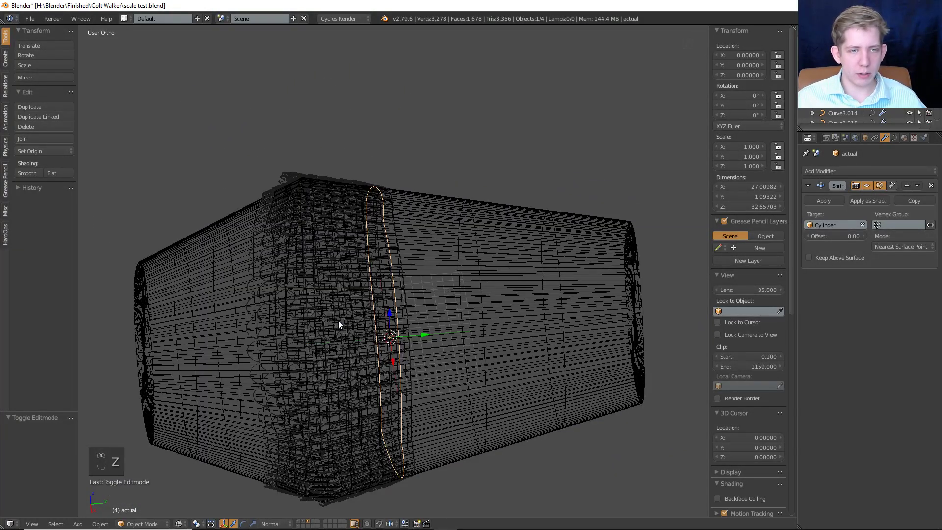
key(z)
key(KP_7)
key(g)
right_click(360, 322)
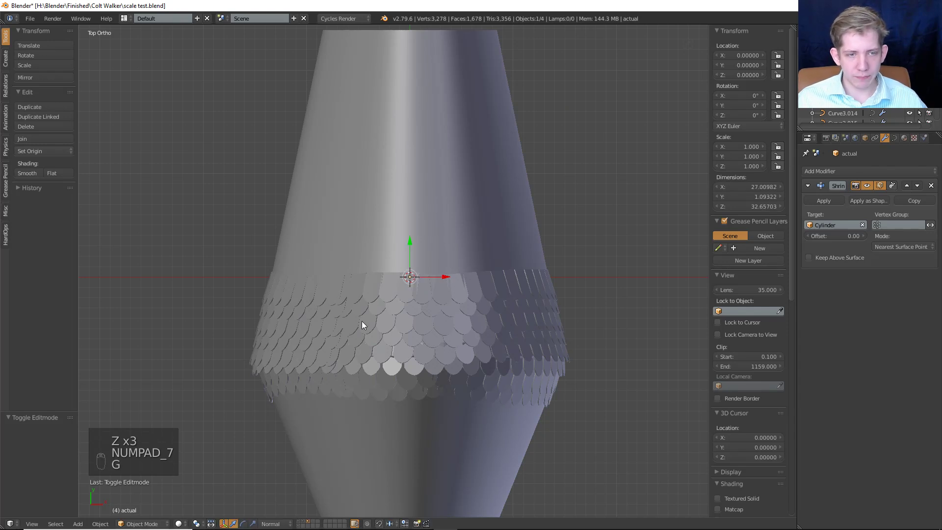
key(z)
key(z)
key(g)
right_click(462, 255)
Try to flatten all of the guide curve's control points by scaling them to 0 along X.
key(Tab)
key(z)
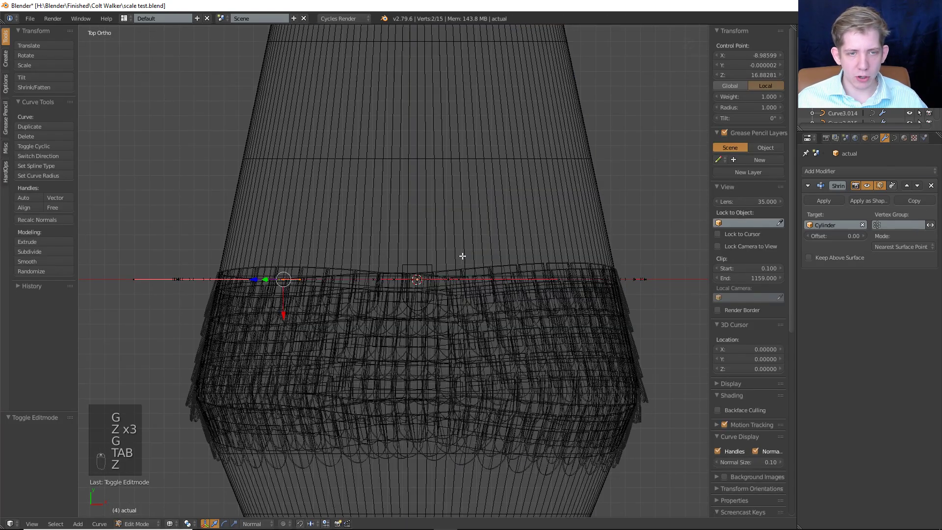
key(a)
key(a)
key(a)
key(s)
key(x)
key(0)
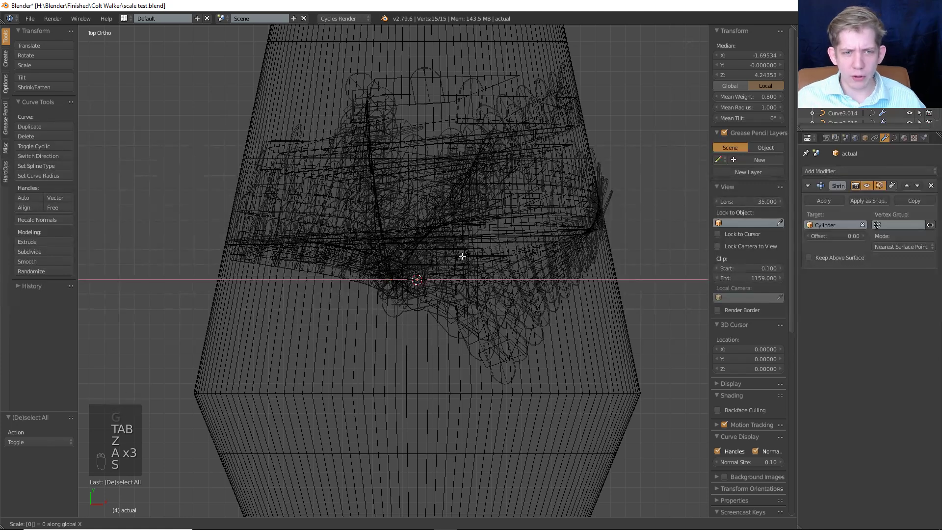
right_click(464, 257)
Apply the guide curve's Shrinkwrap modifier.
key(Tab)
middle_drag(507, 274, 379, 208)
key(KP_7)
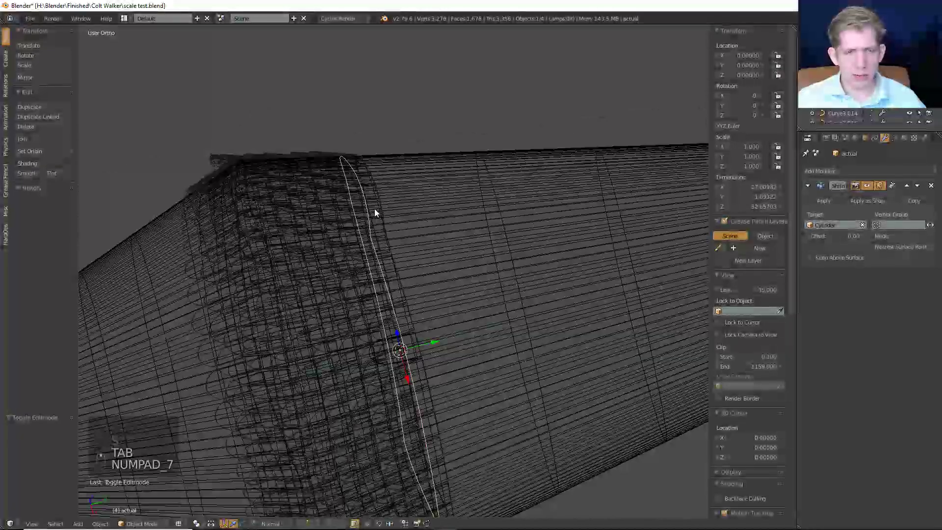
scroll(429, 267, down, 1)
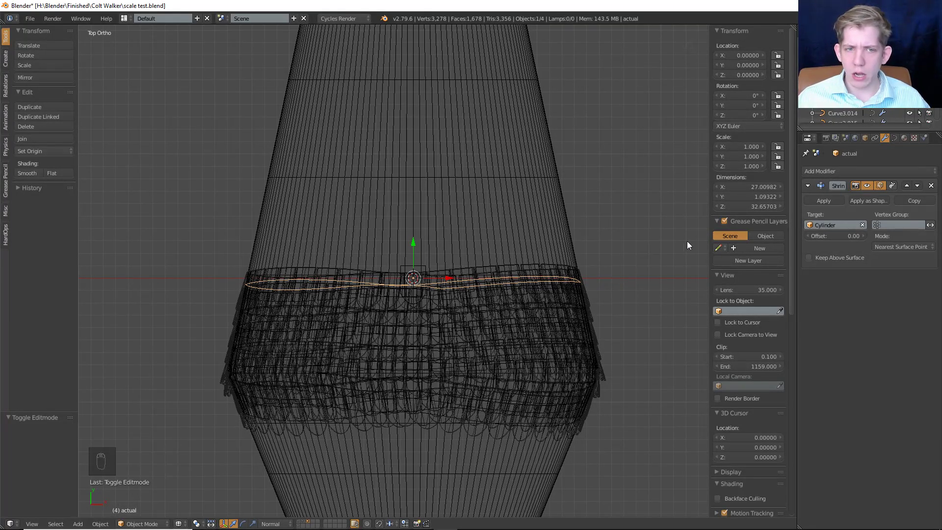
click(825, 201)
middle_drag(588, 228, 543, 202)
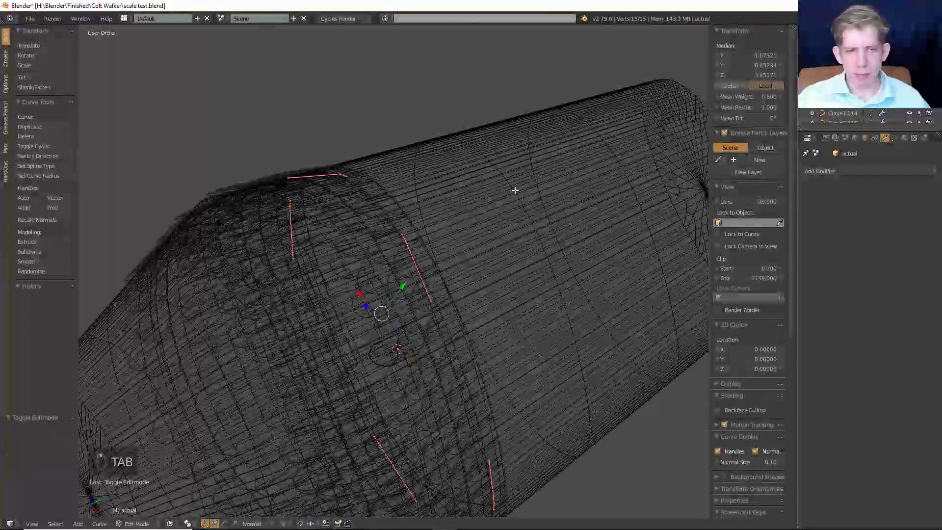
Flatten the guide curve by scaling all of its control points to 0 along Y.
key(KP_7)
key(a)
key(a)
key(a)
key(a)
key(s)
key(y)
key(0)
click(515, 190)
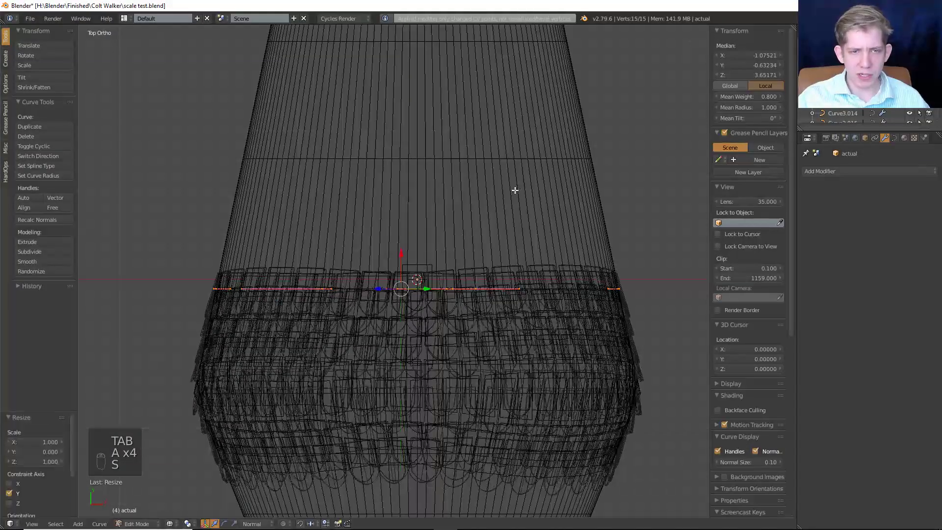
key(Tab)
middle_drag(516, 190, 404, 109)
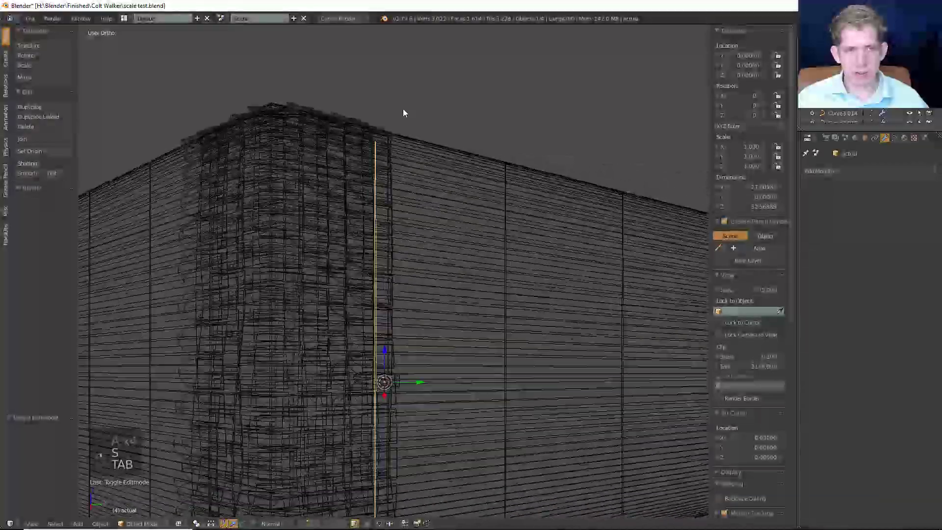
Add a new Shrinkwrap modifier to the guide curve with the Cylinder as its target.
scroll(418, 185, down, 5)
click(822, 170)
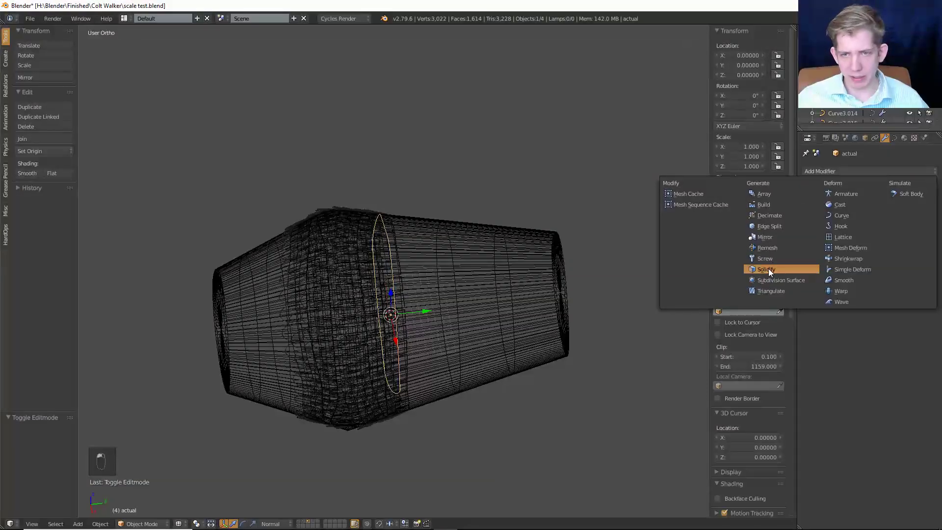
click(830, 258)
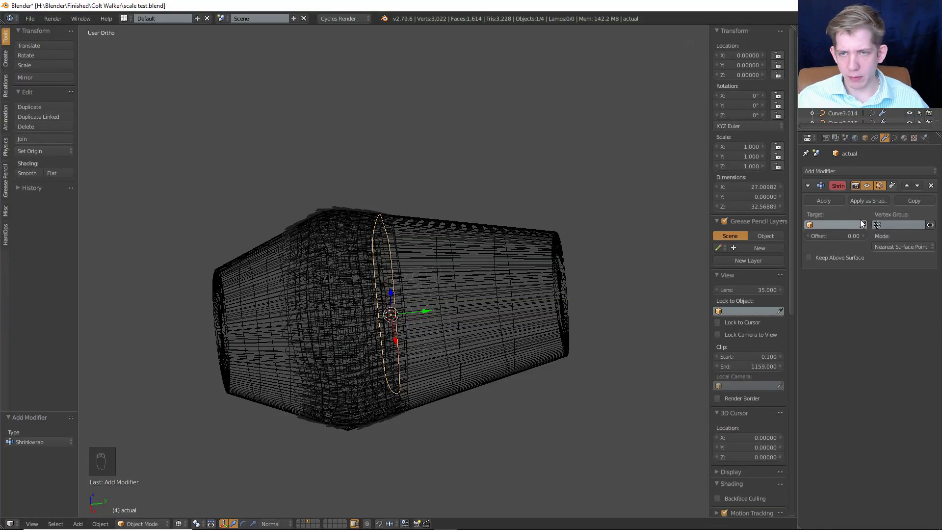
click(408, 236)
Try to flatten the shrinkwrapped guide curve in object mode by scaling it to 0 along Y.
key(KP_7)
key(z)
key(z)
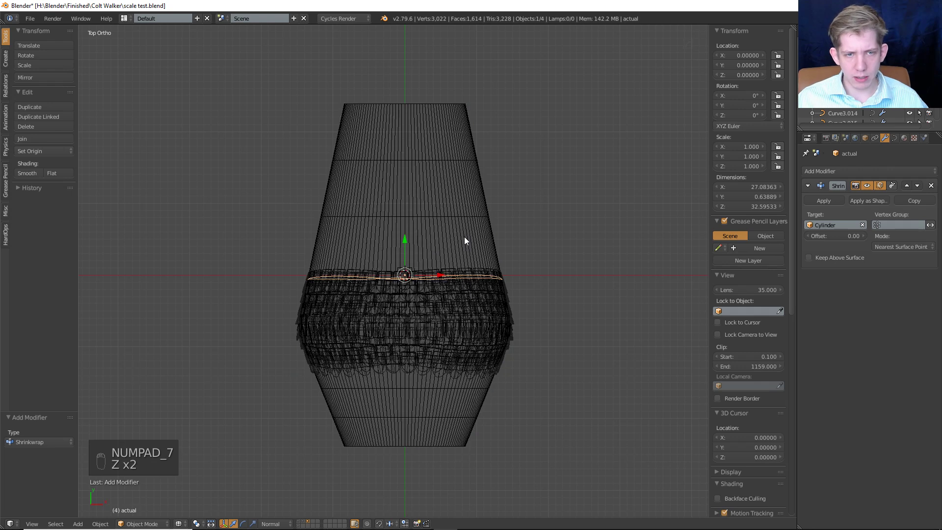
shift+middle_drag(476, 248, 393, 205)
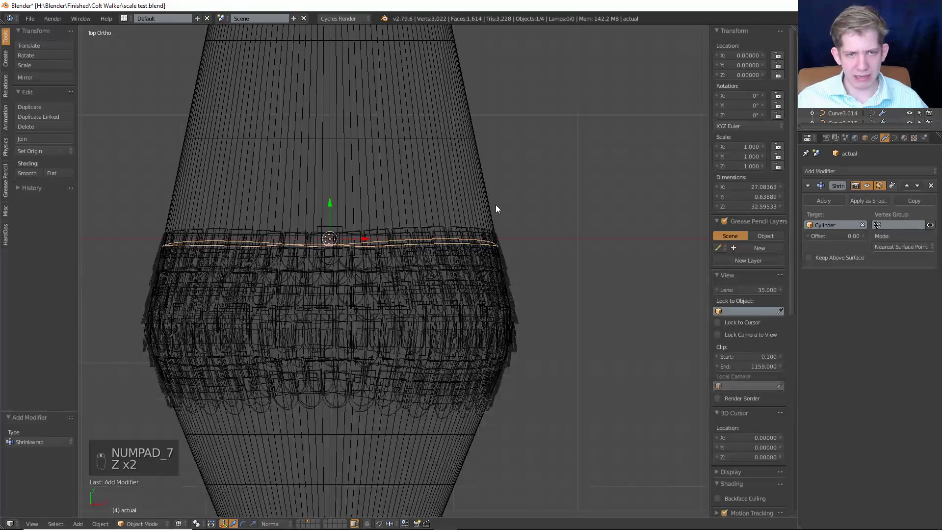
key(s)
right_click(330, 220)
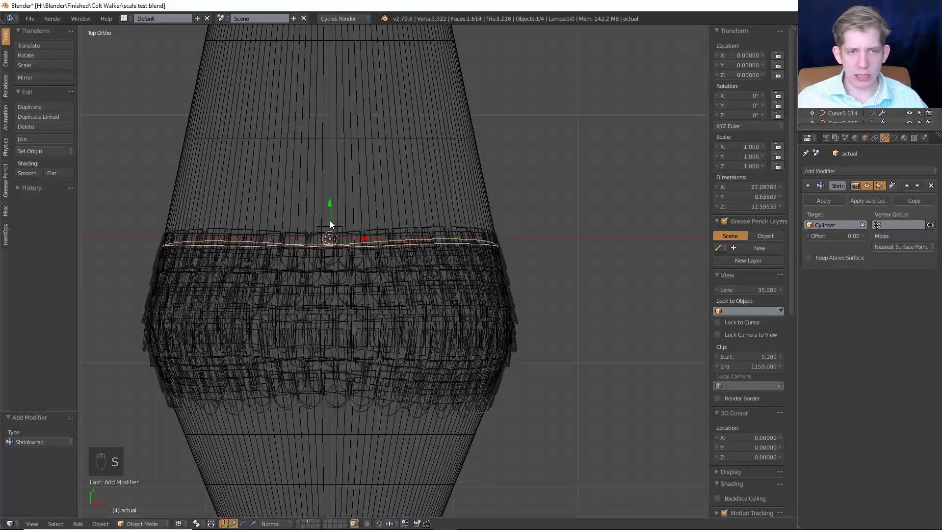
key(s)
key(y)
key(0)
right_click(329, 220)
Try to slide the guide curve along the cylinder's length.
key(z)
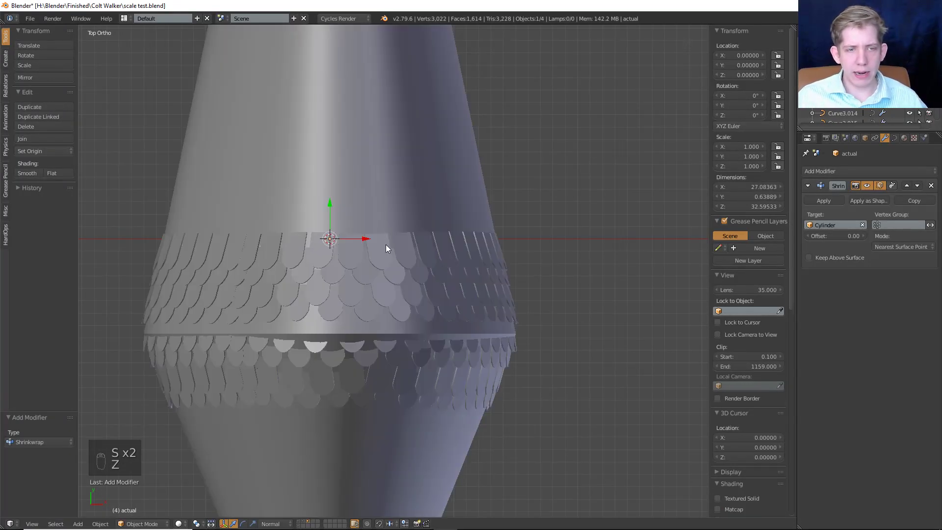
mouse_move(386, 244)
middle_down()
mouse_move(315, 180)
mouse_move(340, 183)
middle_up()
key(g)
key(x)
right_click(433, 217)
key(g)
key(x)
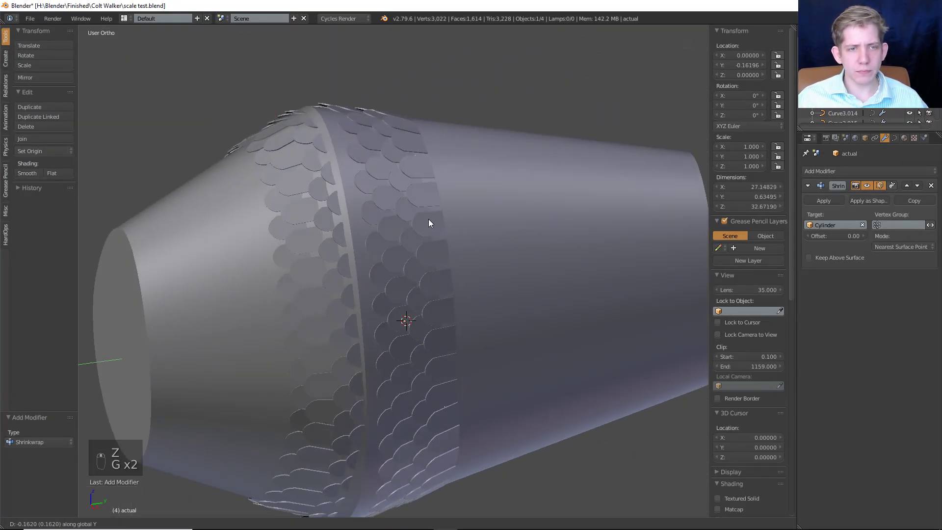
right_click(422, 221)
Try to slide the arrayed scales along the Y axis over the cylinder's bulge.
middle_drag(417, 222, 450, 219)
key(z)
key(z)
right_click(416, 254)
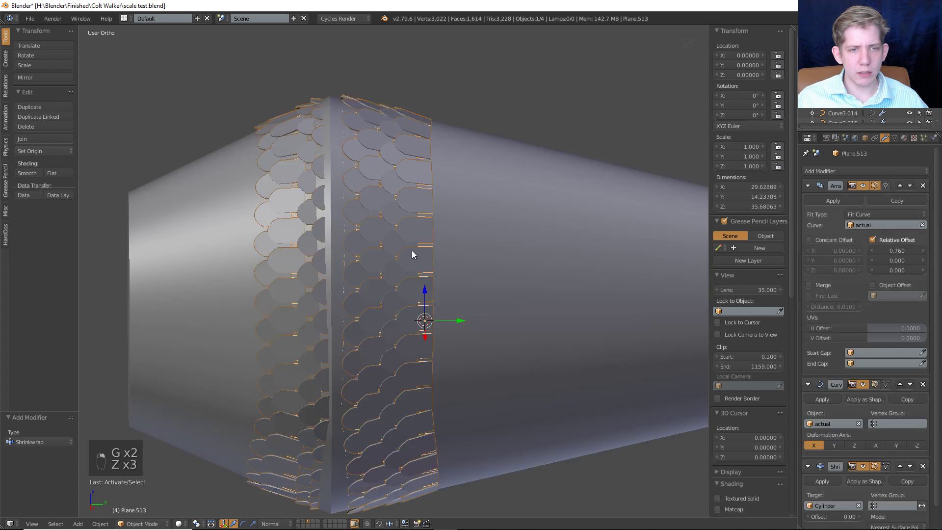
key(g)
key(y)
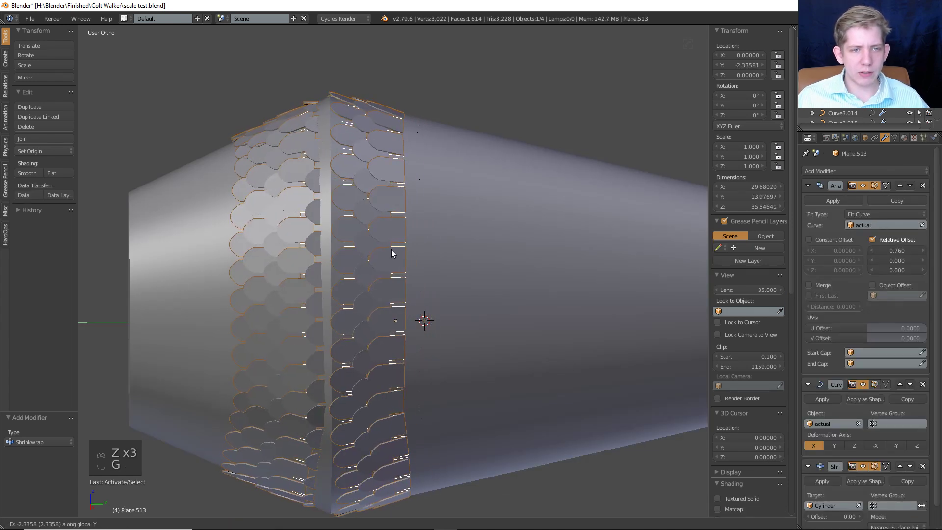
right_click(399, 250)
Scale down the cylinder's middle edge ring so the bulge becomes gentler beneath the scales.
right_click(397, 176)
key(Tab)
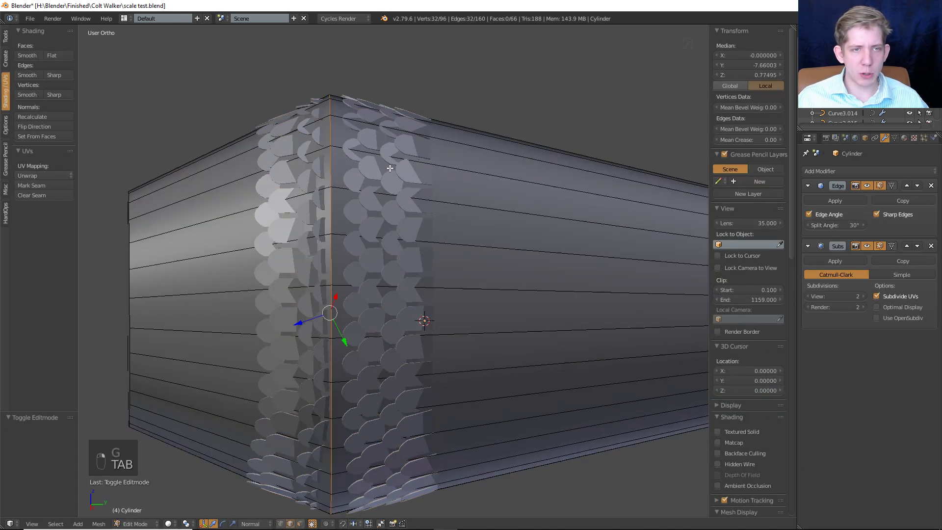
key(s)
click(418, 160)
key(Tab)
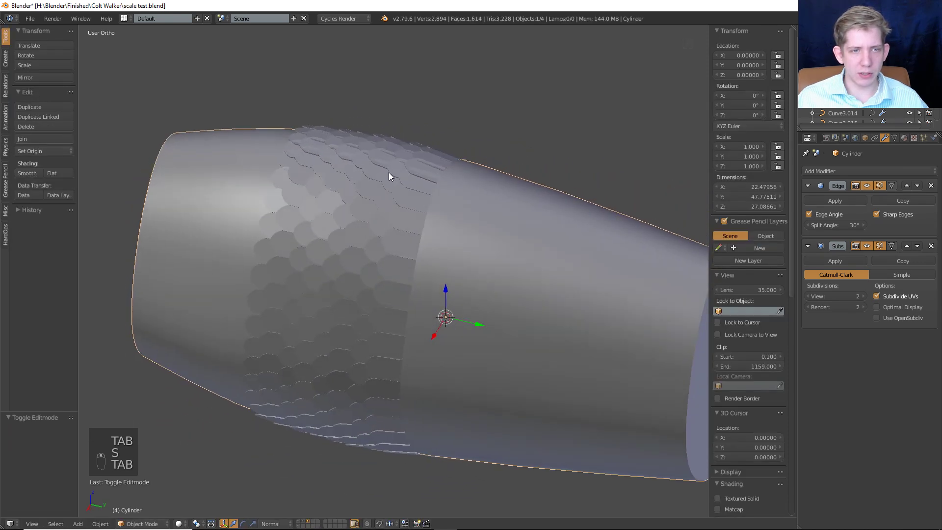
middle_drag(389, 173, 510, 257)
scroll(434, 183, down, 4)
key(Tab)
scroll(418, 142, up, 3)
key(Tab)
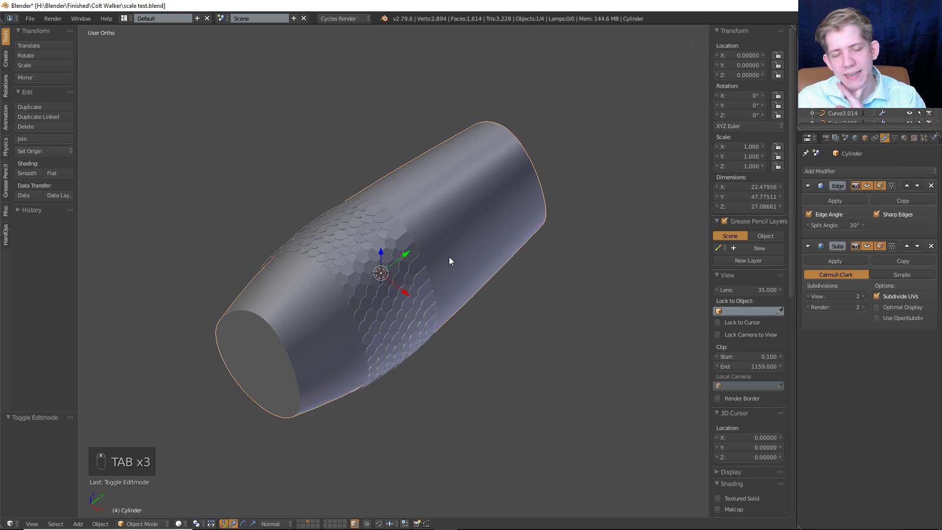
Delete the four selected faces, the half of the scale mesh farthest from its origin, from the arrayed scale object.
middle_drag(450, 260, 385, 222)
key(KP_7)
key(z)
right_click(445, 276)
key(z)
scroll(388, 226, up, 4)
key(z)
key(Tab)
mouse_move(394, 267)
middle_down()
mouse_move(357, 327)
mouse_move(441, 237)
mouse_move(398, 274)
middle_up()
scroll(358, 328, up, 4)
middle_drag(388, 310, 377, 354)
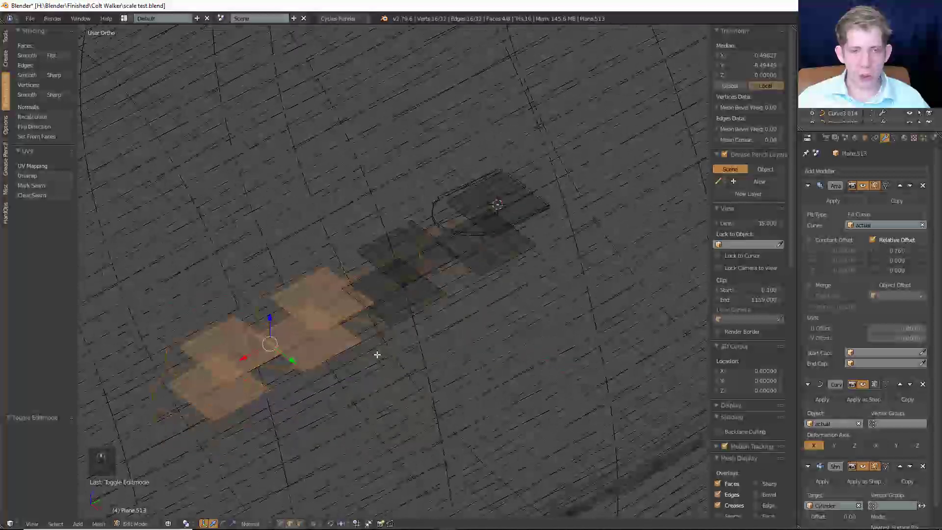
scroll(377, 354, down, 3)
key(z)
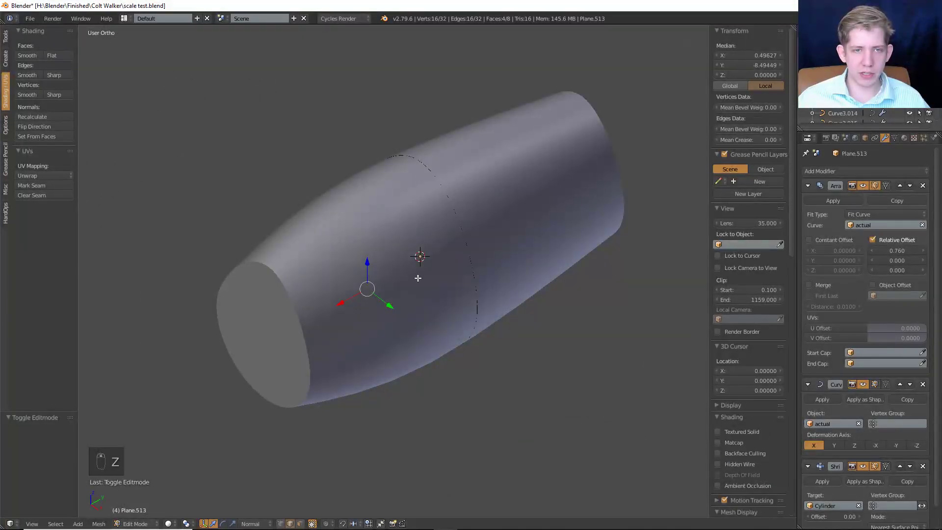
key(z)
scroll(353, 255, up, 3)
middle_drag(370, 301, 318, 319)
key(x)
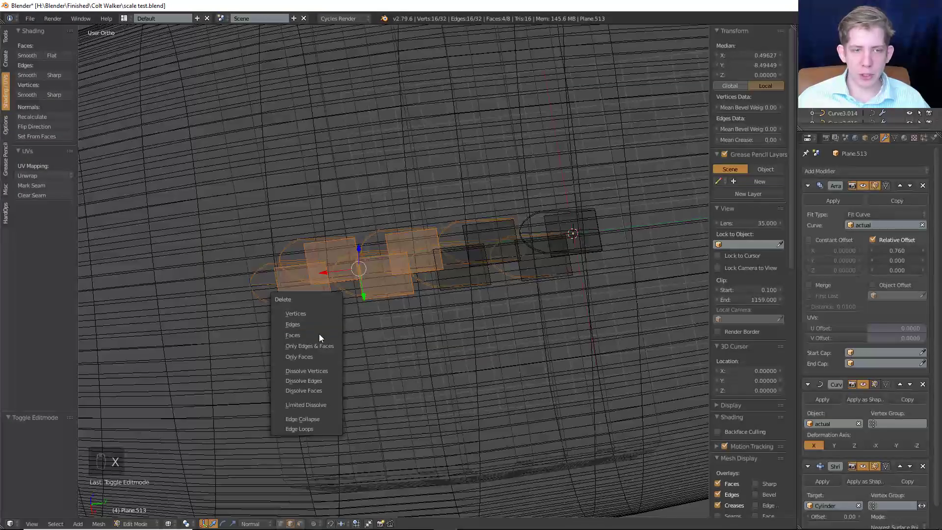
click(319, 333)
Try to delete two more scale faces, the ones farthest from the object's origin.
shift+middle_drag(428, 289, 316, 324)
scroll(382, 322, up, 2)
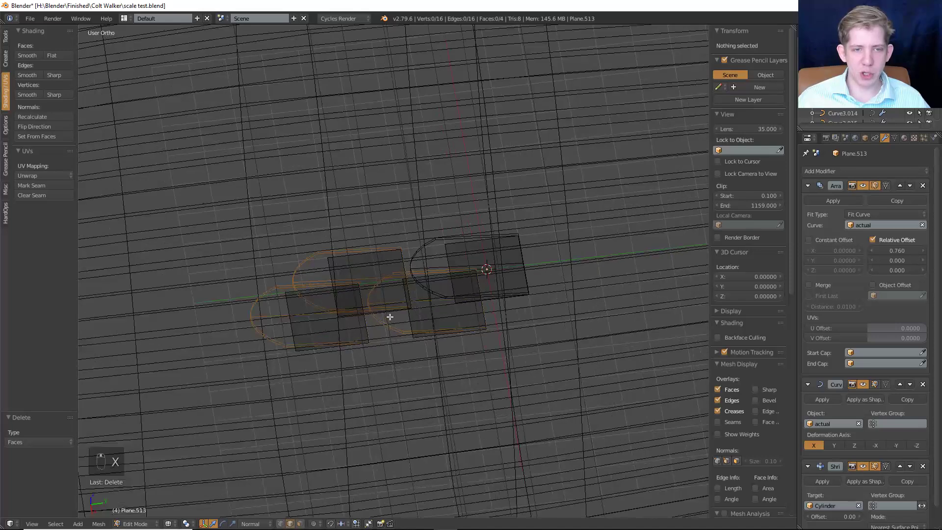
mouse_move(388, 304)
middle_down()
mouse_move(381, 286)
mouse_move(388, 300)
middle_up()
key(c)
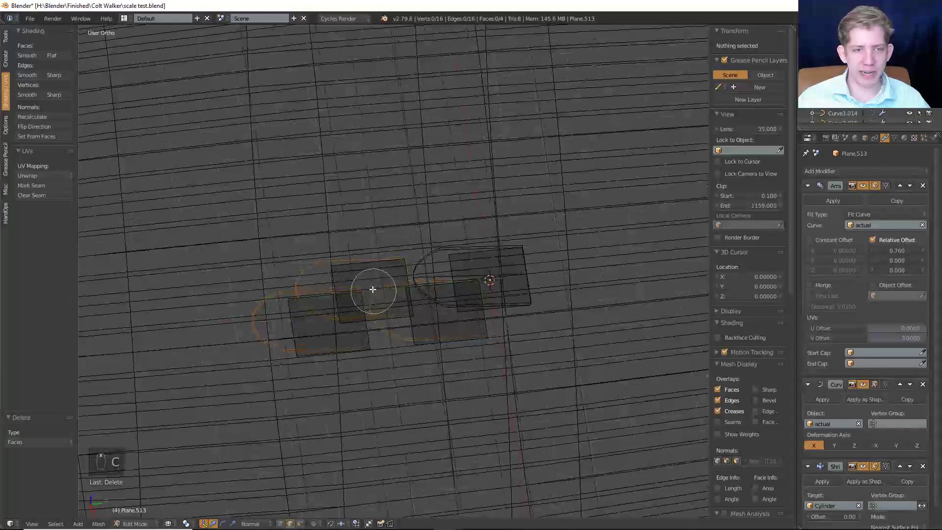
right_click(373, 289)
key(c)
click(370, 284)
right_click(366, 289)
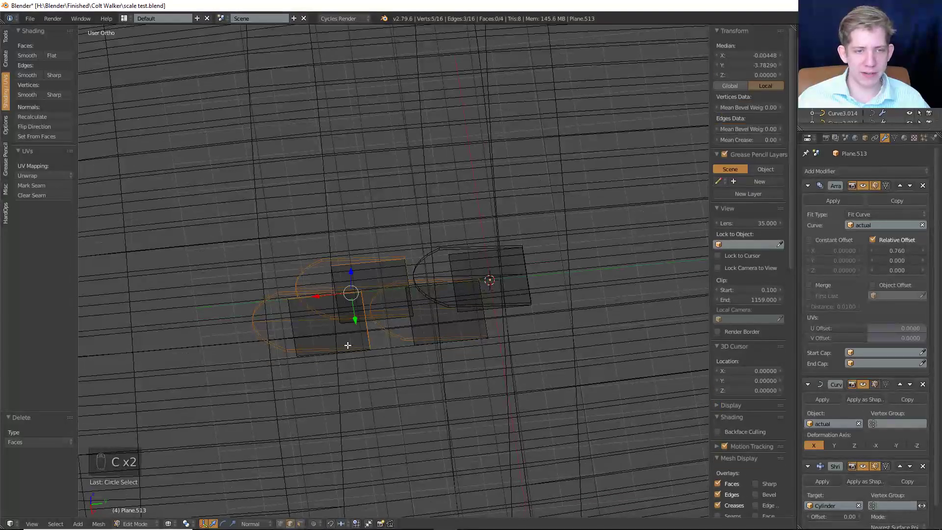
click(302, 524)
right_click(339, 312)
shift+right_click(368, 294)
key(x)
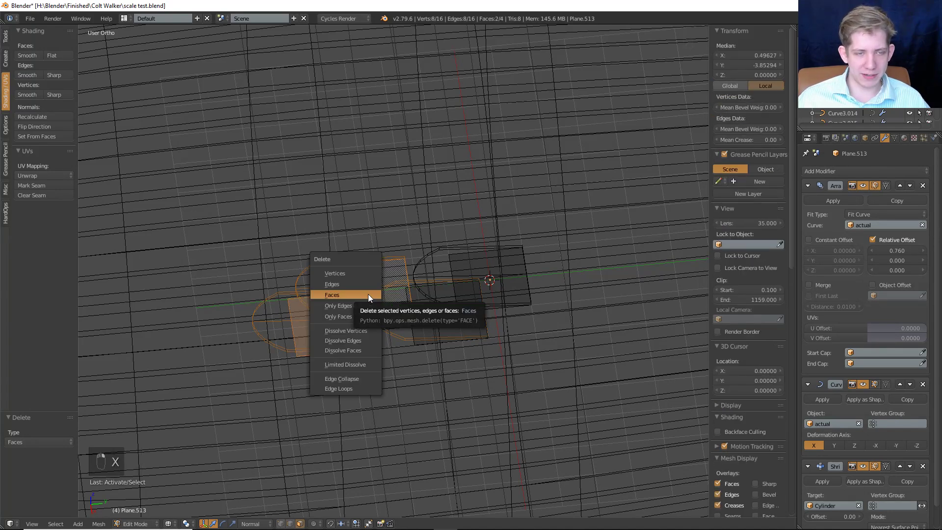
click(368, 294)
key(ctrl+z)
Leave edit mode and try to slide the shortened scale band along the Y axis.
key(z)
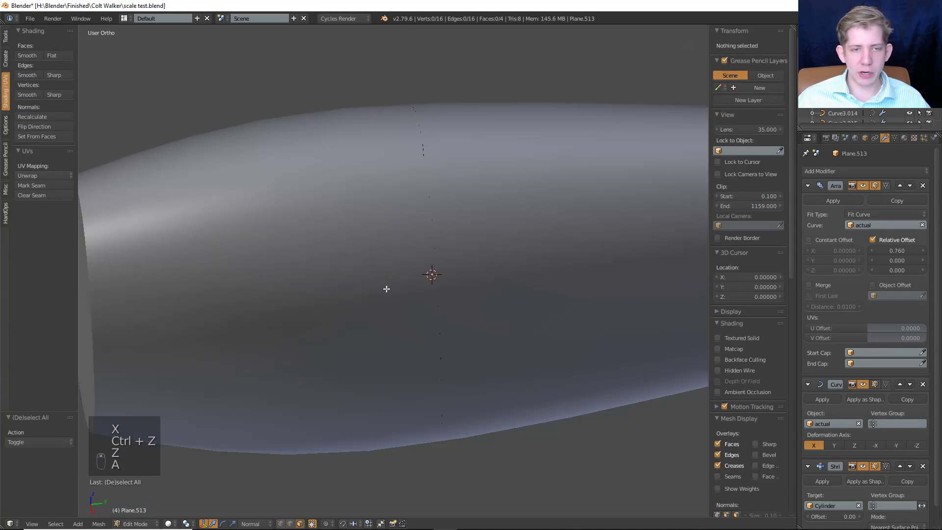
key(a)
key(Tab)
key(z)
key(z)
scroll(367, 256, down, 4)
key(g)
middle_click(382, 257)
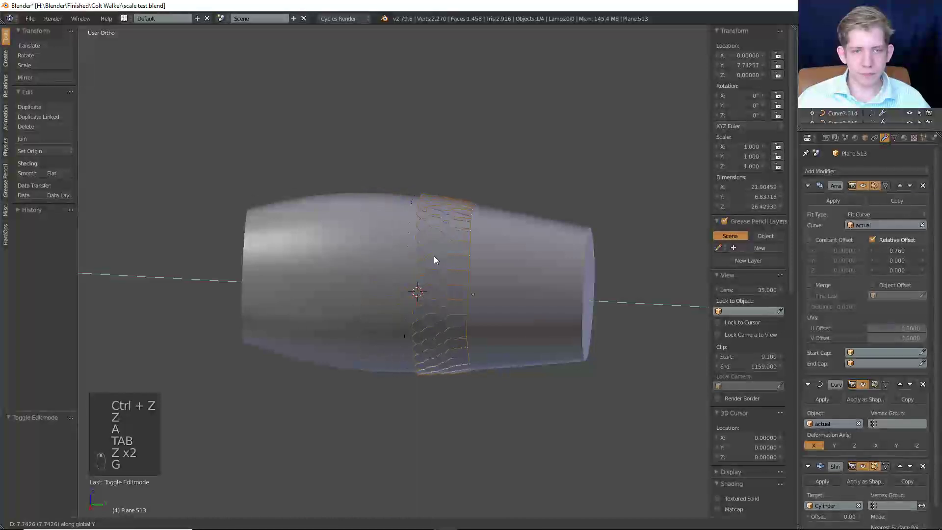
right_click(466, 257)
Select the cylinder in wireframe display and hide it to isolate the scale band.
key(z)
key(a)
key(a)
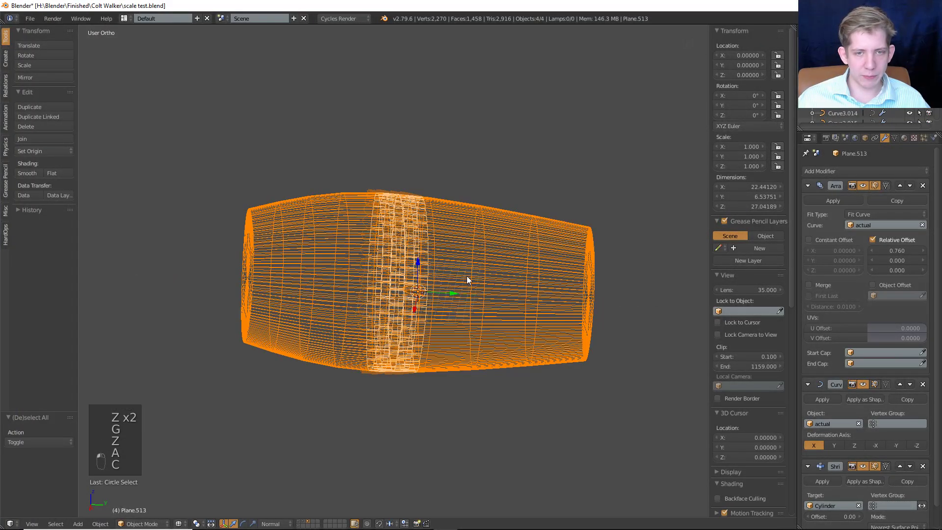
shift+right_click(538, 273)
right_click(558, 281)
key(j)
key(h)
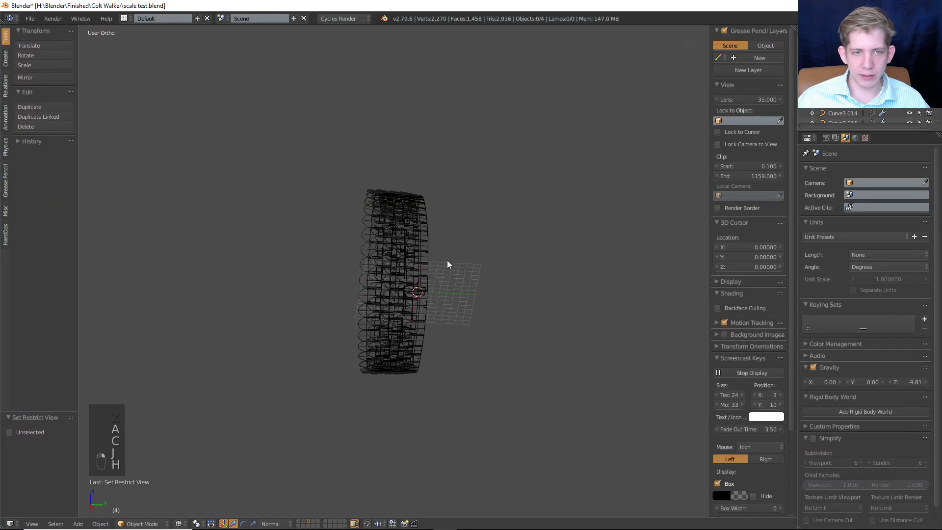
Move the whole scale band along the cylinder in the positive Y direction and unhide the cylinder.
key(c)
click(390, 292)
key(h)
key(ctrl+z)
key(g)
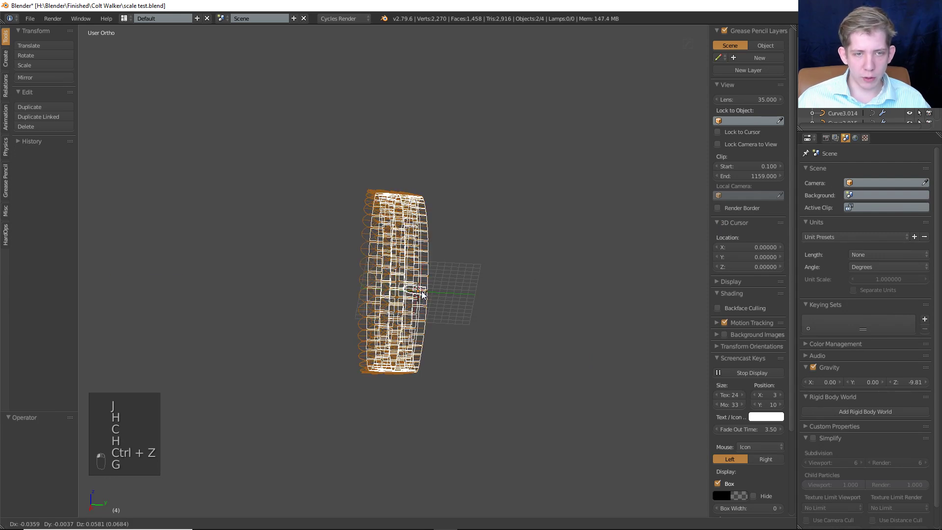
click(511, 290)
key(z)
key(a)
key(alt+h)
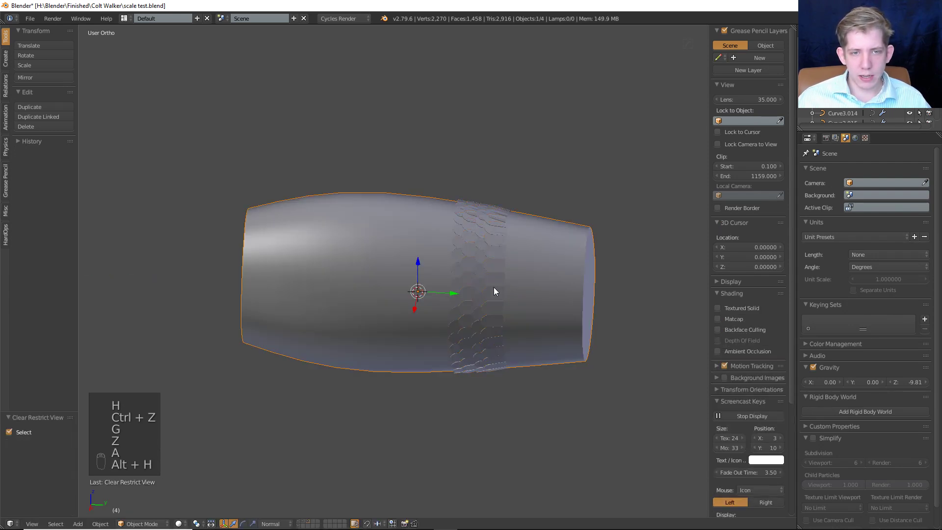
Duplicate the scale band with its guide objects and move the copy -6.697 along the Y axis.
key(z)
key(a)
key(c)
click(491, 274)
scroll(564, 274, up, 3)
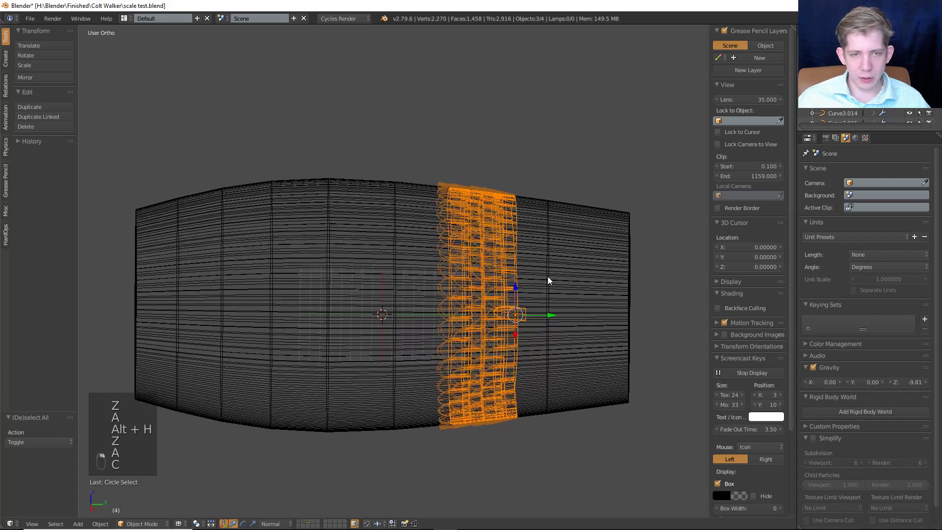
key(shift+d)
right_click(549, 277)
key(g)
key(y)
click(481, 275)
key(z)
scroll(511, 256, up, 3)
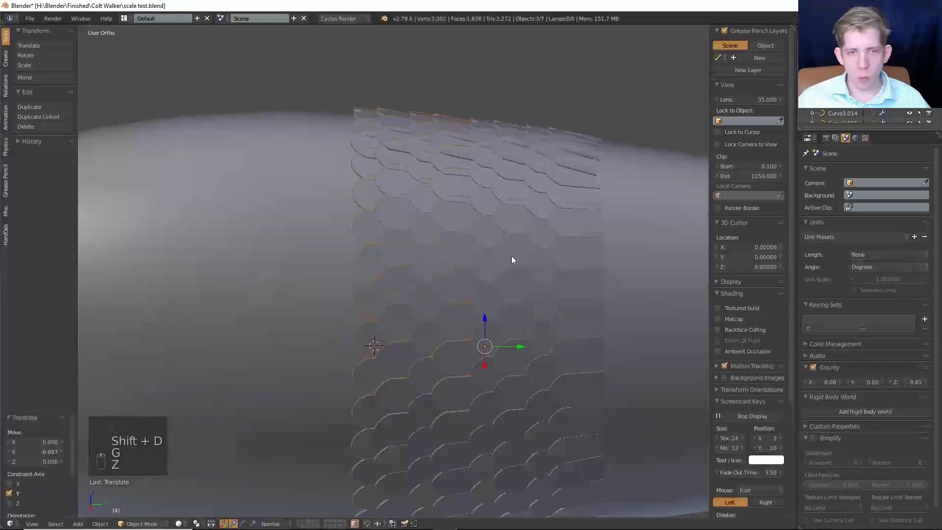
Move the duplicated band a further -0.389 along Y to line its rows up with the original band.
middle_drag(511, 257, 483, 385)
key(g)
key(y)
click(466, 278)
scroll(466, 278, down, 3)
key(z)
key(z)
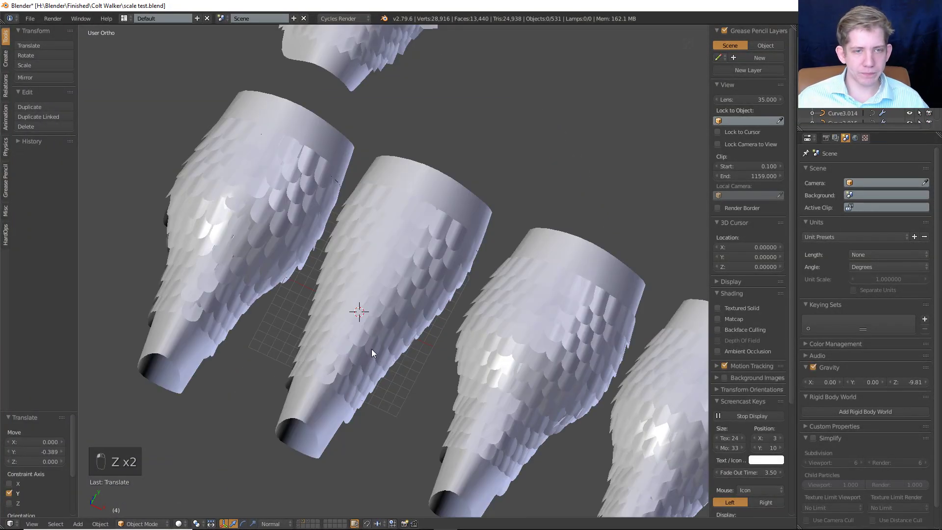
Examine the middle large armor example from above in wireframe, including the base scale strip in edit mode.
key(KP_7)
scroll(413, 311, up, 2)
scroll(417, 279, down, 2)
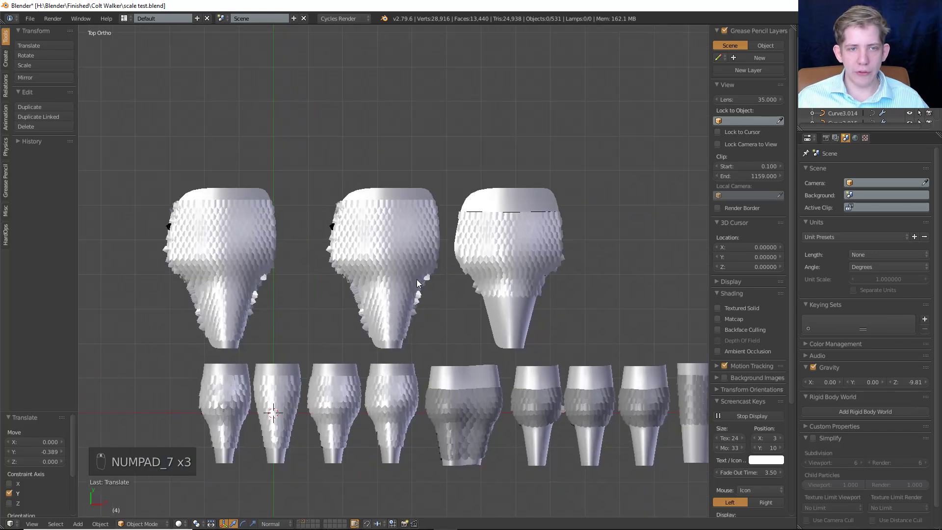
scroll(416, 279, up, 4)
right_click(419, 274)
key(Tab)
key(z)
key(a)
key(a)
key(a)
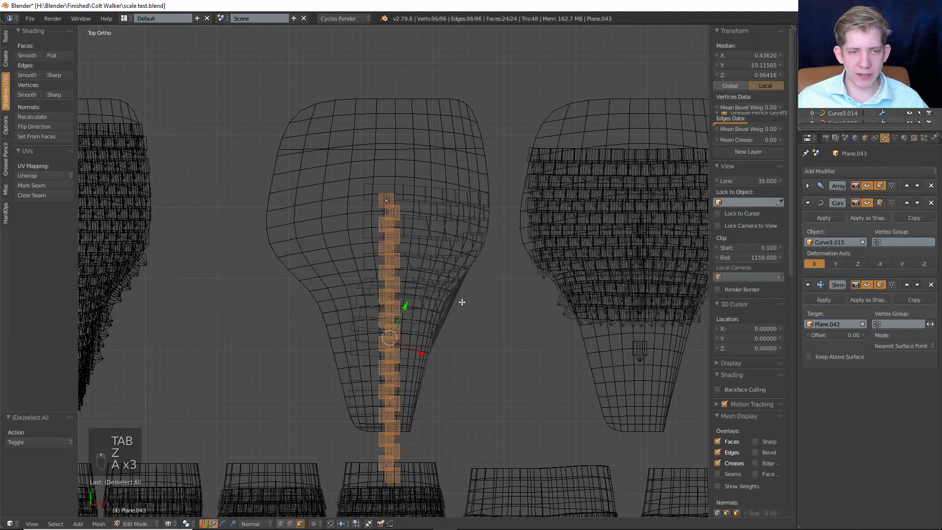
scroll(460, 302, down, 2)
key(Tab)
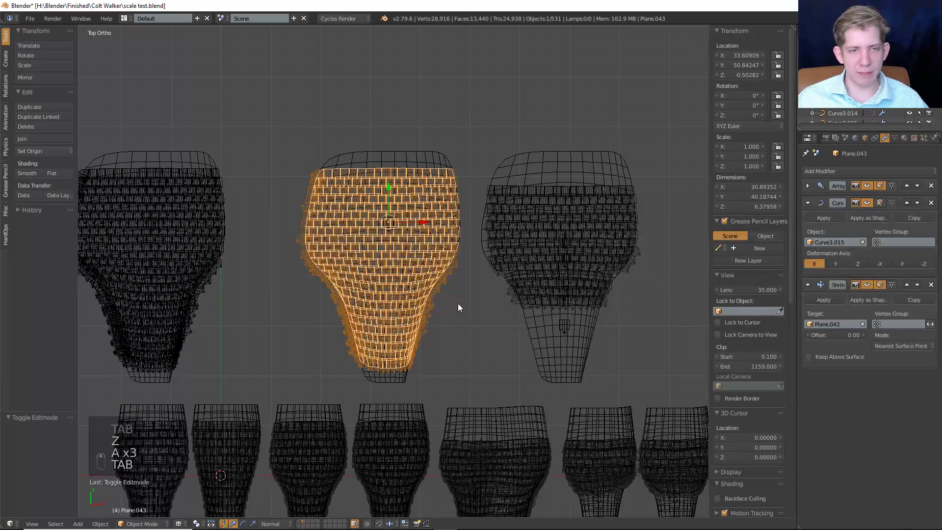
Examine the middle example's base scale strip from the side in edit mode and its wrapped scales in solid shading.
middle_drag(449, 294, 402, 238)
key(Tab)
scroll(439, 264, up, 5)
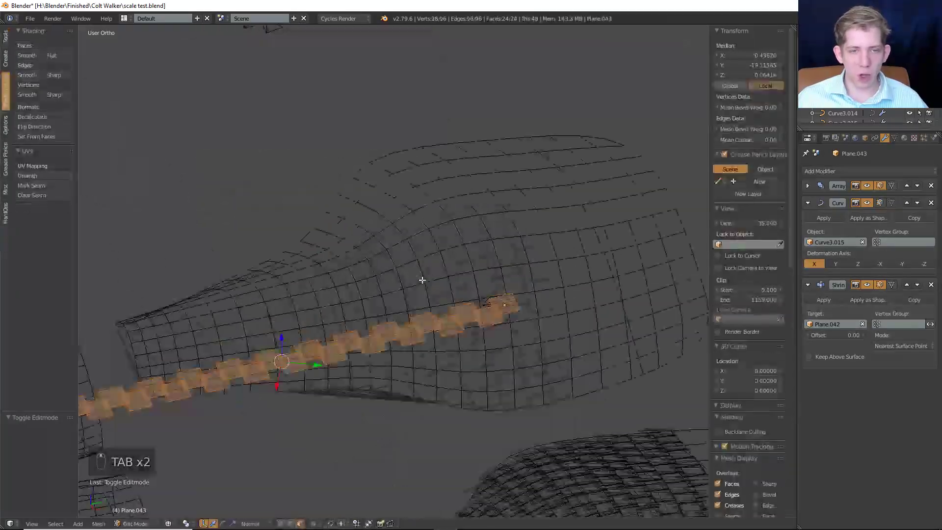
mouse_move(423, 280)
middle_down()
mouse_move(397, 263)
mouse_move(372, 273)
mouse_move(330, 262)
mouse_move(374, 270)
mouse_move(568, 254)
middle_up()
key(Tab)
key(z)
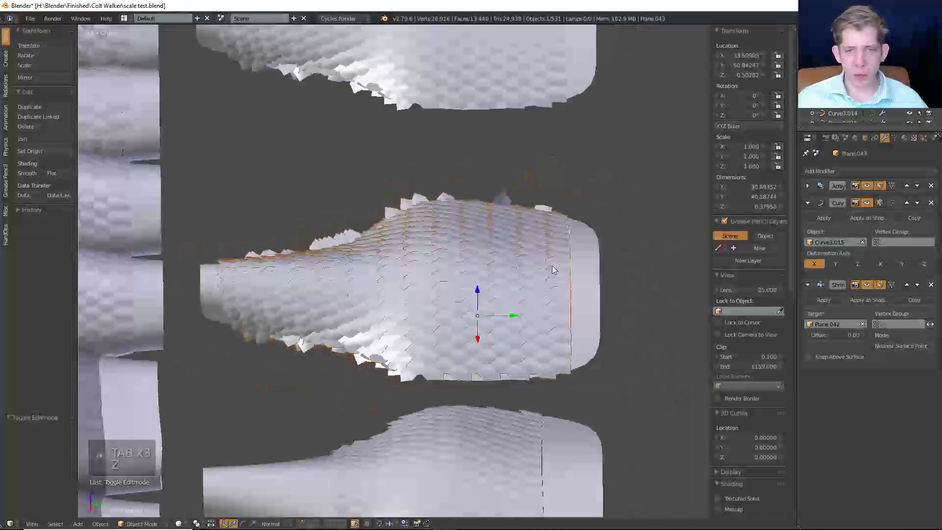
Hide the middle example's scale mesh and inspect the guide curve near the wide end and its control points.
key(z)
right_click(565, 249)
right_click(561, 246)
key(h)
right_click(561, 247)
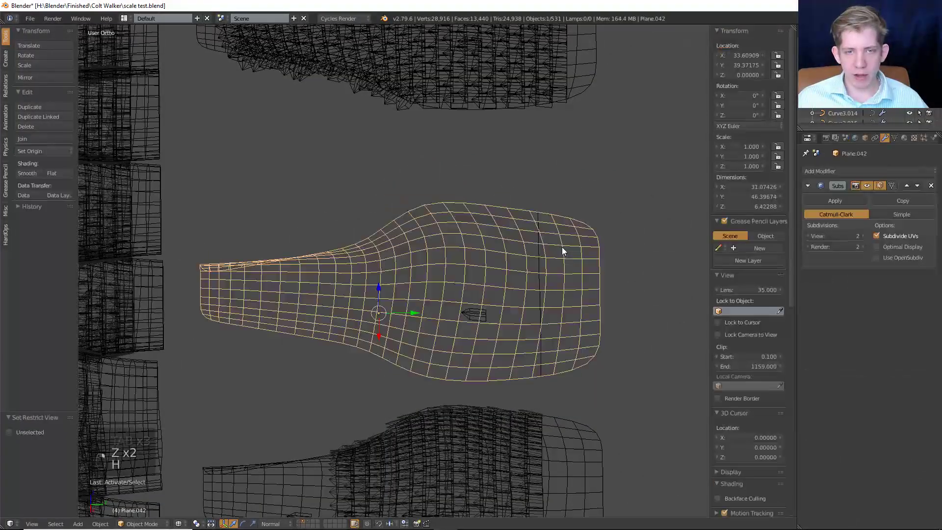
right_click(539, 246)
key(KP_7)
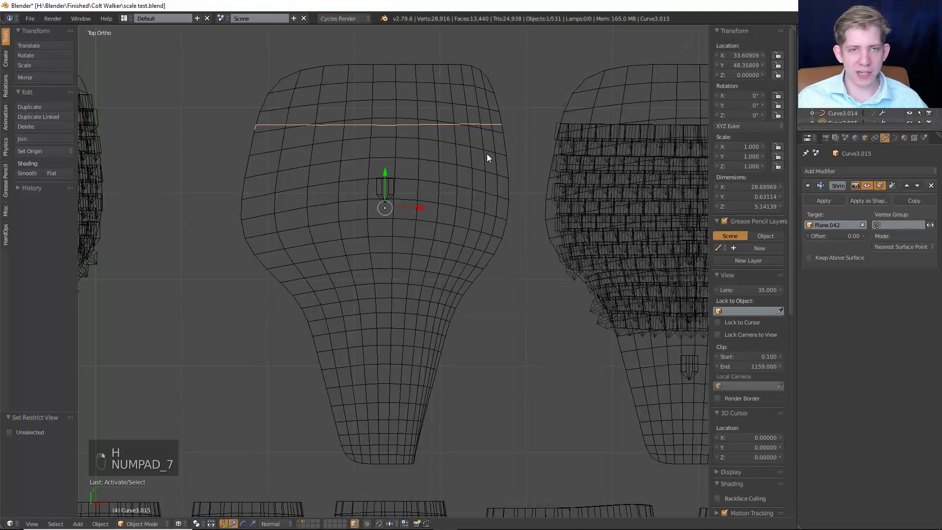
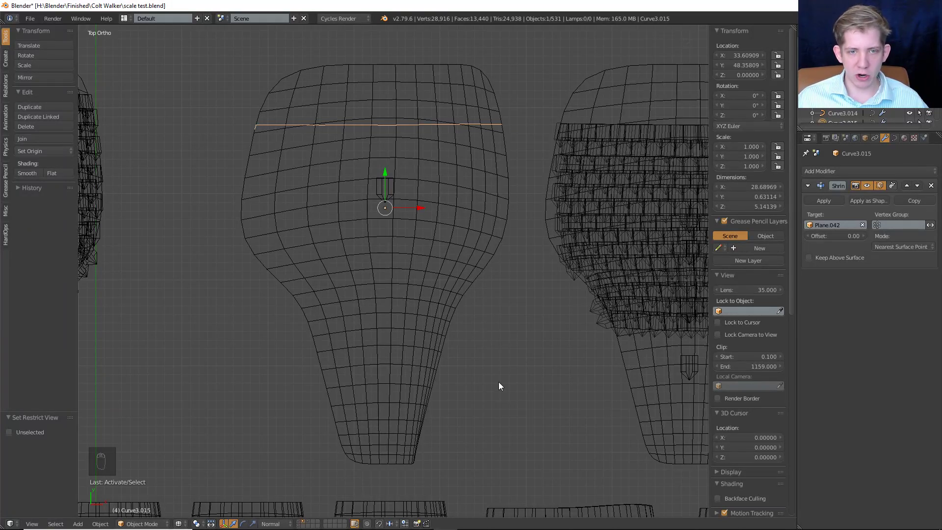
key(Tab)
key(Tab)
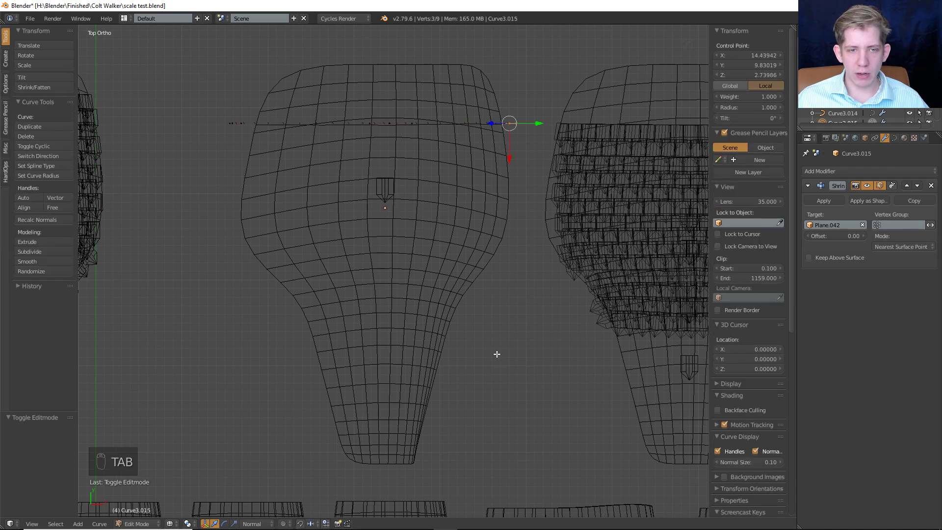
Unhide the scale mesh and examine the scales along the example's edges at an angle and from above.
key(alt+h)
key(z)
middle_drag(443, 375, 405, 333)
scroll(403, 287, up, 6)
scroll(424, 289, down, 8)
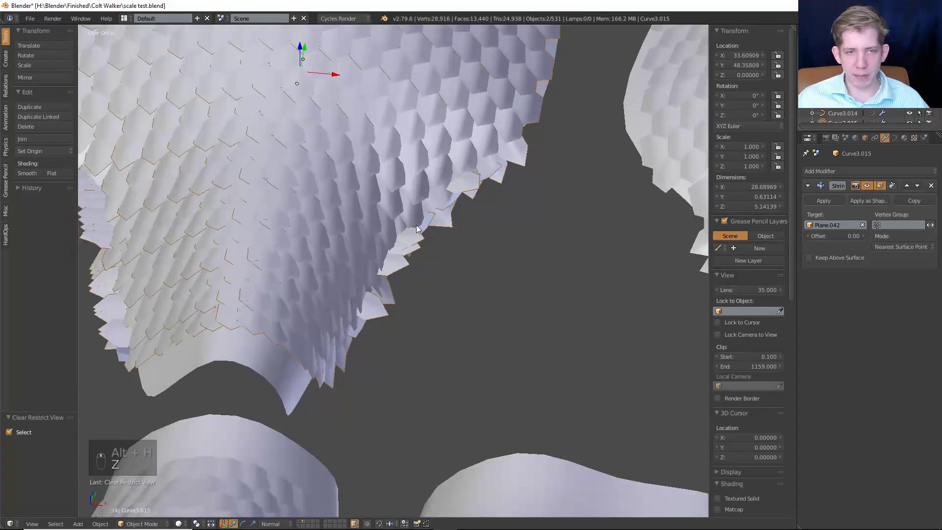
key(KP_7)
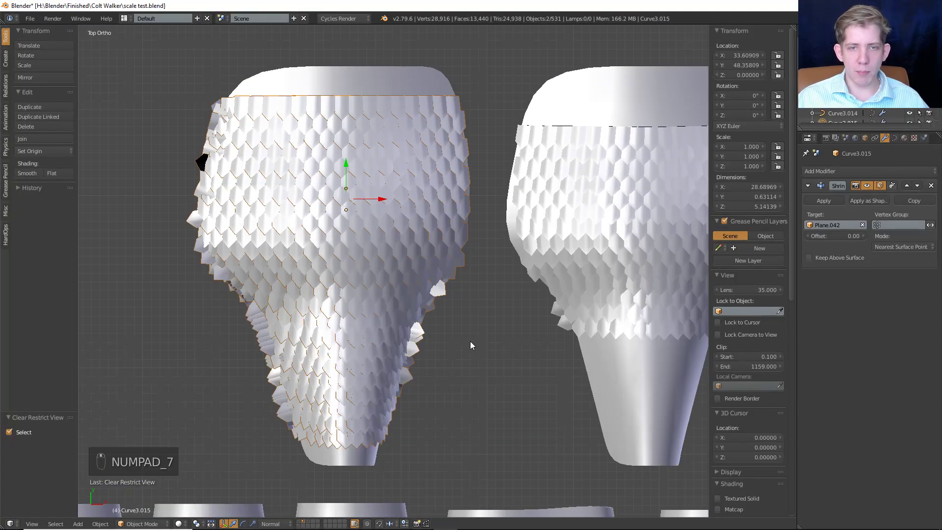
Inspect the separate scale bands and the base surface of the neighboring large example by selecting each in wireframe.
key(z)
right_click(529, 262)
right_click(559, 258)
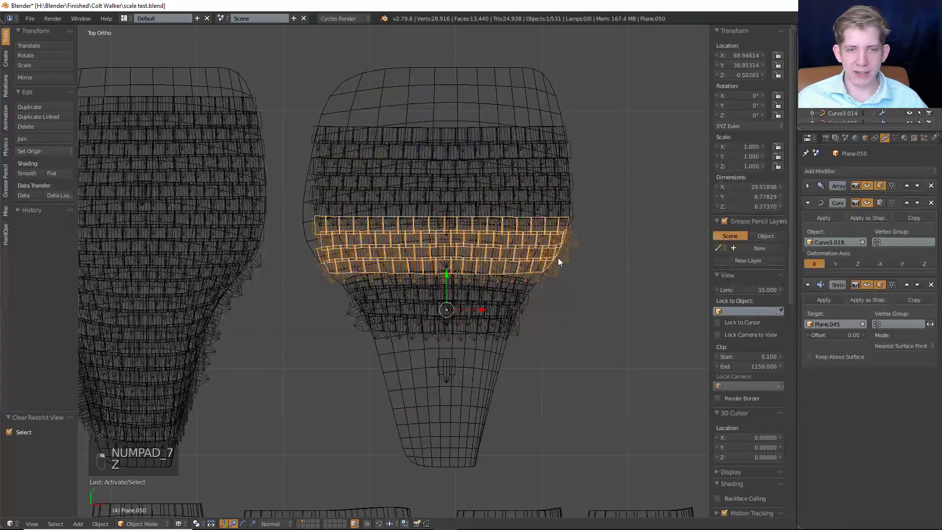
key(z)
key(z)
right_click(562, 160)
right_click(515, 309)
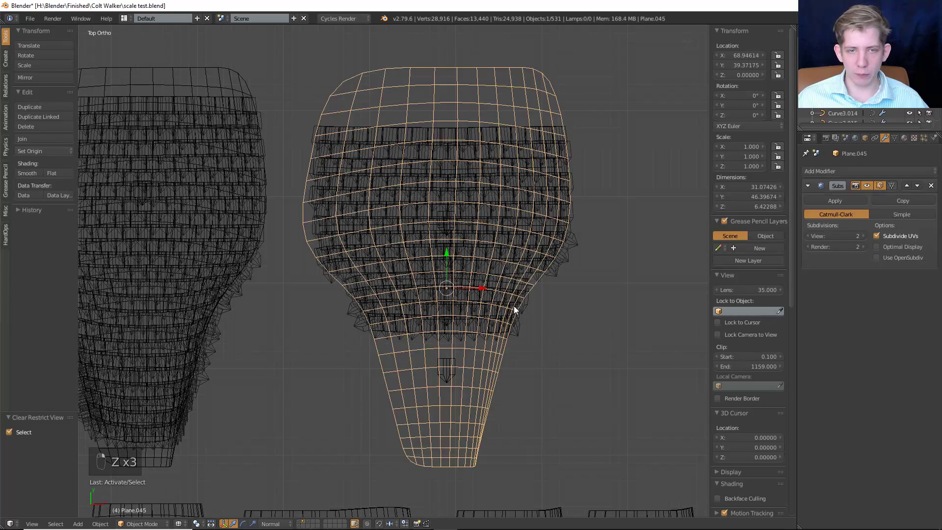
right_click(525, 296)
right_click(578, 239)
right_click(556, 152)
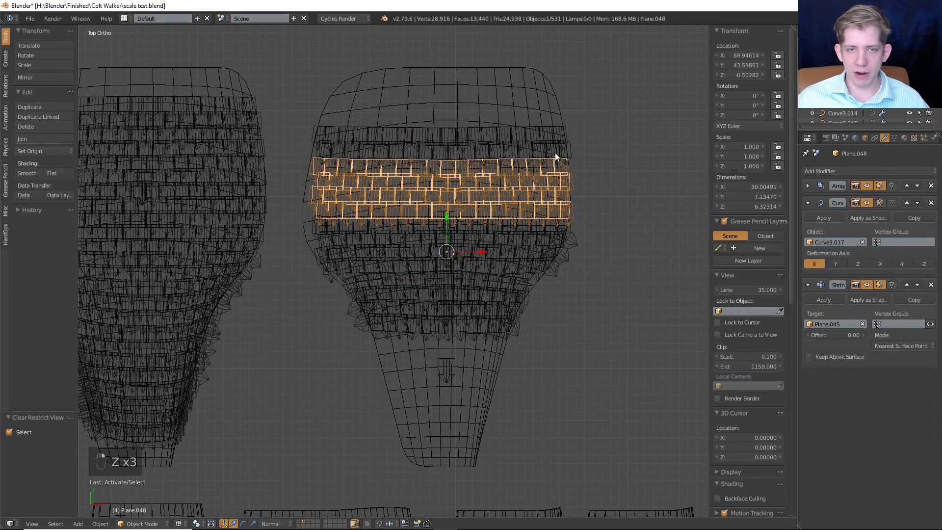
right_click(555, 152)
right_click(509, 276)
right_click(512, 272)
right_click(511, 275)
right_click(514, 283)
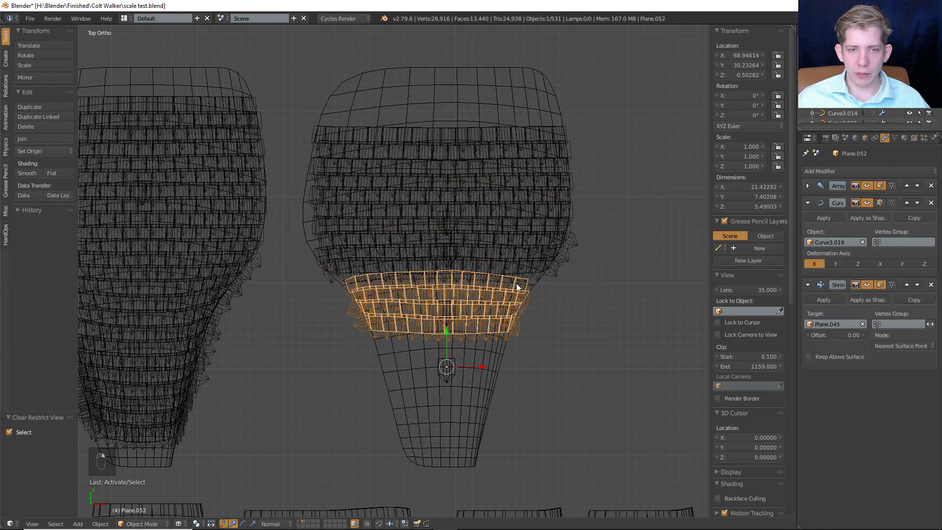
Edit the lowest band's guide curve, moving one end point outward by 7.751 on X and -1.425 on Y.
right_click(517, 284)
mouse_move(520, 286)
middle_down()
mouse_move(536, 230)
mouse_move(514, 247)
mouse_move(527, 308)
middle_up()
key(z)
key(Tab)
key(z)
key(KP_7)
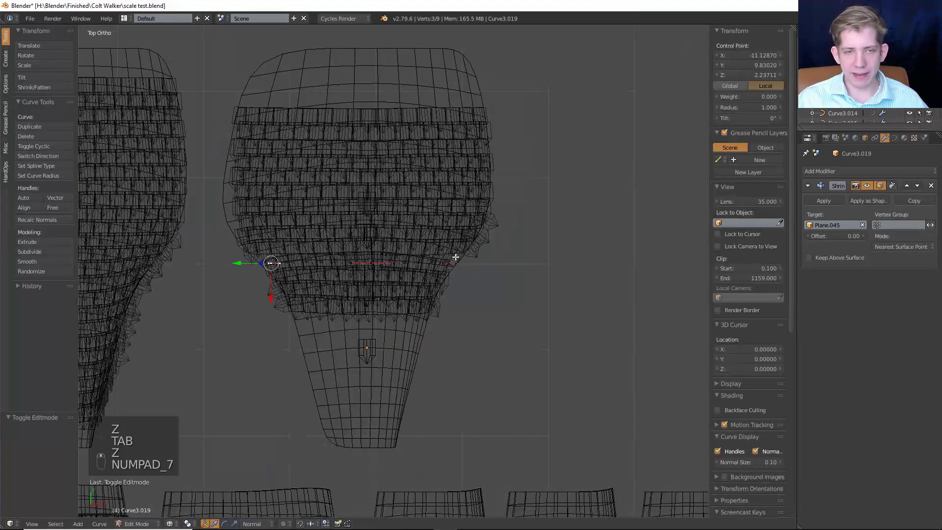
key(g)
click(503, 272)
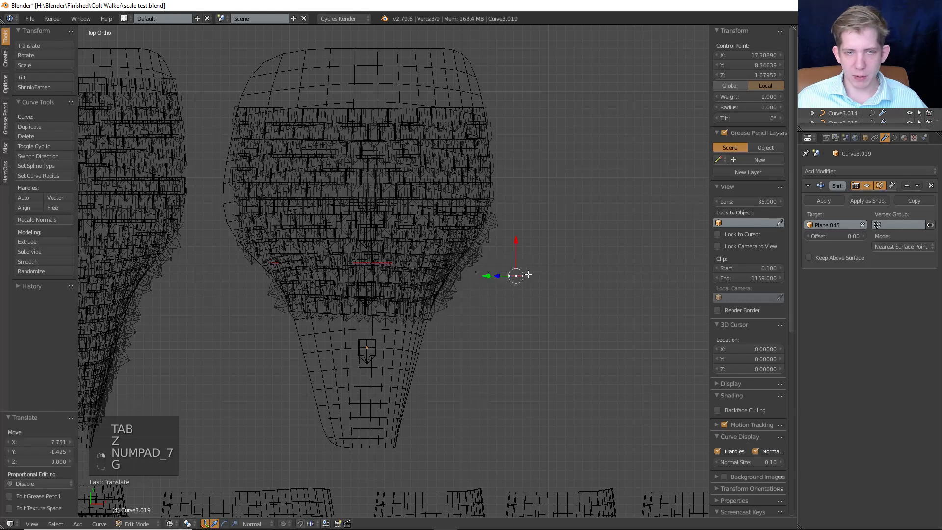
Shorten the lowest band's guide curve by moving both end points inward, the first by -12.140 on X and 1.653 on Y, and leave edit mode.
key(z)
key(g)
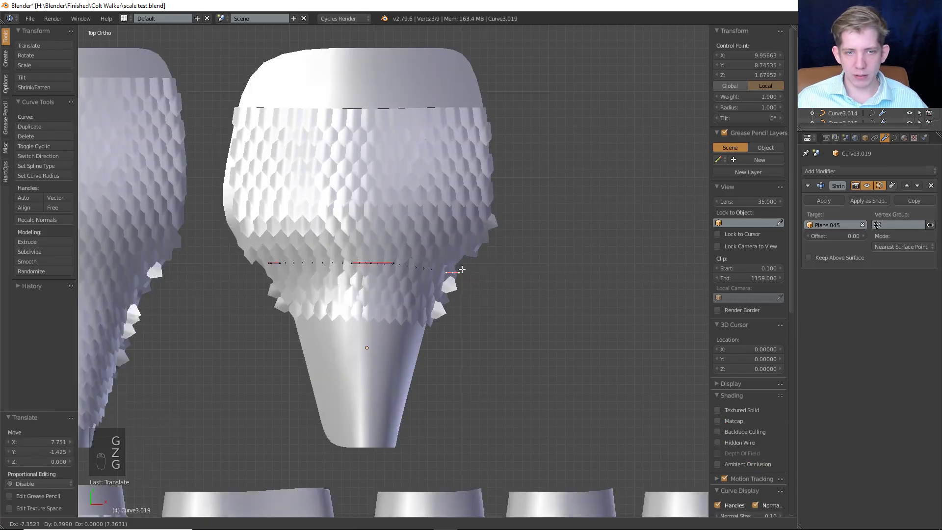
click(414, 255)
key(z)
right_click(270, 263)
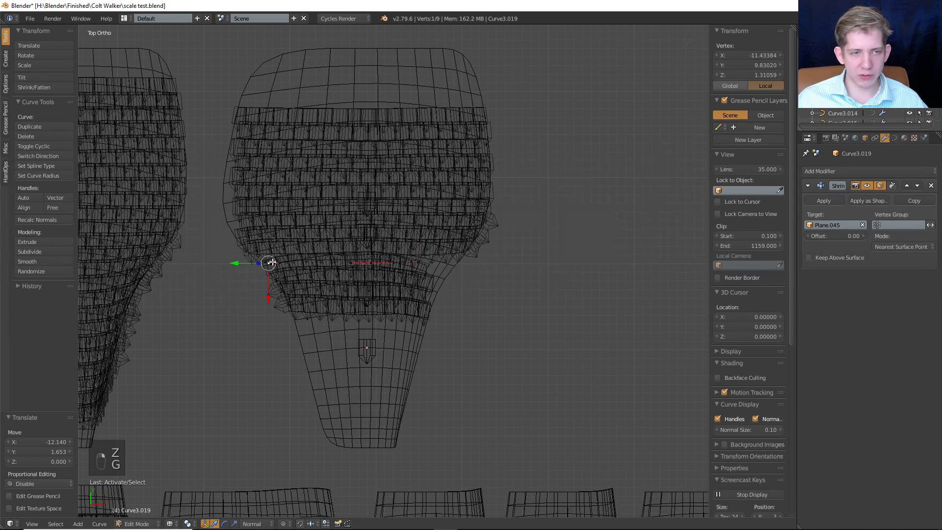
key(g)
click(345, 291)
key(z)
key(Tab)
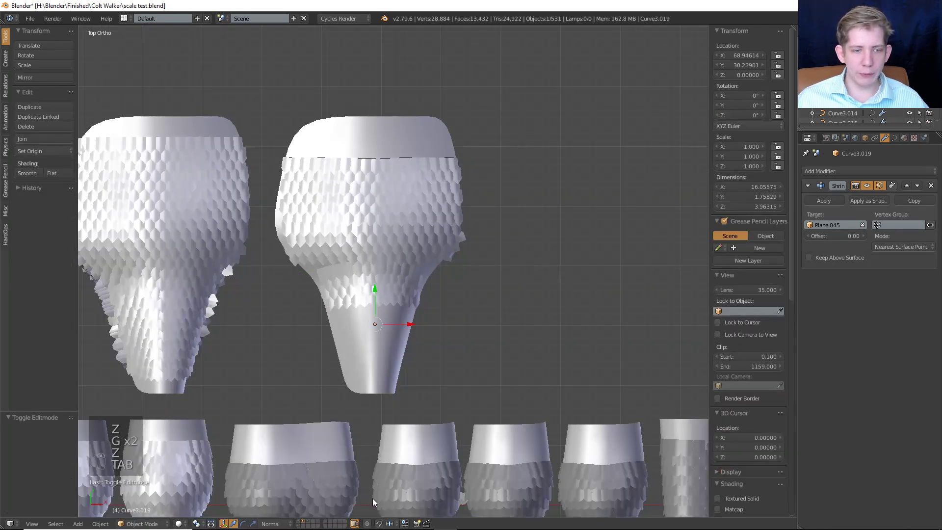
Return to the layer with the bulged cylinder and frame it at an angle.
click(309, 522)
scroll(344, 255, down, 7)
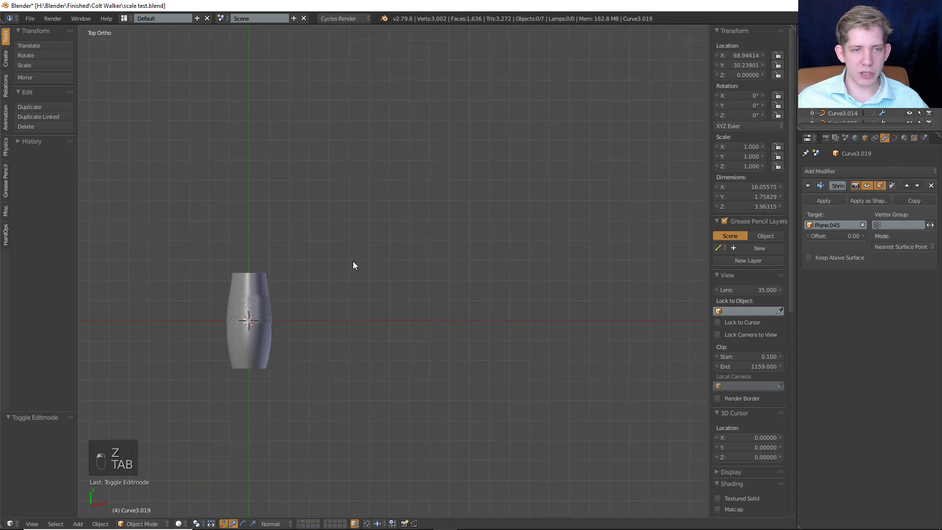
shift+middle_drag(352, 261, 540, 257)
scroll(417, 268, up, 6)
middle_drag(466, 290, 434, 262)
key(z)
key(z)
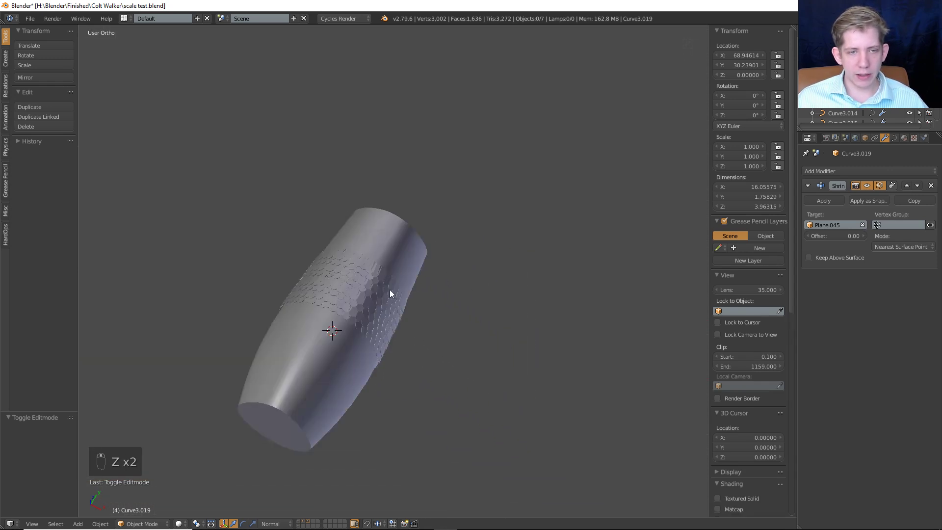
Hide the bulged cylinder and select both scale bands with their guide objects in wireframe.
right_click(390, 291)
key(z)
key(h)
key(z)
key(c)
scroll(406, 268, down, 4)
key(z)
key(c)
click(353, 311)
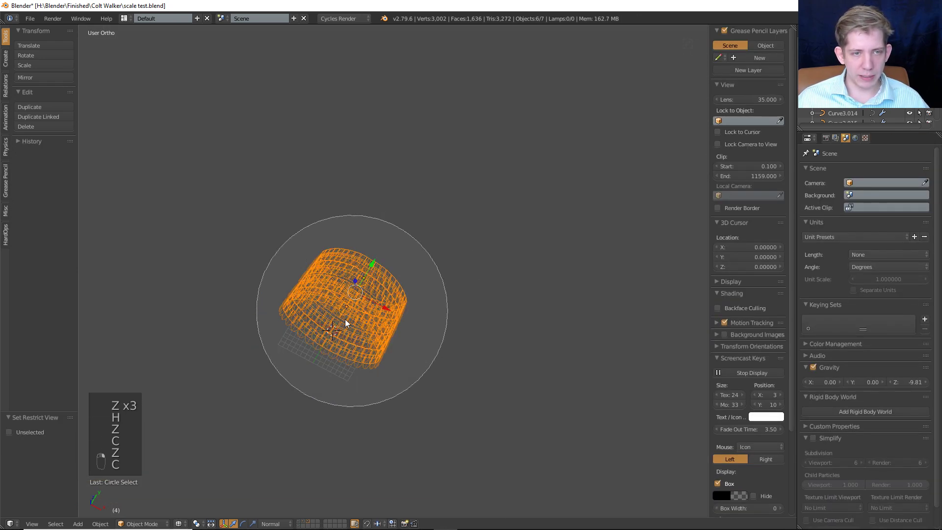
Duplicate the selected scale bands and try to slide the copies along the Y axis.
shift+middle_drag(381, 292, 332, 261)
key(shift+d)
key(g)
middle_click(382, 274)
right_click(421, 275)
key(g)
middle_click(442, 255)
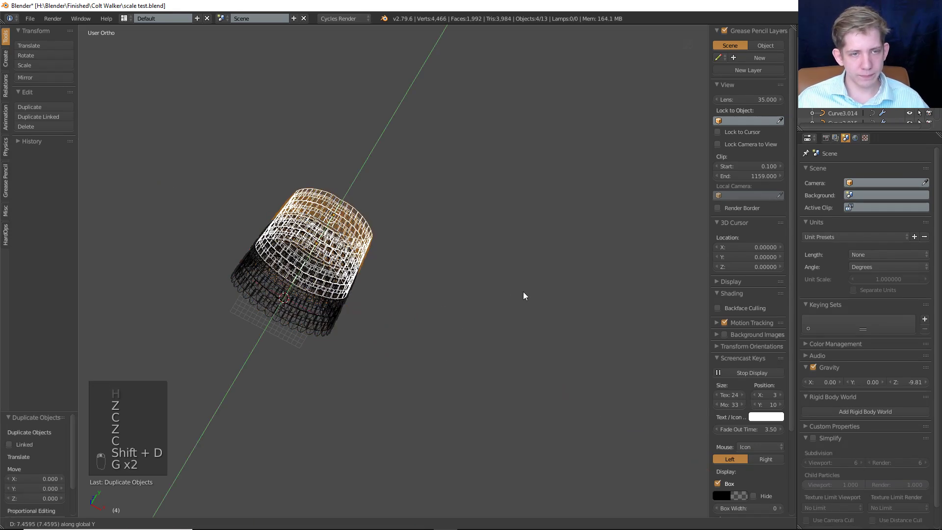
right_click(496, 303)
middle_drag(345, 303, 350, 283)
key(g)
middle_click(370, 300)
right_click(439, 307)
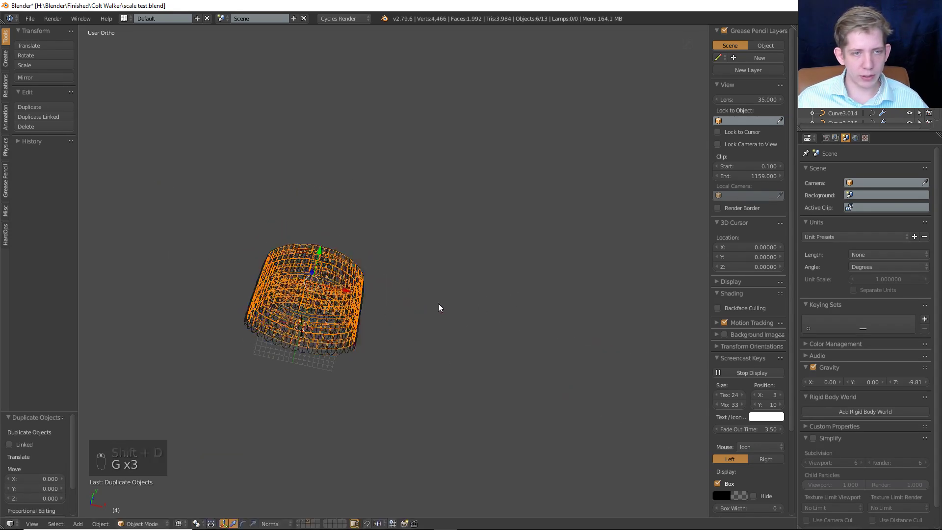
Try to move the duplicated scale bands along the X axis, in wireframe and in solid shading.
key(z)
middle_drag(434, 305, 360, 252)
scroll(362, 251, up, 2)
key(z)
key(g)
middle_click(363, 251)
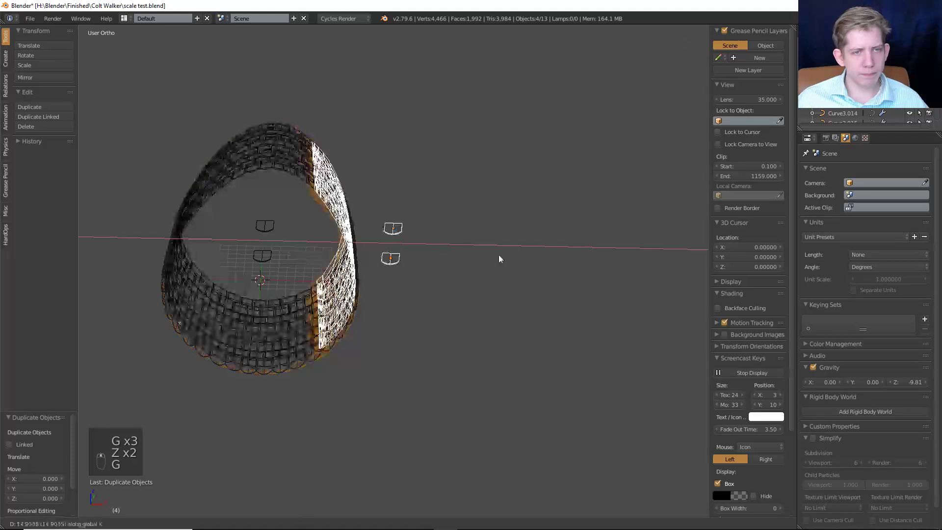
right_click(610, 254)
middle_drag(352, 242, 349, 246)
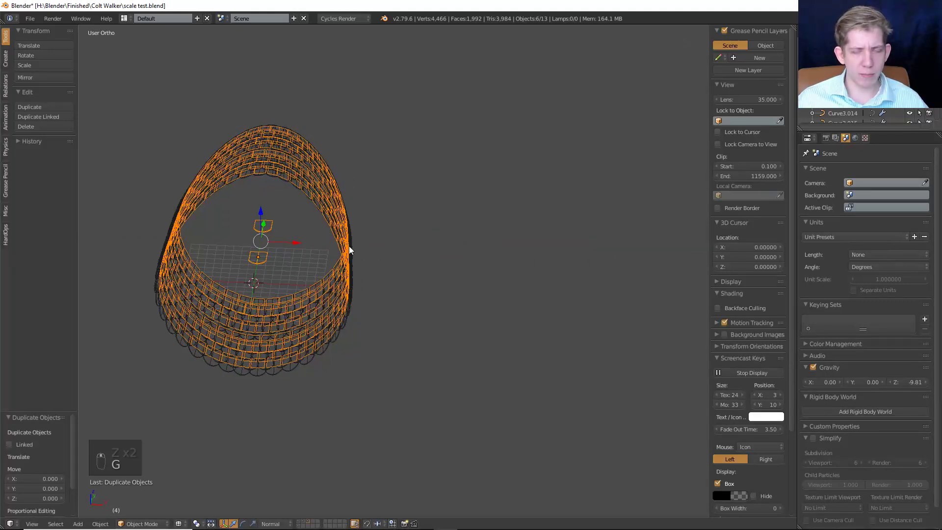
middle_drag(511, 226, 491, 241)
scroll(462, 259, down, 2)
key(z)
key(g)
middle_click(466, 262)
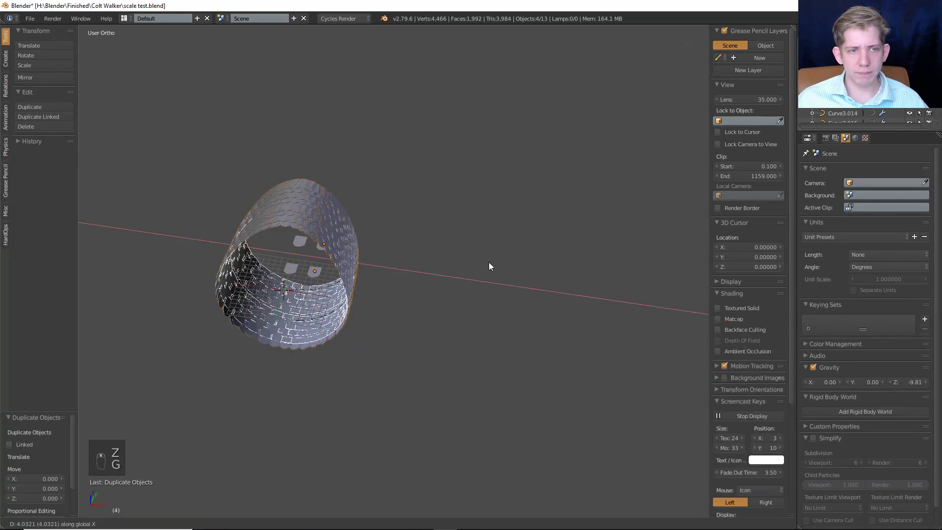
right_click(488, 262)
Delete the duplicated scale bands and unhide the cylinder.
key(x)
click(488, 263)
key(z)
key(z)
key(z)
key(alt+h)
key(z)
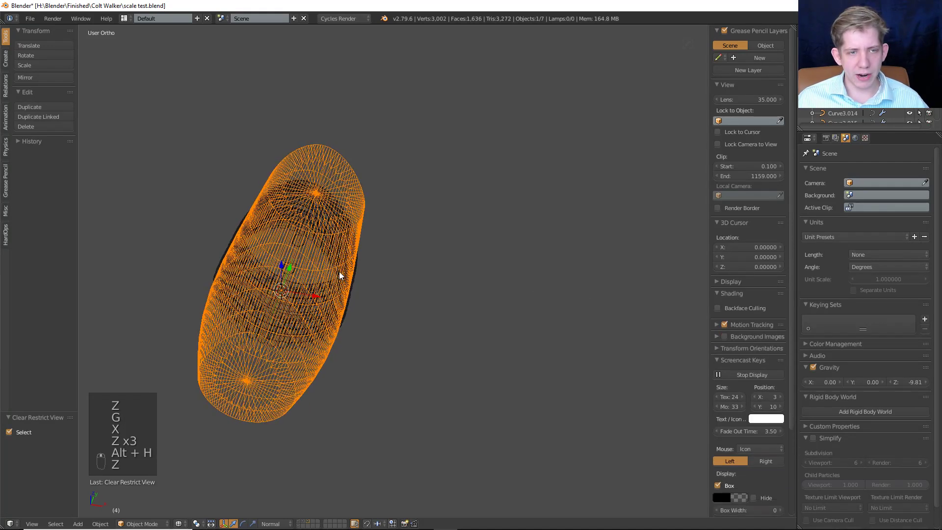
Duplicate the bulged cylinder with all its scale bands and guides, and move the copies about 51.9 units along the X axis.
key(a)
key(z)
key(a)
key(shift+d)
right_click(383, 261)
key(g)
middle_click(456, 266)
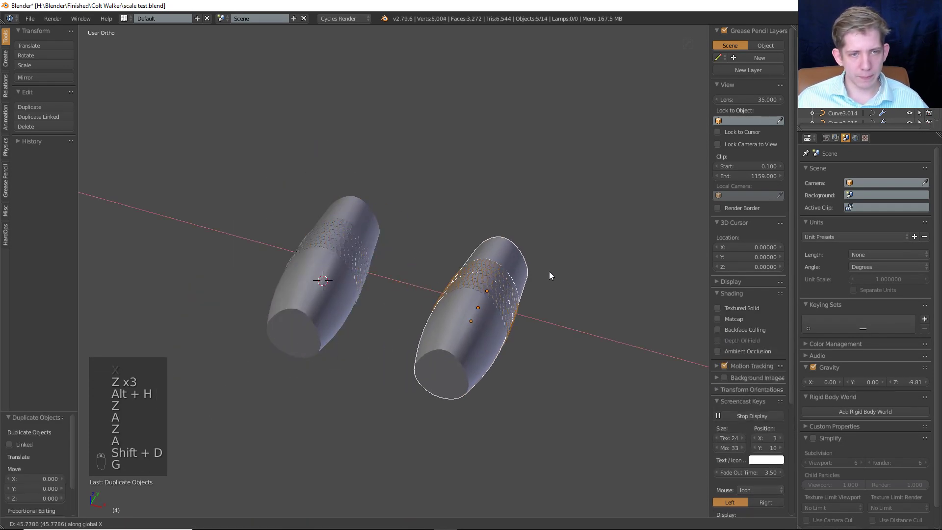
click(554, 286)
Examine the duplicated cylinder's mesh in Edit Mode, in both wireframe and solid shading.
key(Tab)
right_click(507, 314)
key(Tab)
key(KP_1)
shift+middle_drag(514, 343, 318, 386)
scroll(446, 342, up, 3)
key(a)
key(a)
key(z)
middle_drag(310, 464, 402, 355)
key(z)
scroll(406, 343, down, 2)
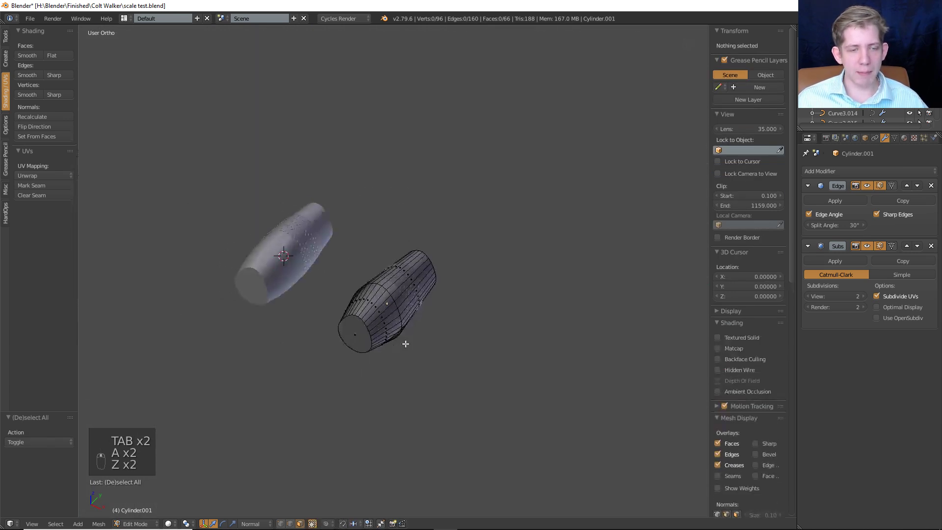
key(Tab)
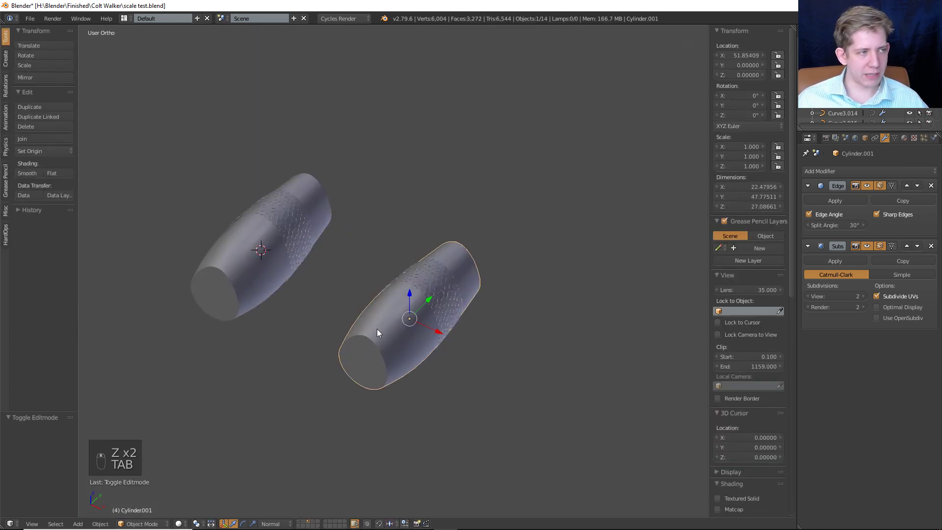
middle_drag(377, 328, 407, 405)
Show the layer with the earlier scale tests and examine the instanced scales on the wide model in the lower row.
click(302, 524)
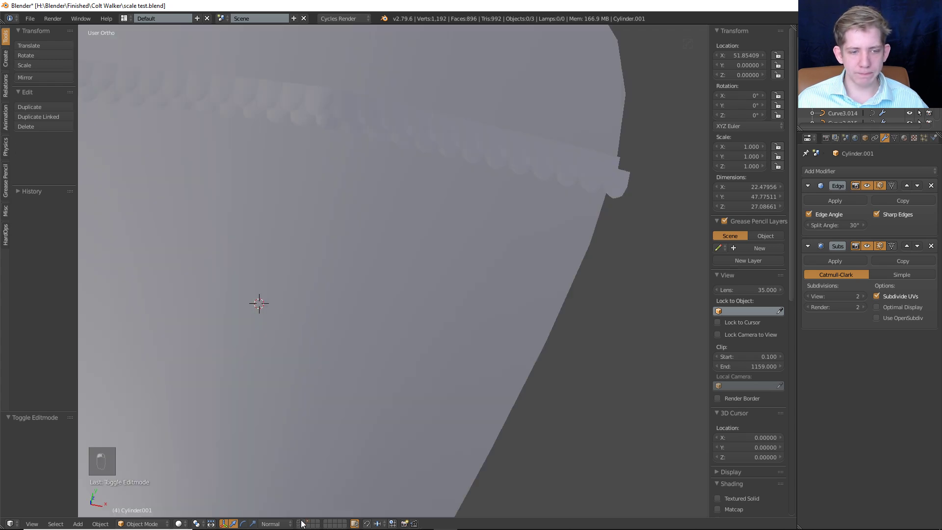
click(304, 524)
shift+middle_drag(428, 296, 412, 316)
key(KP_7)
key(KP_7)
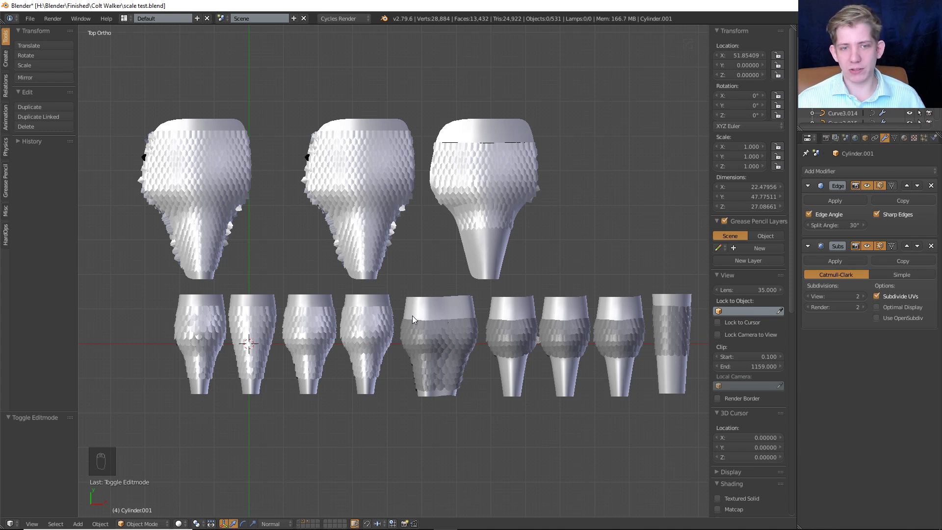
right_click(428, 336)
scroll(396, 302, up, 4)
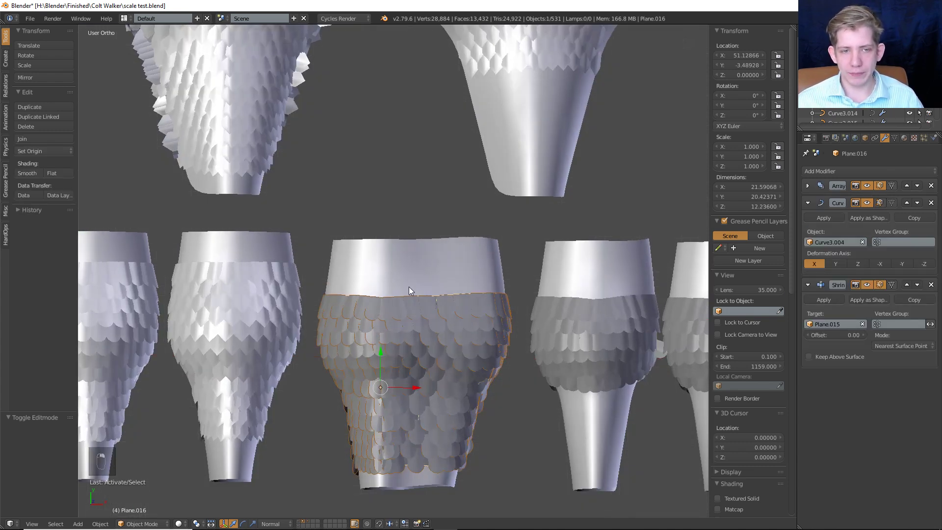
middle_drag(408, 287, 432, 372)
key(z)
key(z)
scroll(427, 324, up, 3)
mouse_move(422, 281)
middle_down()
mouse_move(412, 249)
mouse_move(405, 267)
mouse_move(428, 252)
mouse_move(486, 279)
middle_up()
Make the instanced scales real objects and try joining them into one mesh.
key(ctrl+shift+a)
key(z)
key(ctrl+j)
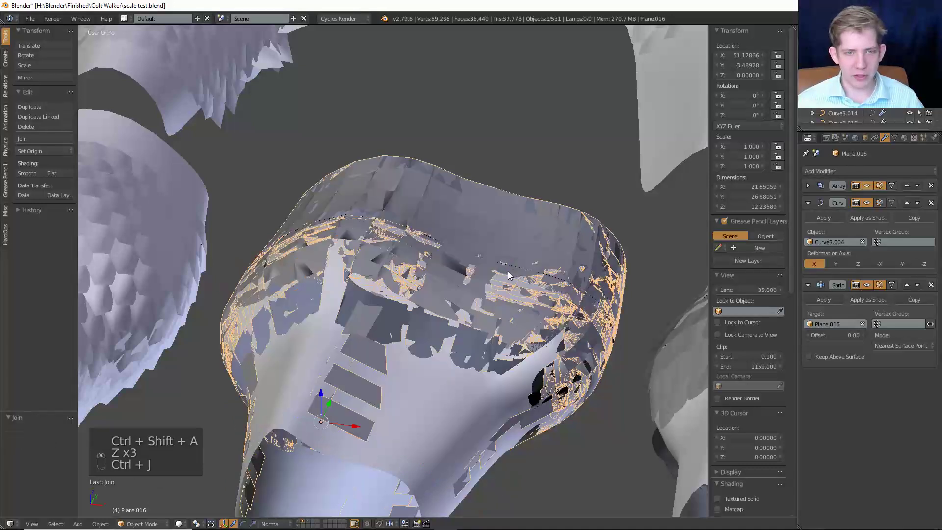
key(ctrl+z)
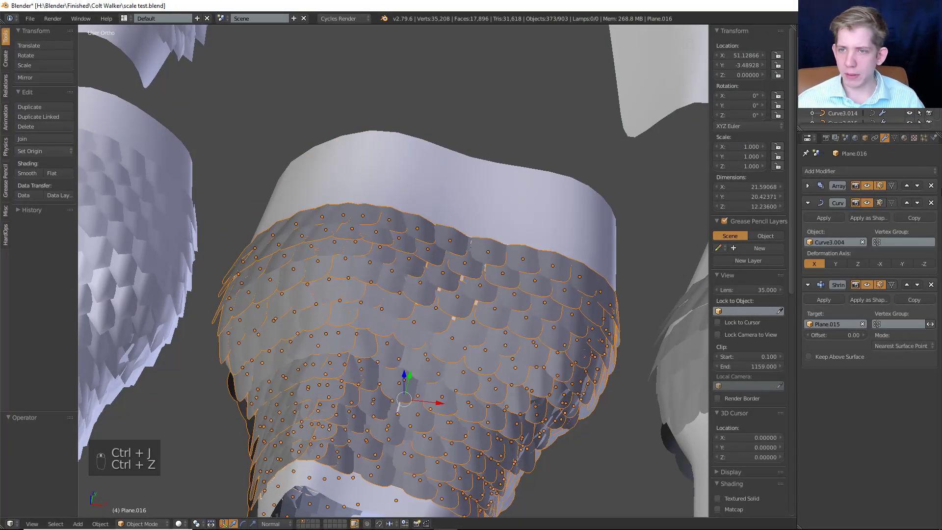
Remove the Array, Curve and Shrinkwrap modifiers from the active scale strip and join all the scales into one mesh.
click(932, 186)
click(932, 186)
click(932, 186)
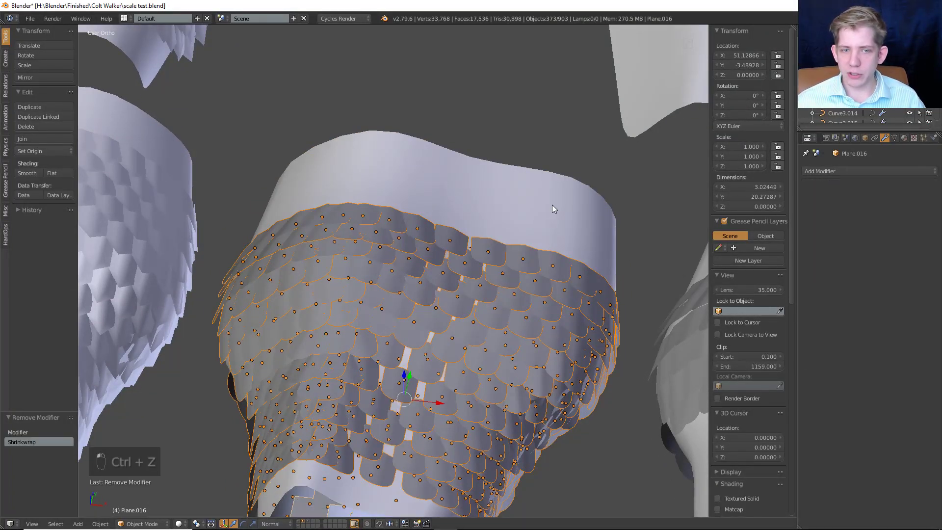
key(ctrl+j)
mouse_move(548, 217)
middle_down()
mouse_move(560, 231)
mouse_move(550, 216)
middle_up()
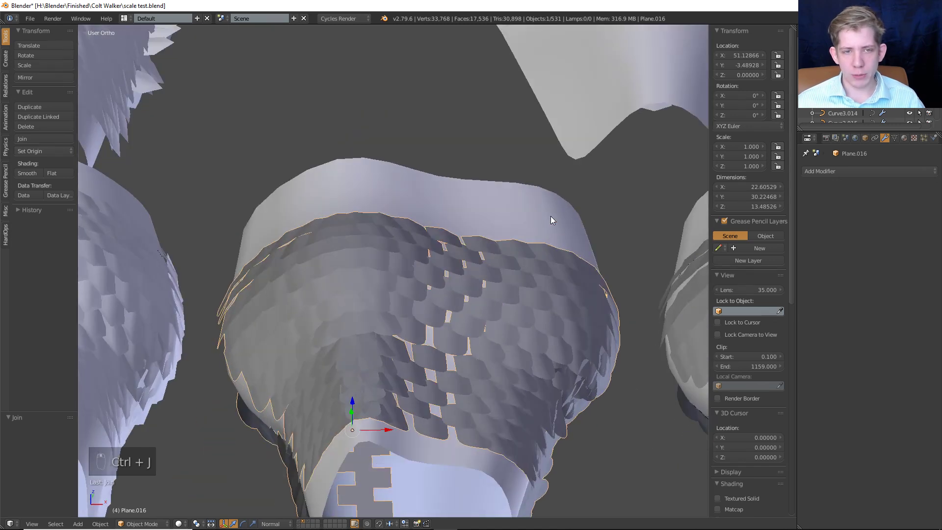
Add a Shrinkwrap modifier to the joined scales with the underlying surface Plane.015 as its target.
click(873, 170)
click(826, 302)
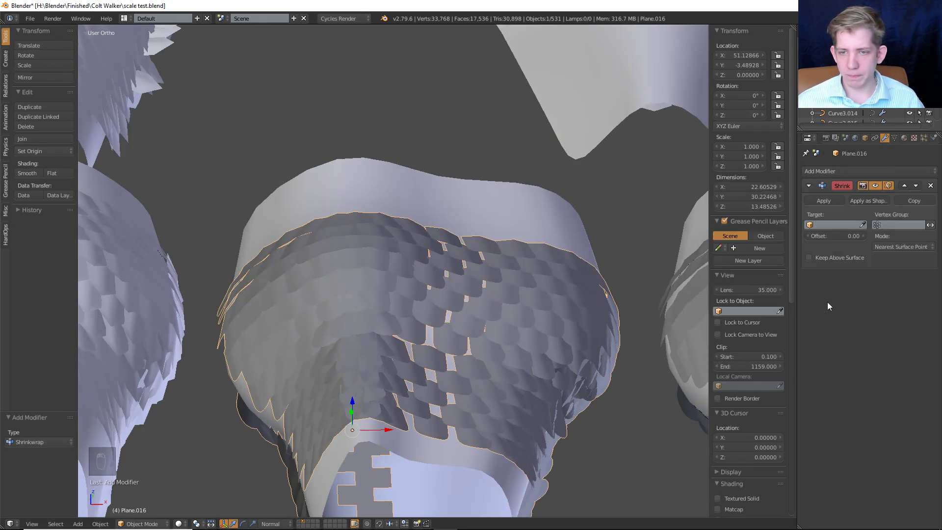
click(863, 225)
click(506, 211)
middle_drag(504, 214, 455, 254)
key(z)
key(z)
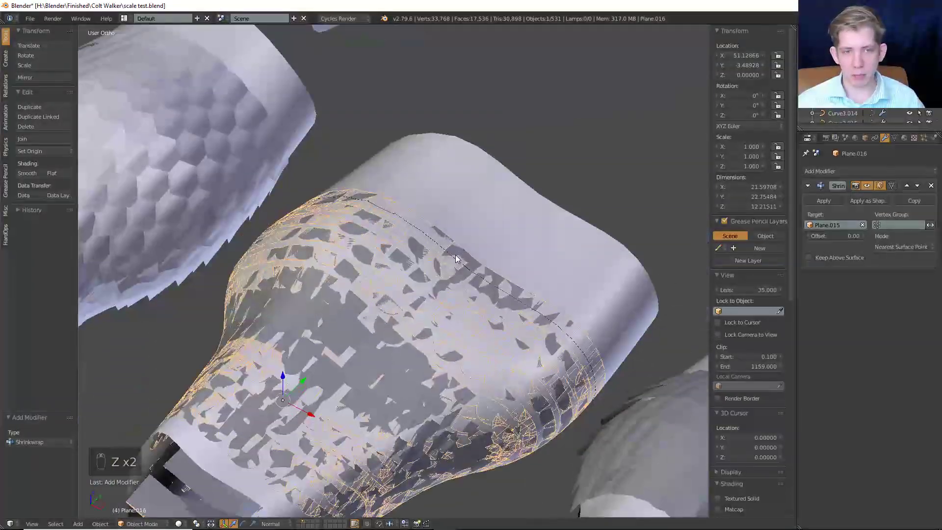
Undo the Shrinkwrap, join and modifier removal back to the original instanced scales.
key(ctrl+z)
key(ctrl+z)
key(ctrl+z)
key(ctrl+z)
key(ctrl+z)
key(ctrl+z)
key(ctrl+z)
key(ctrl+z)
key(ctrl+z)
key(ctrl+z)
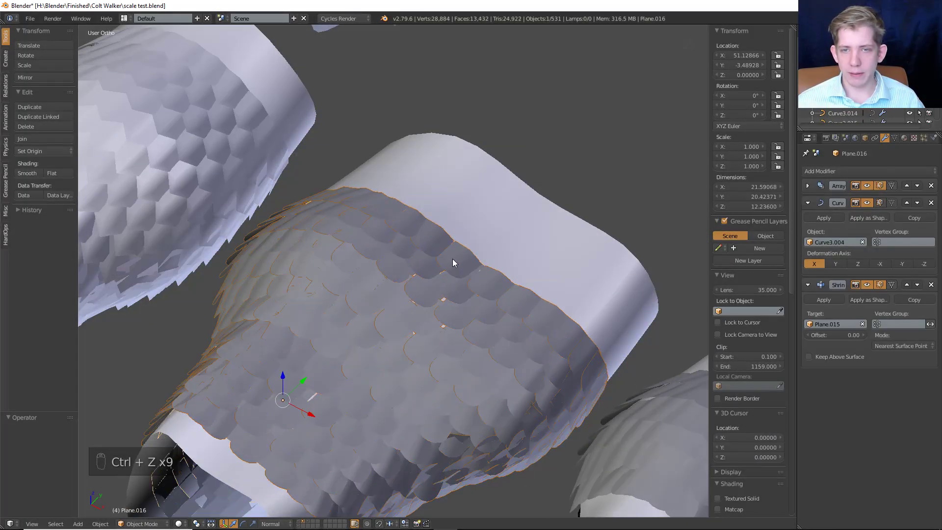
Deselect everything, save the file over scale test.blend, and return to the layer with the two bulged cylinders.
scroll(453, 260, down, 5)
key(a)
key(a)
middle_drag(453, 267, 383, 366)
scroll(470, 279, down, 1)
key(ctrl+s)
click(470, 279)
scroll(383, 367, down, 2)
click(308, 521)
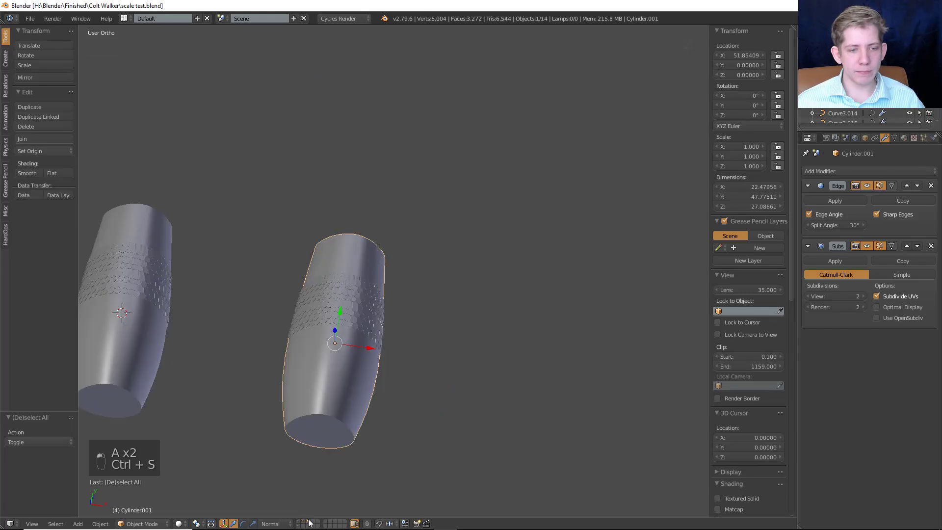
middle_drag(331, 334, 411, 285)
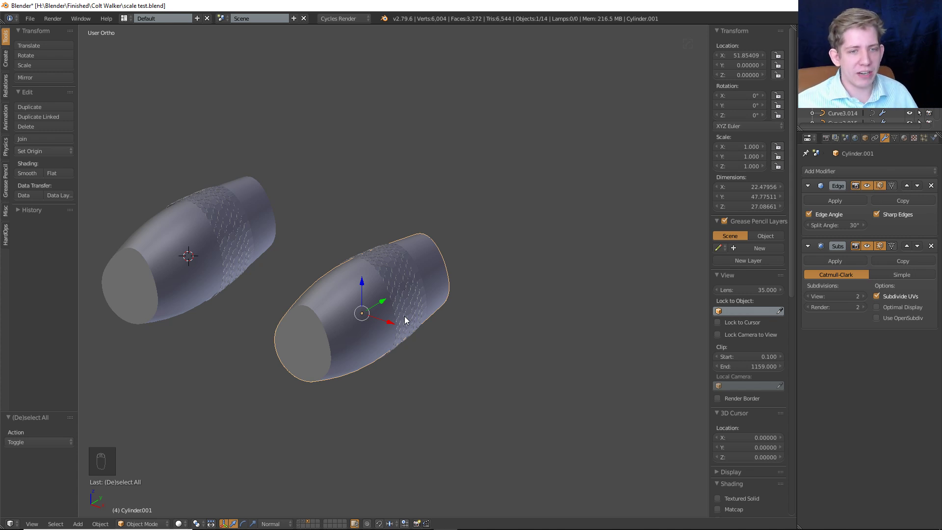
Select the small base scale inside the duplicated cylinder in wireframe and try moving it along the Z, X and Y axes.
scroll(405, 320, up, 5)
key(z)
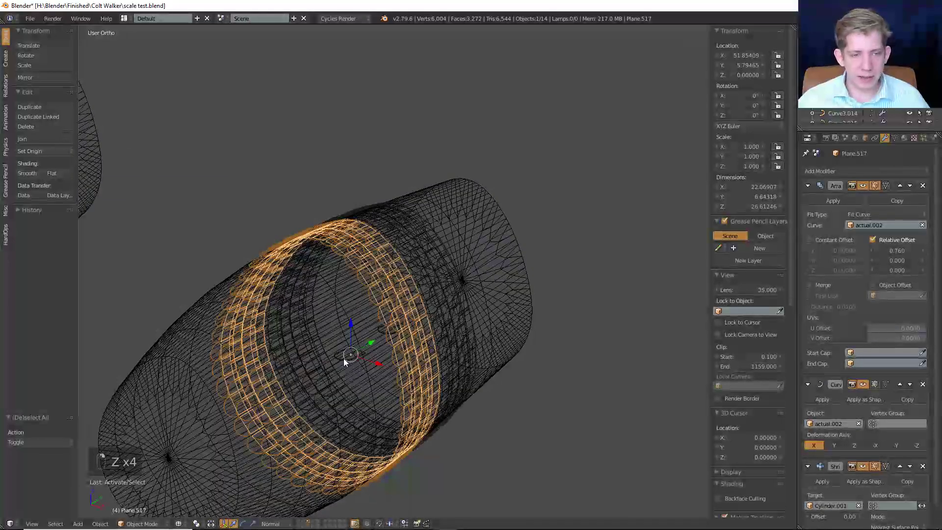
right_click(359, 358)
key(z)
key(z)
key(z)
key(z)
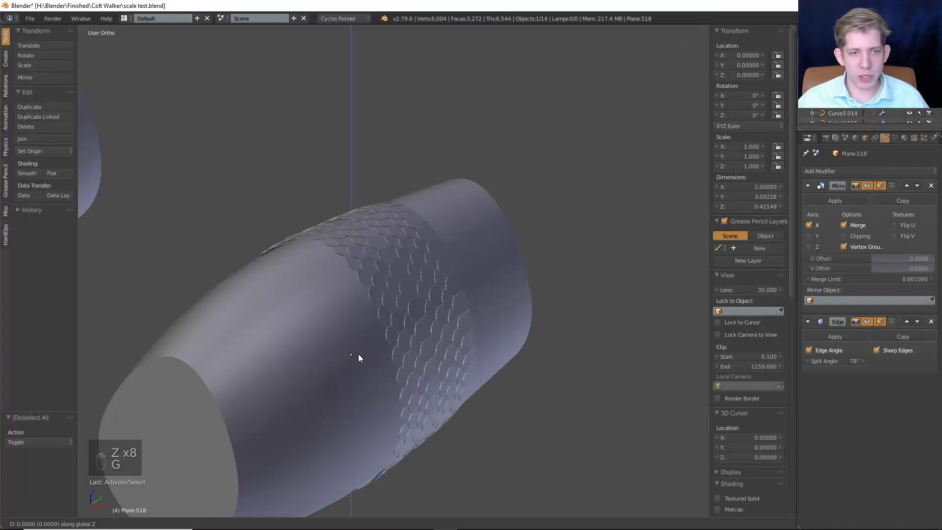
key(g)
key(z)
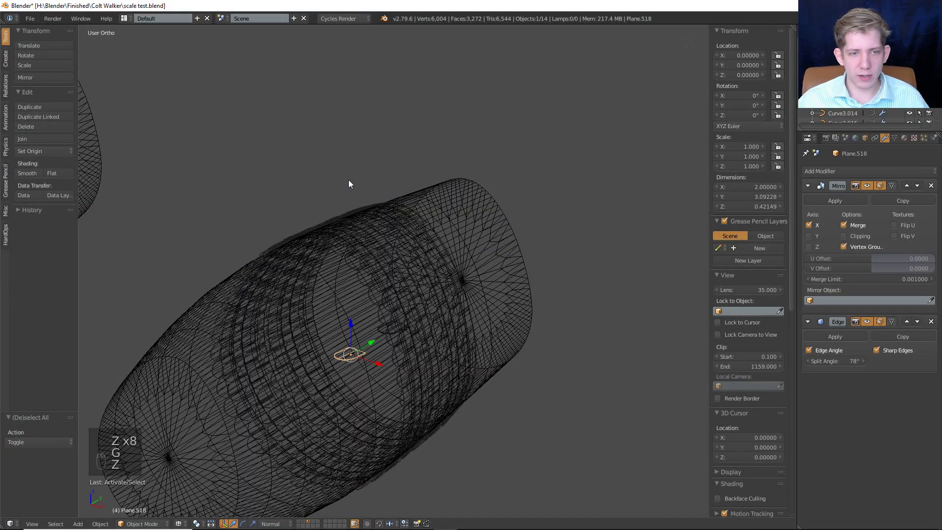
key(g)
key(x)
right_click(435, 178)
key(g)
key(y)
right_click(559, 146)
Select all of the base scale's geometry in Edit Mode and try moving it along the Y and Z axes.
key(z)
key(Tab)
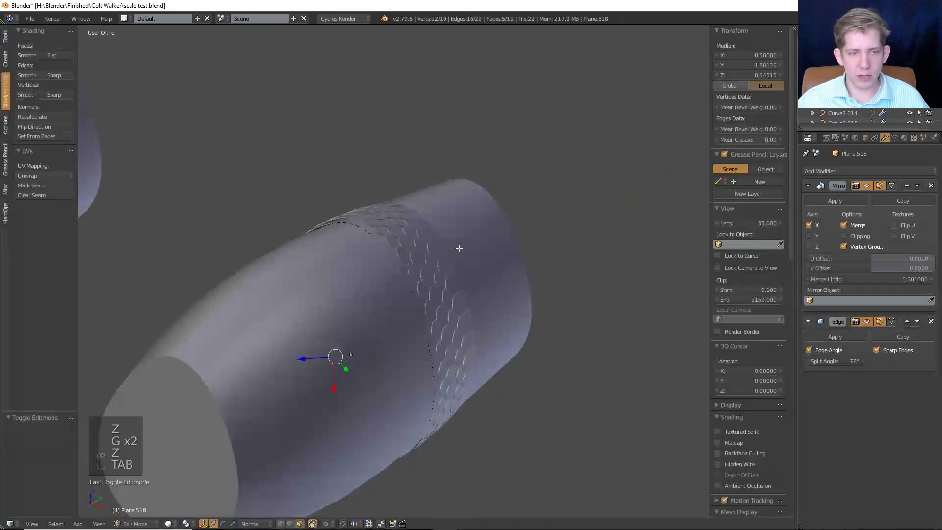
key(z)
key(a)
key(a)
key(a)
key(g)
key(y)
right_click(429, 312)
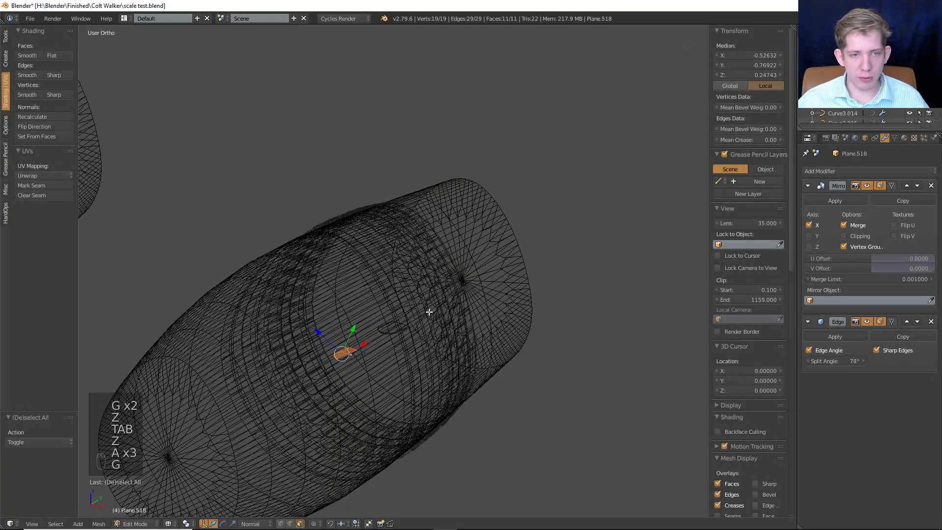
key(g)
key(z)
click(425, 239)
key(z)
key(Tab)
mouse_move(425, 240)
middle_down()
mouse_move(496, 255)
mouse_move(537, 248)
mouse_move(442, 241)
mouse_move(474, 308)
middle_up()
Try moving the base scale's geometry sideways along the X axis in Edit Mode.
key(Tab)
key(z)
key(g)
middle_click(443, 241)
click(546, 248)
key(Tab)
key(z)
key(Tab)
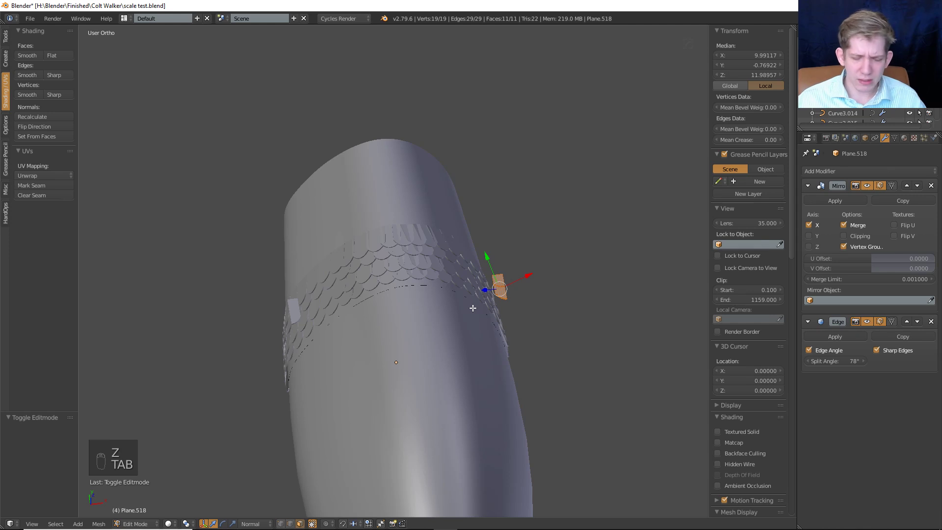
middle_drag(471, 308, 435, 280)
key(Tab)
Undo the geometry moves on the base scale and leave Edit Mode.
key(ctrl+z)
key(ctrl+z)
key(ctrl+z)
key(ctrl+z)
key(ctrl+z)
key(ctrl+z)
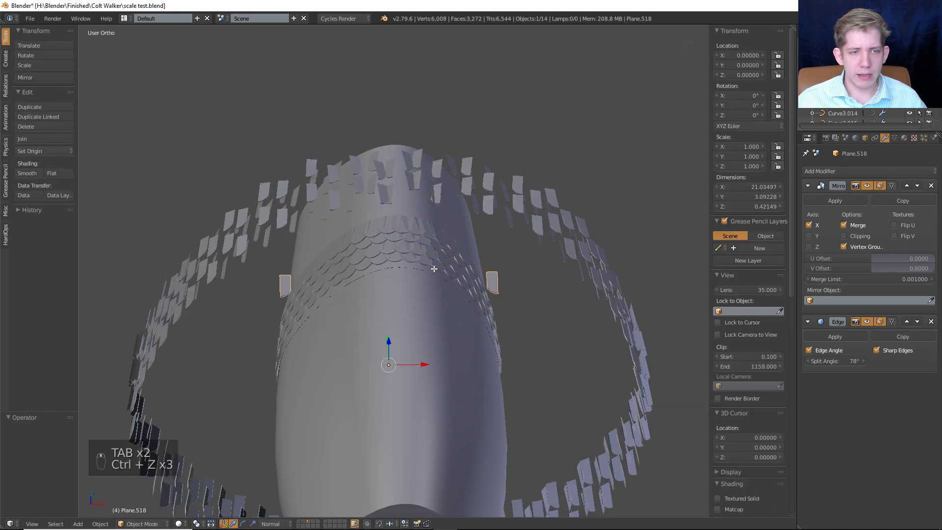
key(ctrl+z)
key(ctrl+z)
key(ctrl+z)
key(ctrl+z)
key(ctrl+z)
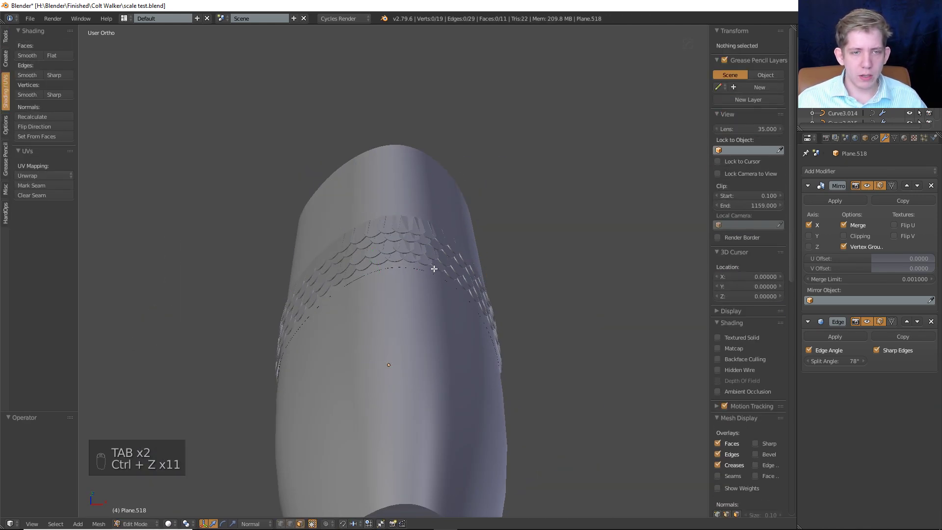
key(z)
middle_drag(413, 267, 391, 263)
key(z)
key(Tab)
Apply the location of guide curve actual.003 on the duplicated cylinder and select the scale band it deforms.
right_click(423, 243)
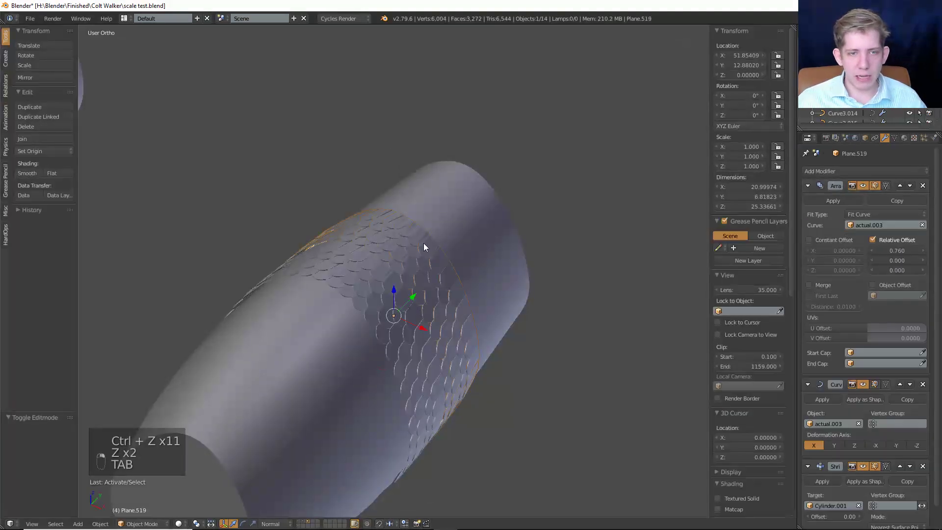
key(z)
right_click(412, 253)
right_click(416, 248)
right_click(412, 249)
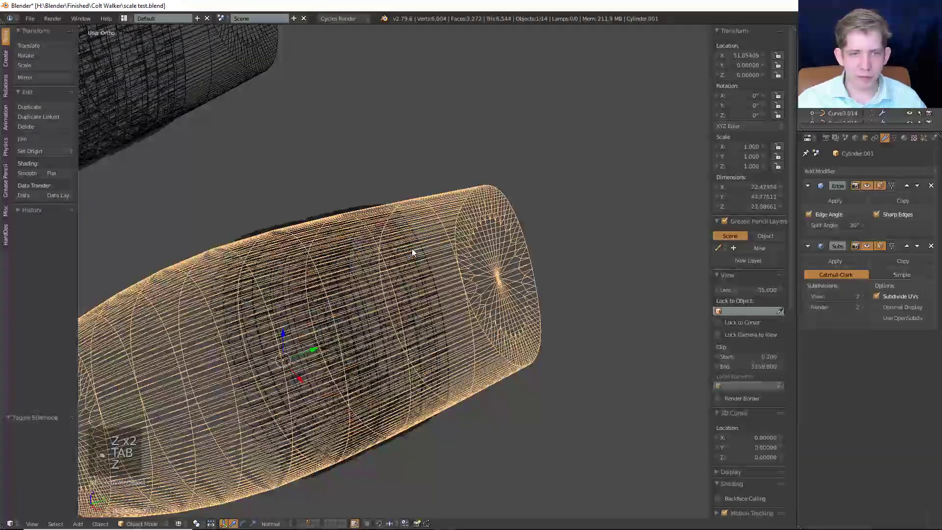
right_click(412, 248)
key(ctrl+a)
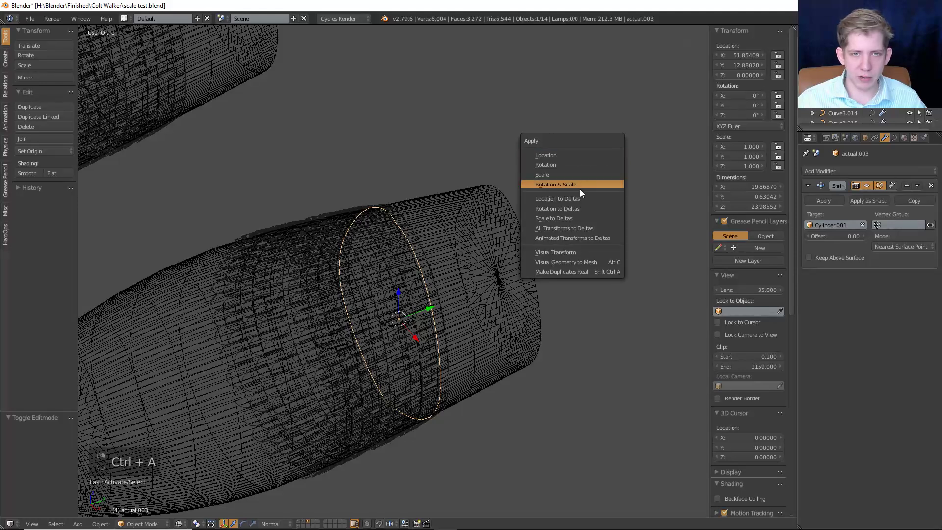
click(574, 158)
key(z)
mouse_move(552, 169)
middle_down()
mouse_move(502, 146)
mouse_move(510, 200)
middle_up()
right_click(484, 274)
Try moving the displaced scale band along the X and Y axes.
key(g)
key(x)
right_click(469, 265)
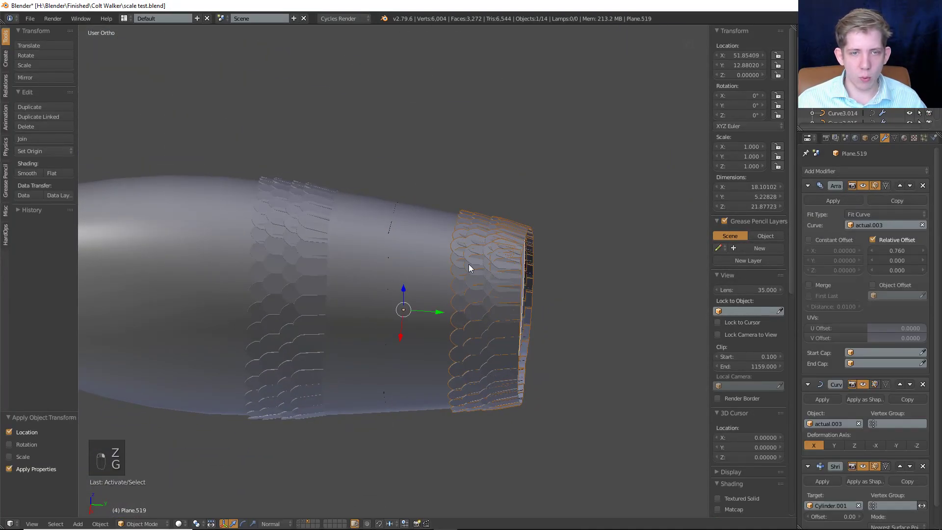
key(g)
key(y)
click(349, 269)
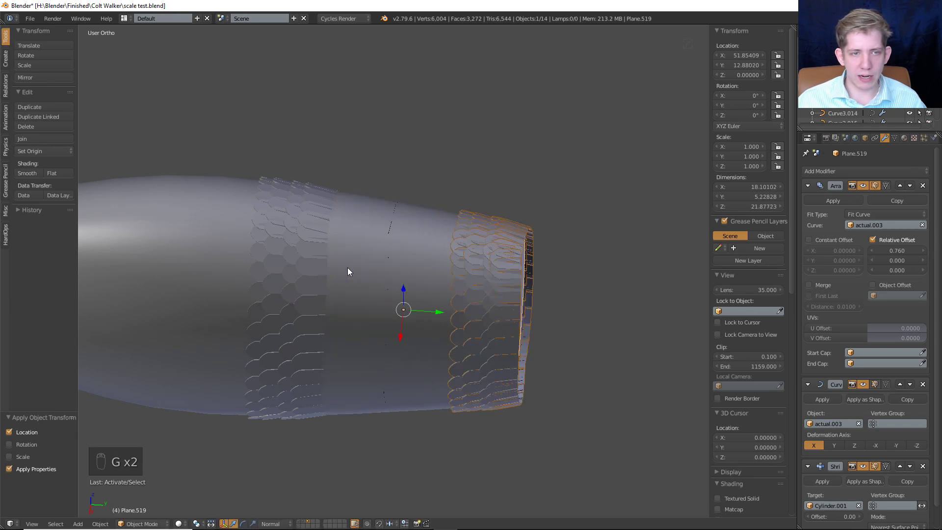
key(z)
mouse_move(350, 269)
middle_down()
mouse_move(496, 226)
mouse_move(459, 240)
middle_up()
key(z)
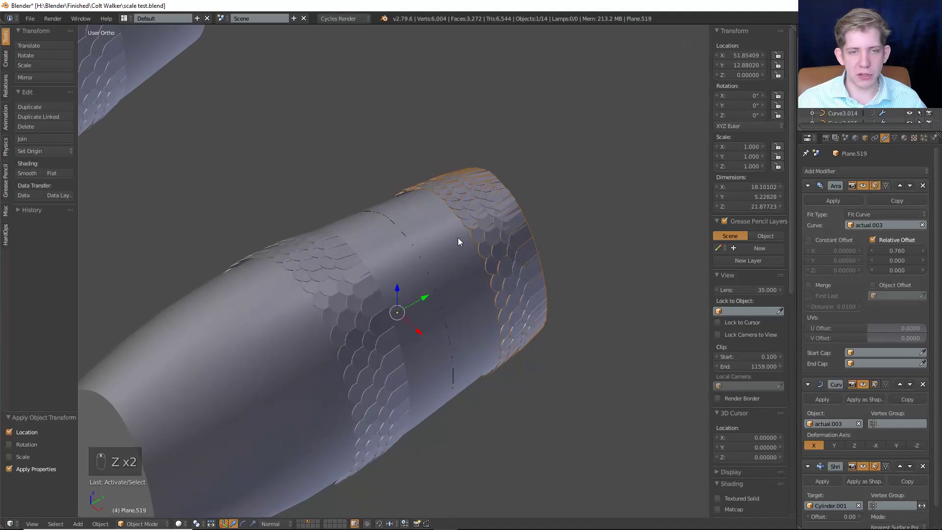
Move the displaced scale band about -13.86 units along the Y axis, back against the neighboring band.
scroll(936, 432, down, 2)
key(g)
key(y)
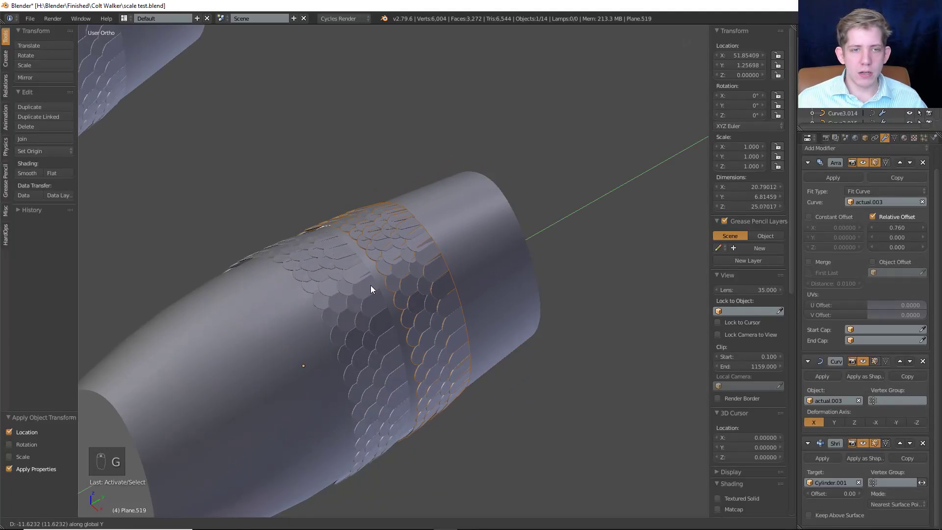
click(361, 294)
Examine the repositioned scale band on the duplicated cylinder up close and from several angles.
middle_drag(362, 294, 358, 189)
scroll(357, 189, down, 5)
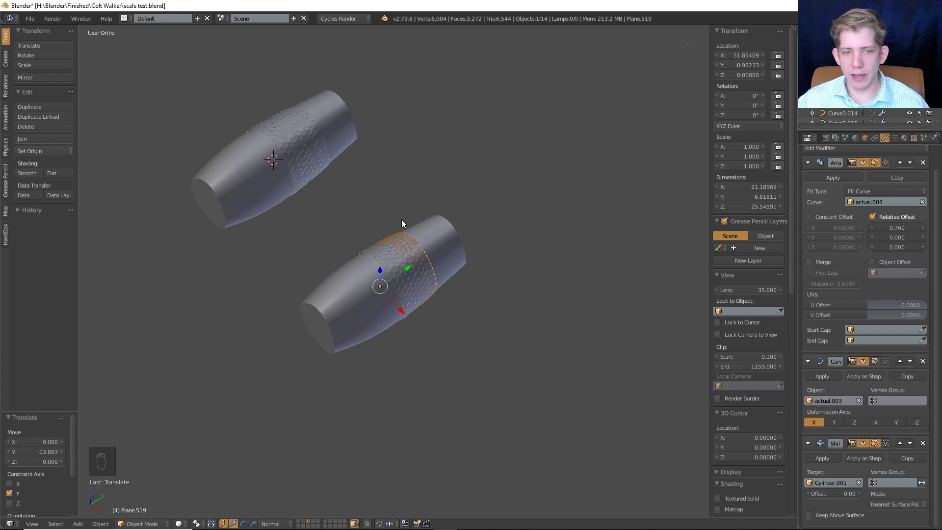
scroll(401, 219, up, 5)
scroll(477, 290, up, 3)
middle_drag(463, 300, 527, 204)
middle_drag(538, 170, 356, 352)
scroll(392, 258, down, 4)
right_click(356, 351)
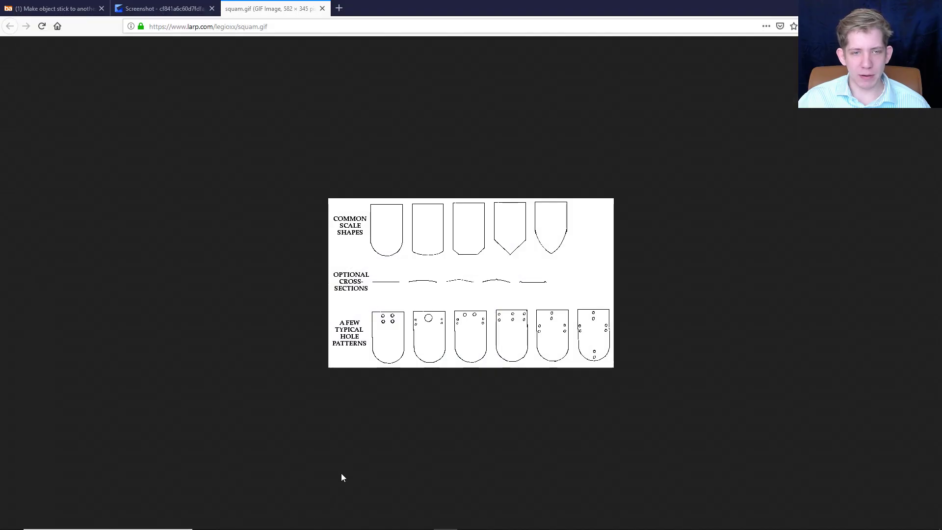